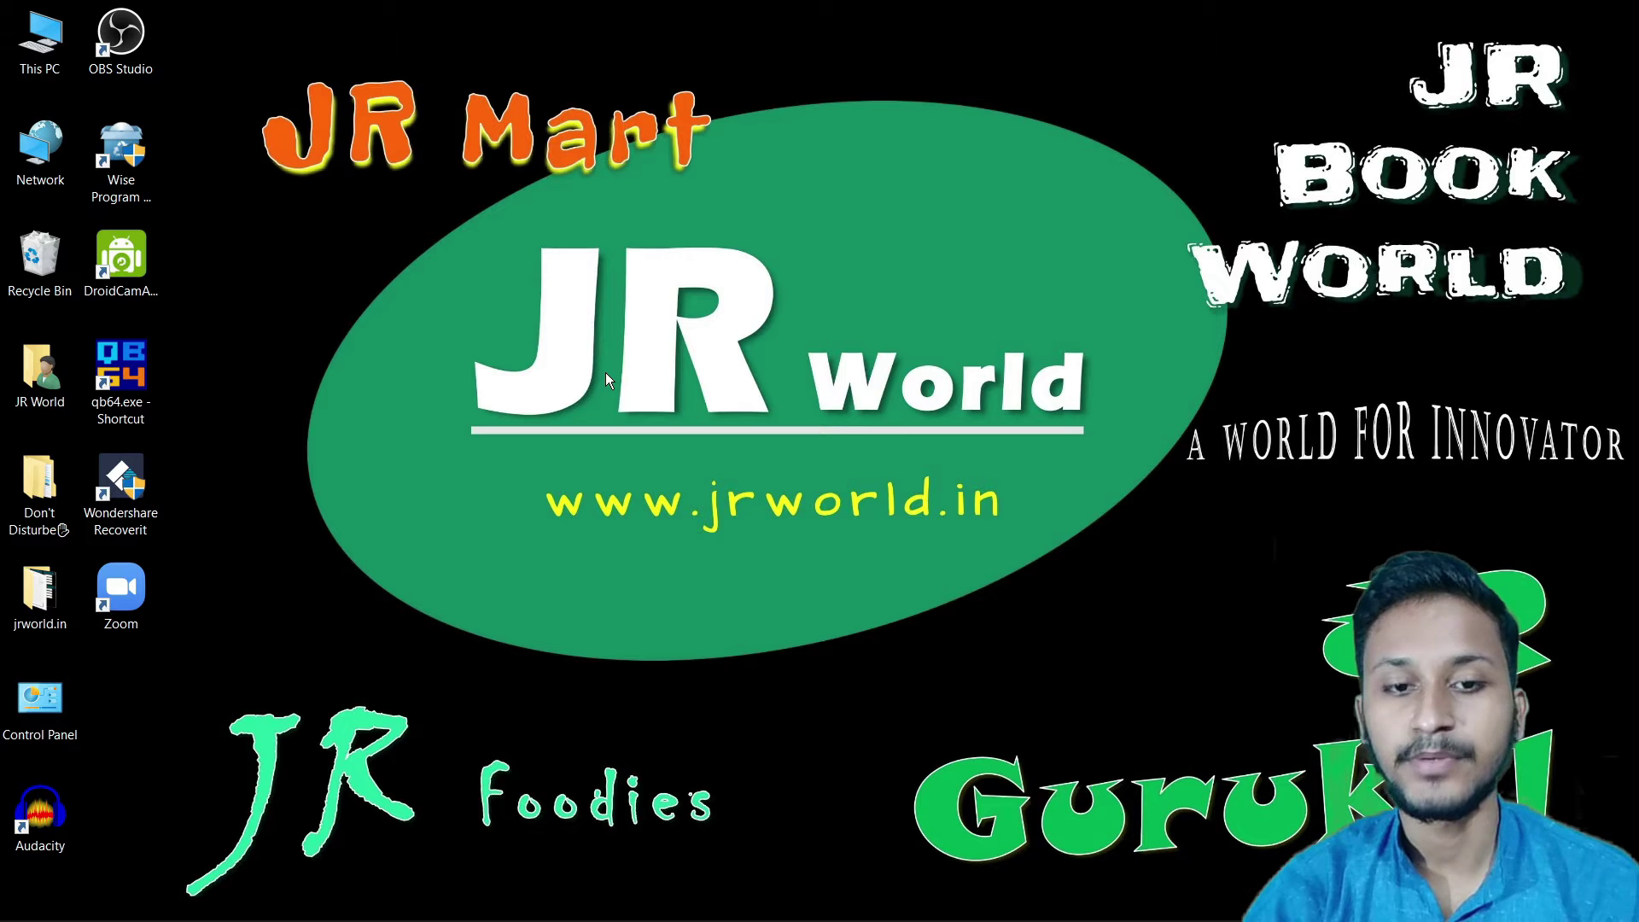
# Step: Refresh the Windows desktop several times from its right-click menu
pyautogui.rightClick(606, 312)
pyautogui.click(675, 408)
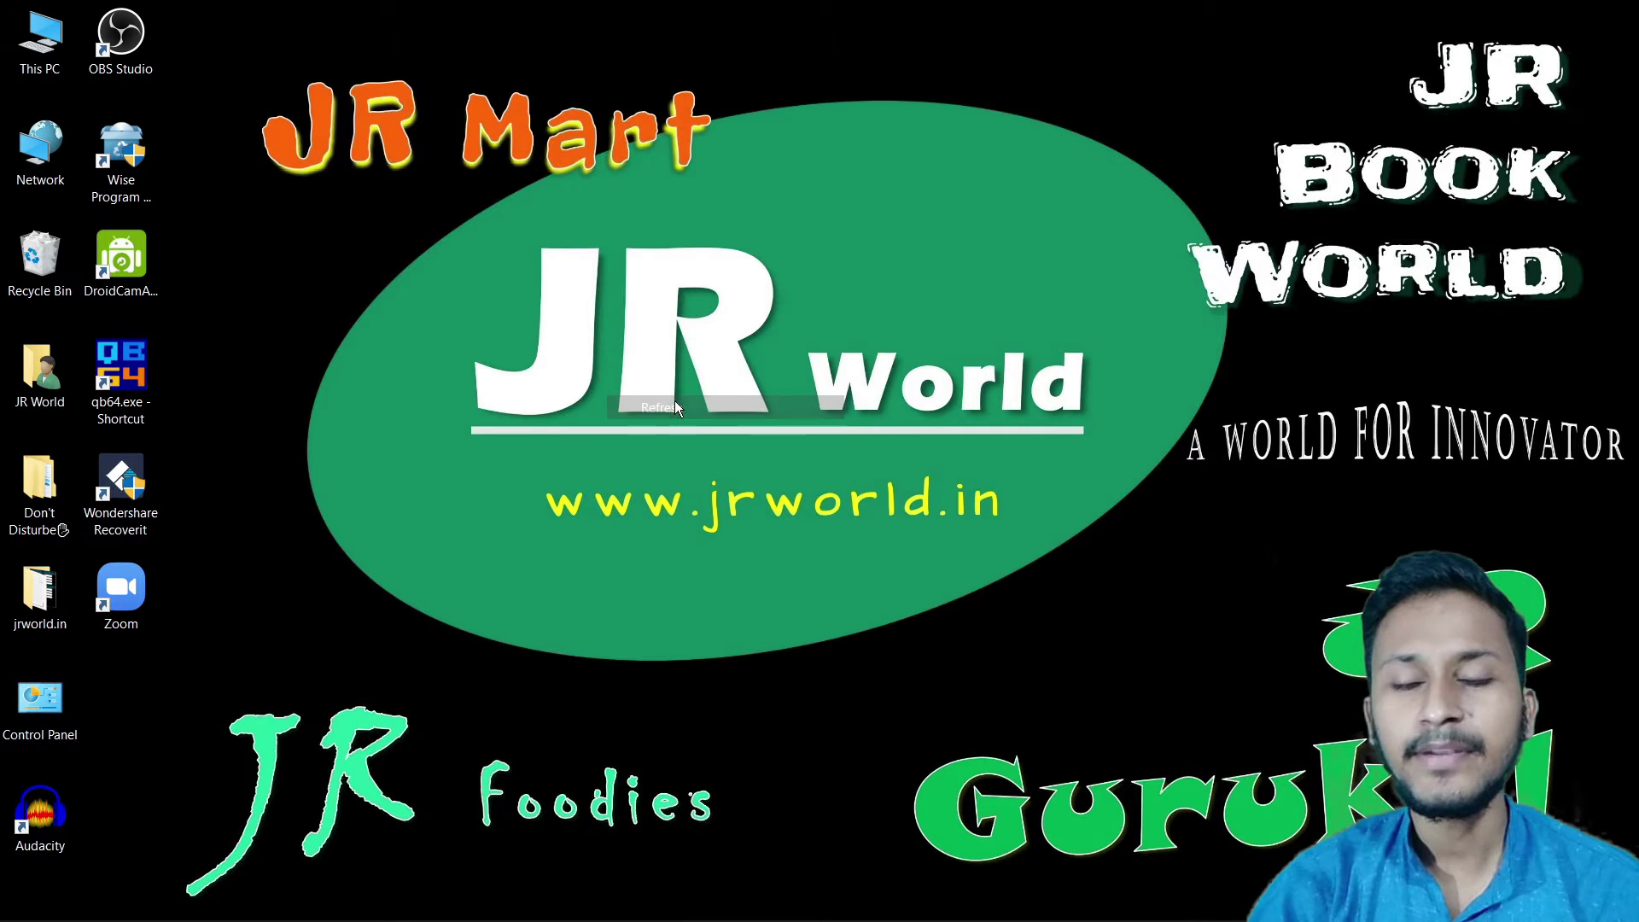
pyautogui.rightClick(675, 407)
pyautogui.click(732, 499)
pyautogui.rightClick(731, 495)
pyautogui.click(803, 597)
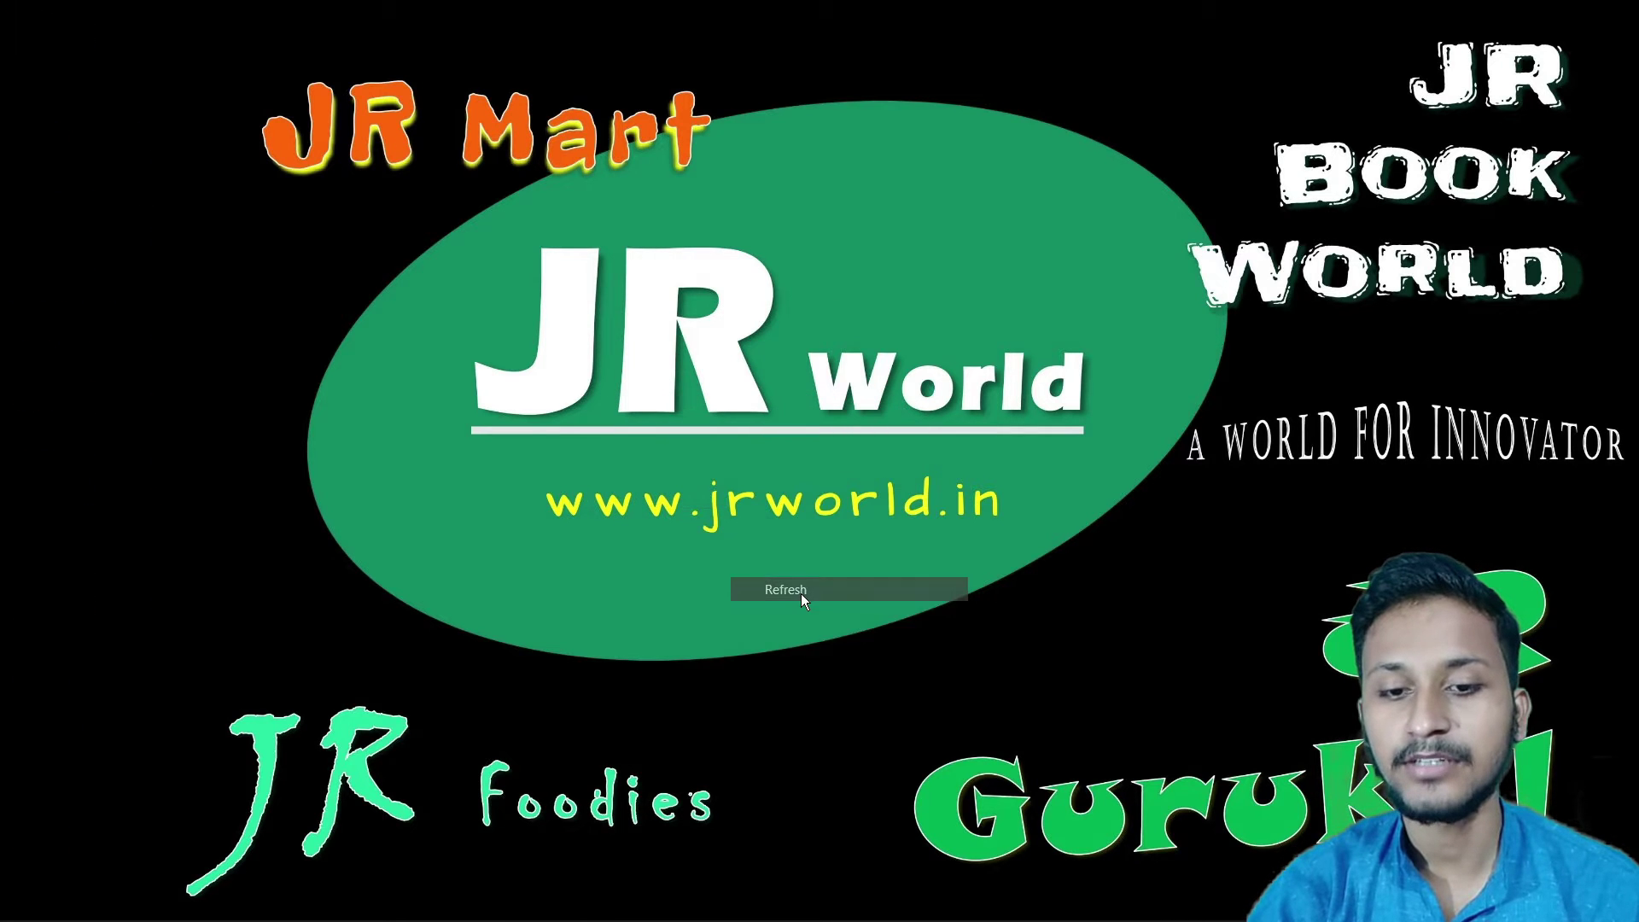
pyautogui.rightClick(800, 595)
pyautogui.click(888, 694)
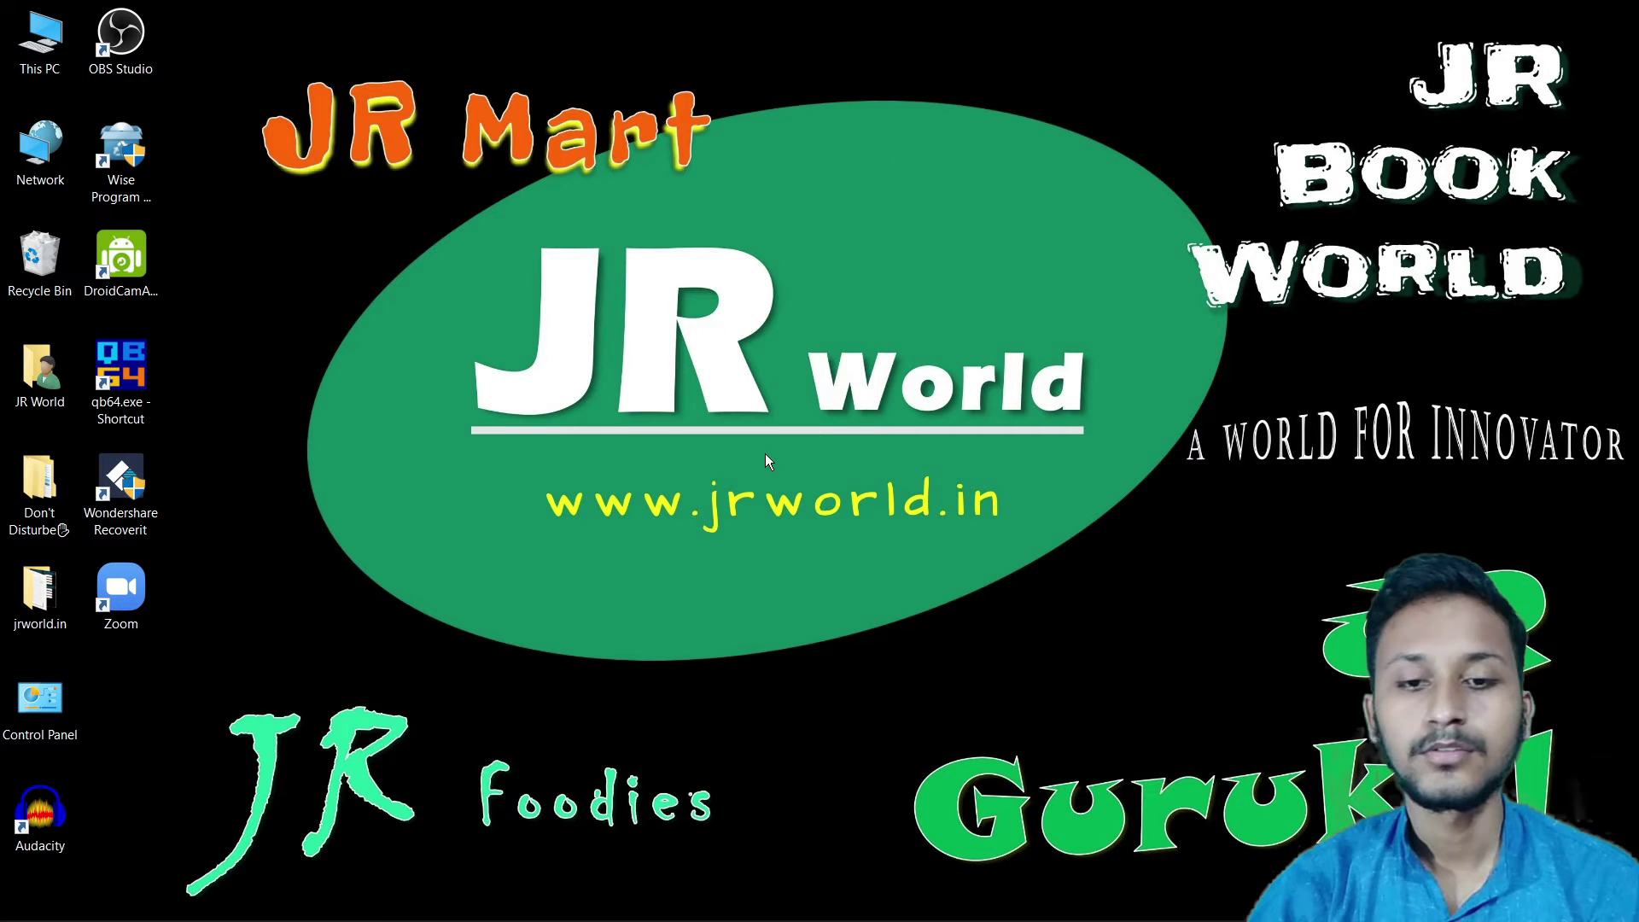
pyautogui.moveTo(36, 917)
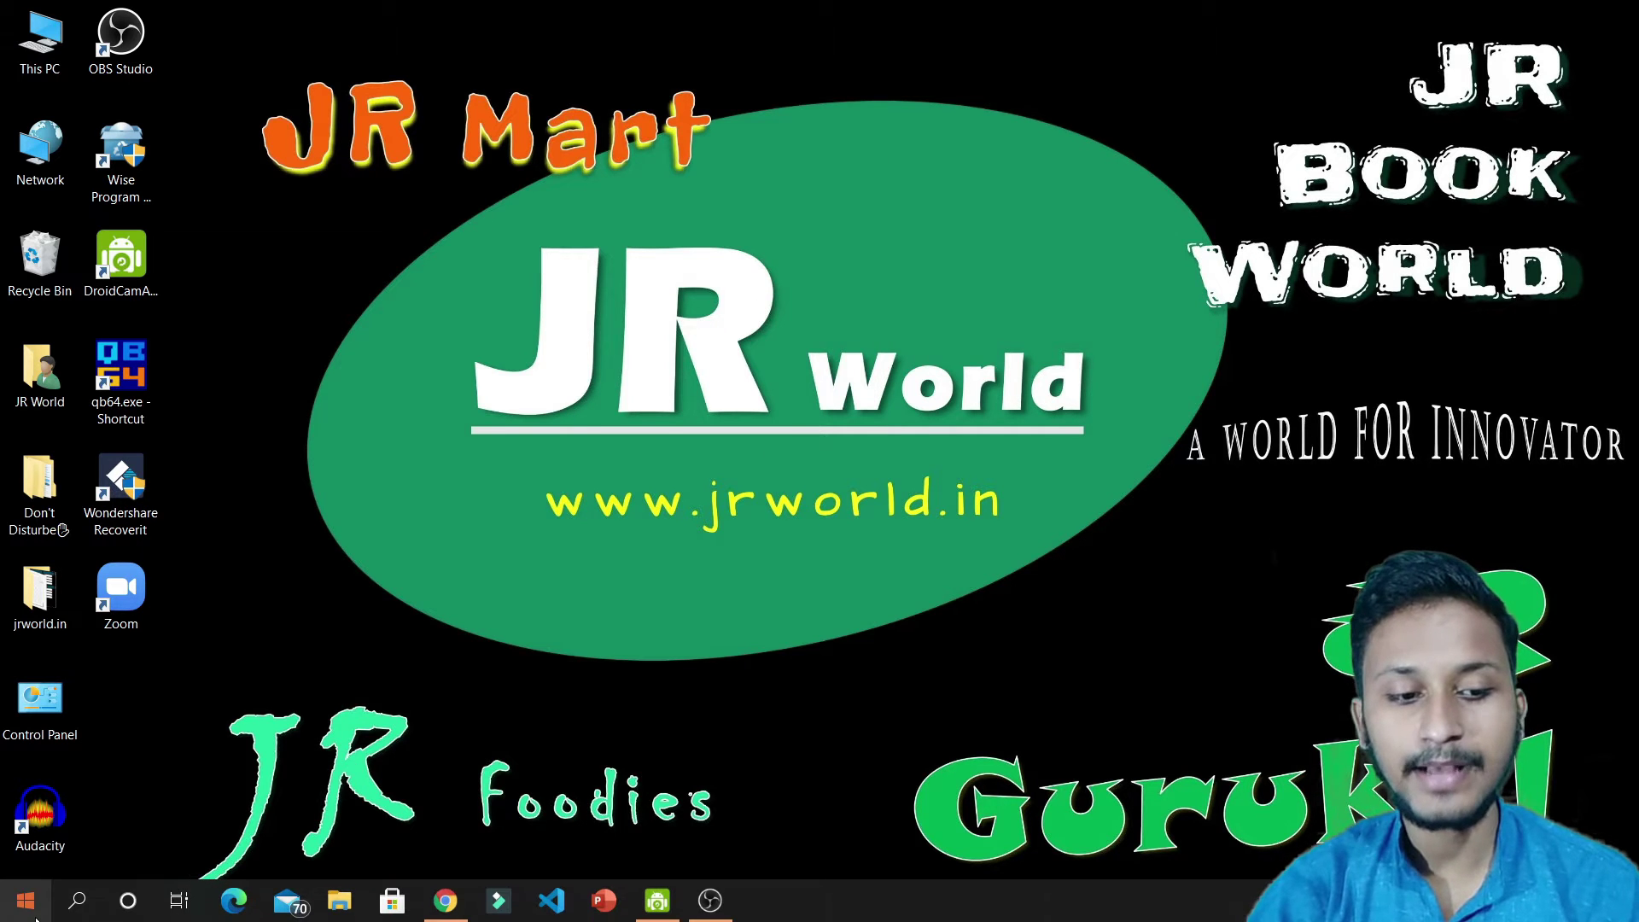
# Step: Scroll through the Start menu's installed apps list, then close it
pyautogui.click(26, 901)
pyautogui.scroll(-5, 187, 497)
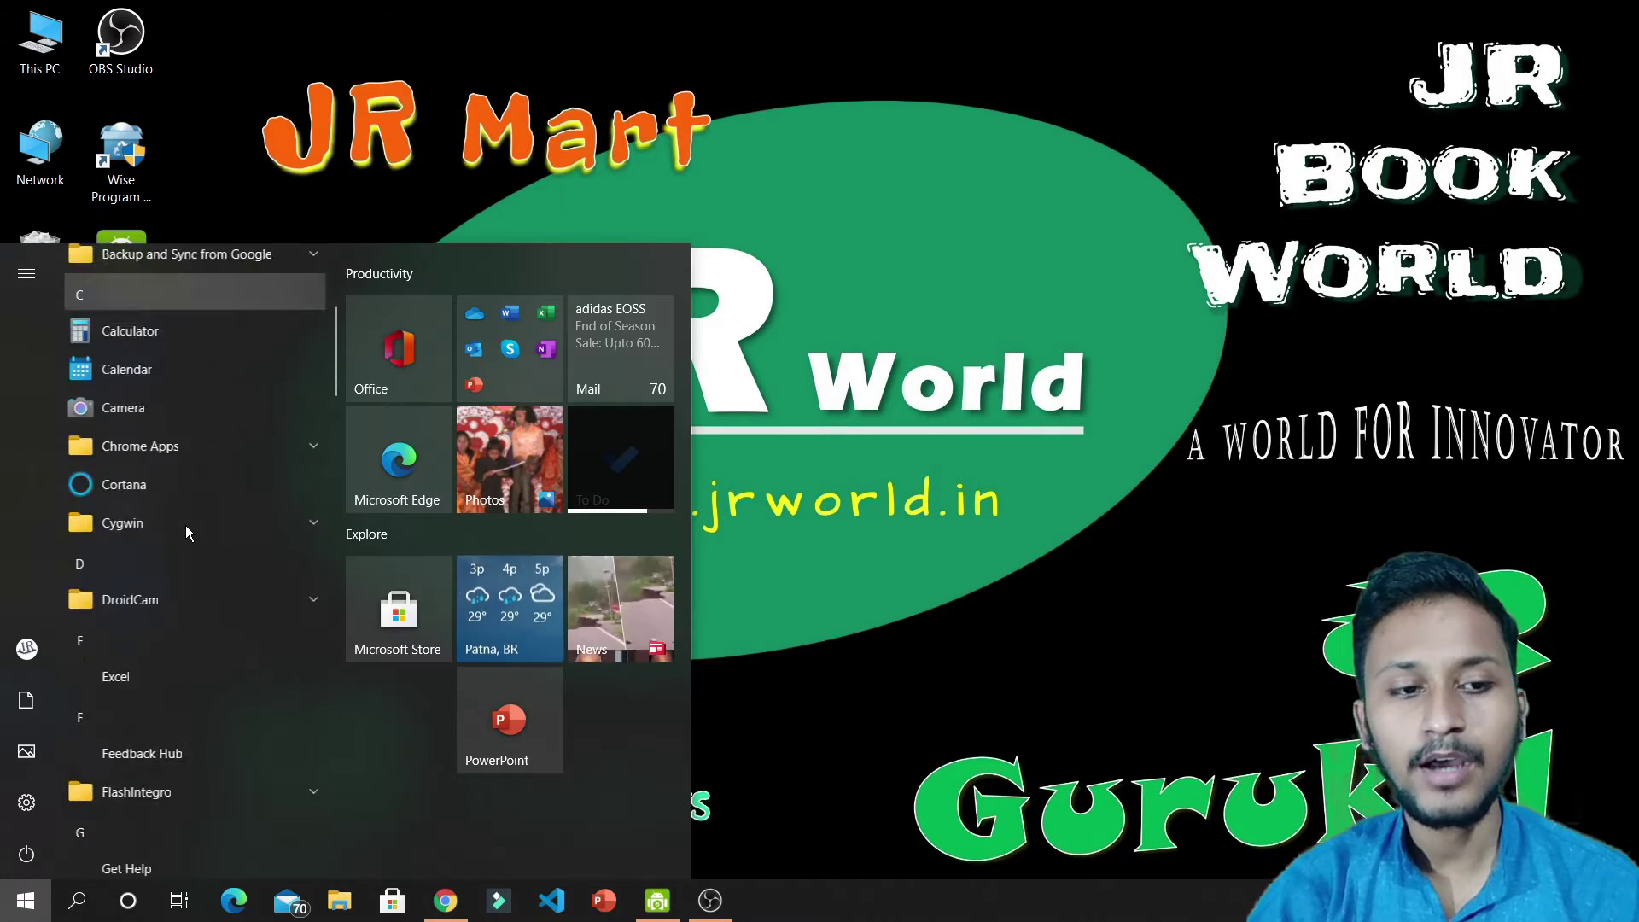
pyautogui.scroll(-10, 186, 525)
pyautogui.scroll(-3, 186, 545)
pyautogui.scroll(-3, 186, 545)
pyautogui.scroll(-6, 186, 544)
pyautogui.scroll(-5, 186, 545)
pyautogui.scroll(4, 186, 545)
pyautogui.scroll(2, 186, 546)
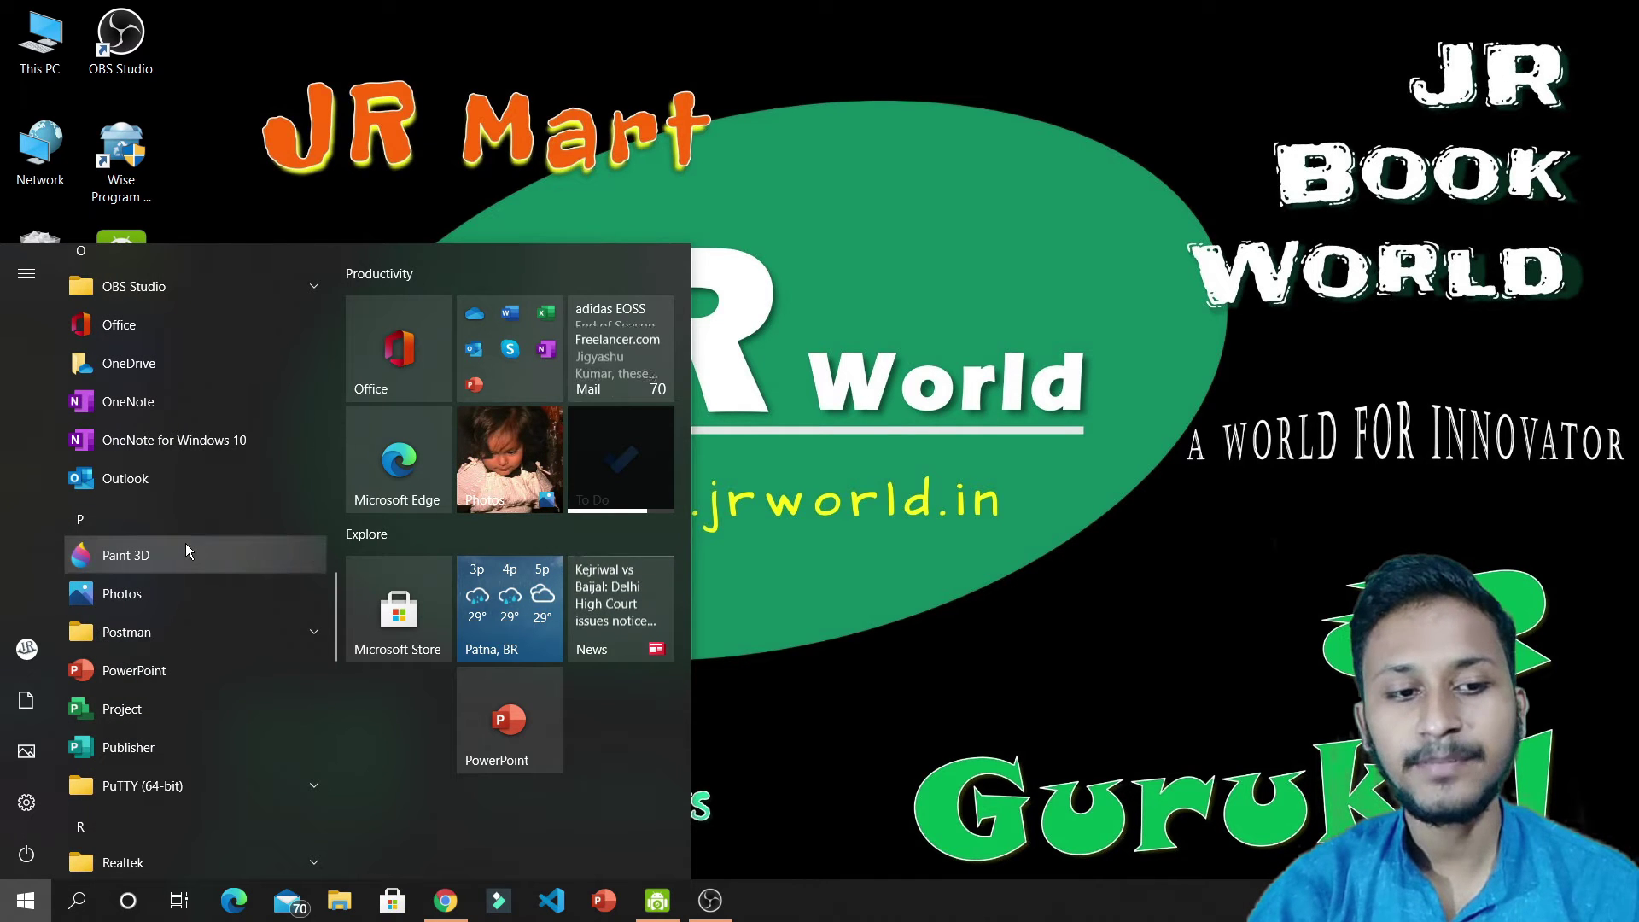
pyautogui.click(161, 670)
# Step: Search Windows for 'power' and launch PowerPoint from the results
pyautogui.click(78, 901)
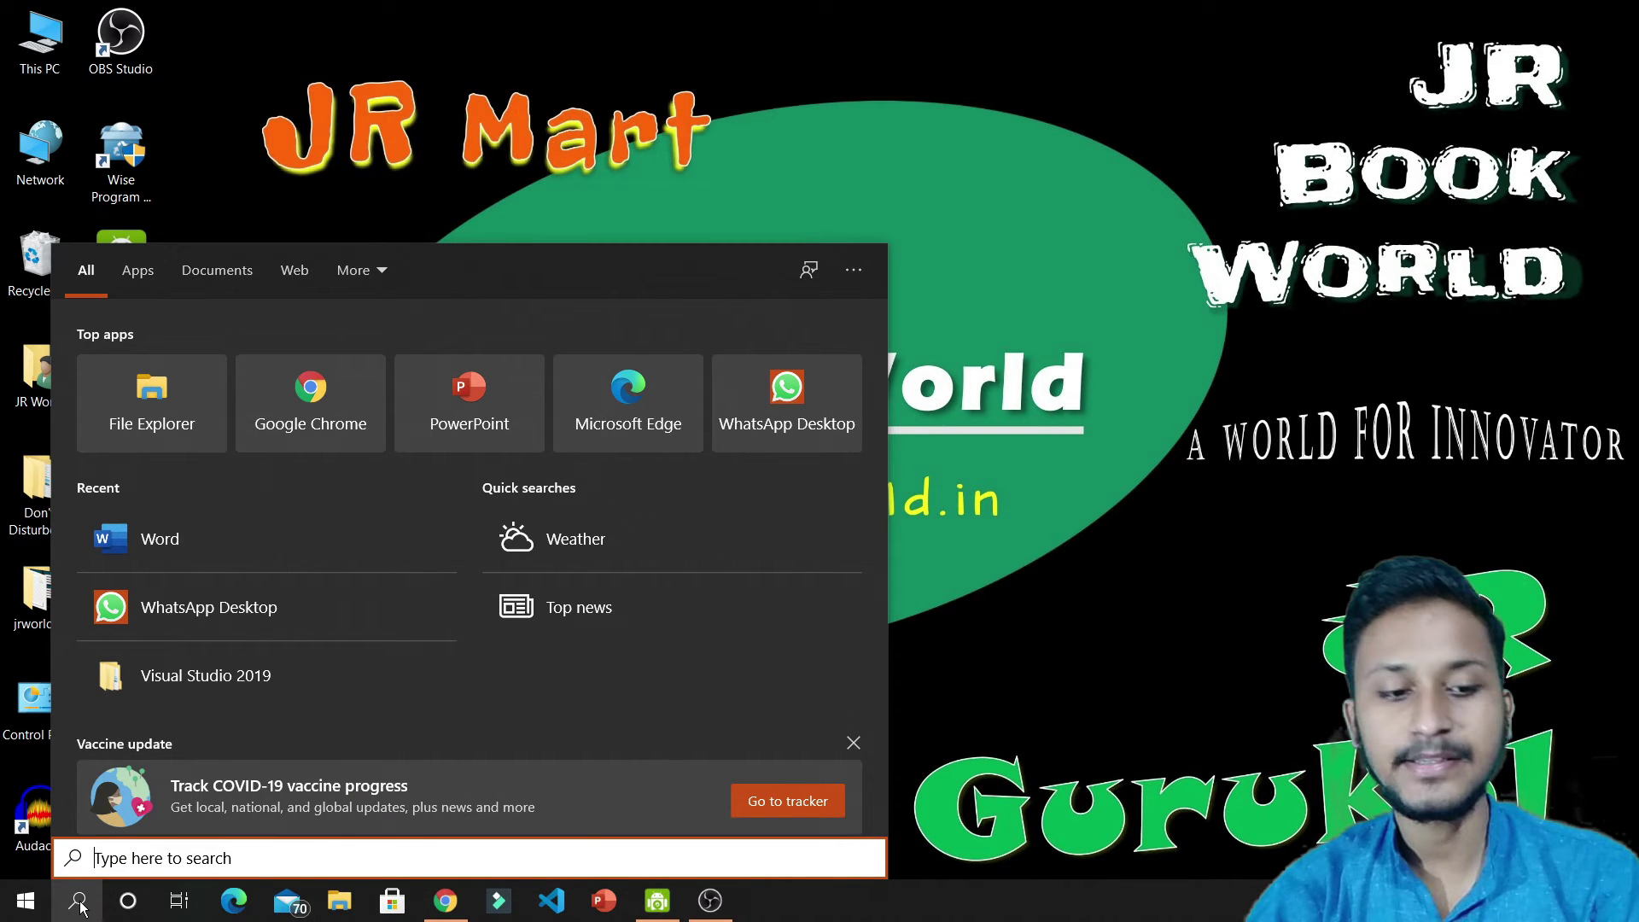
pyautogui.write('power')
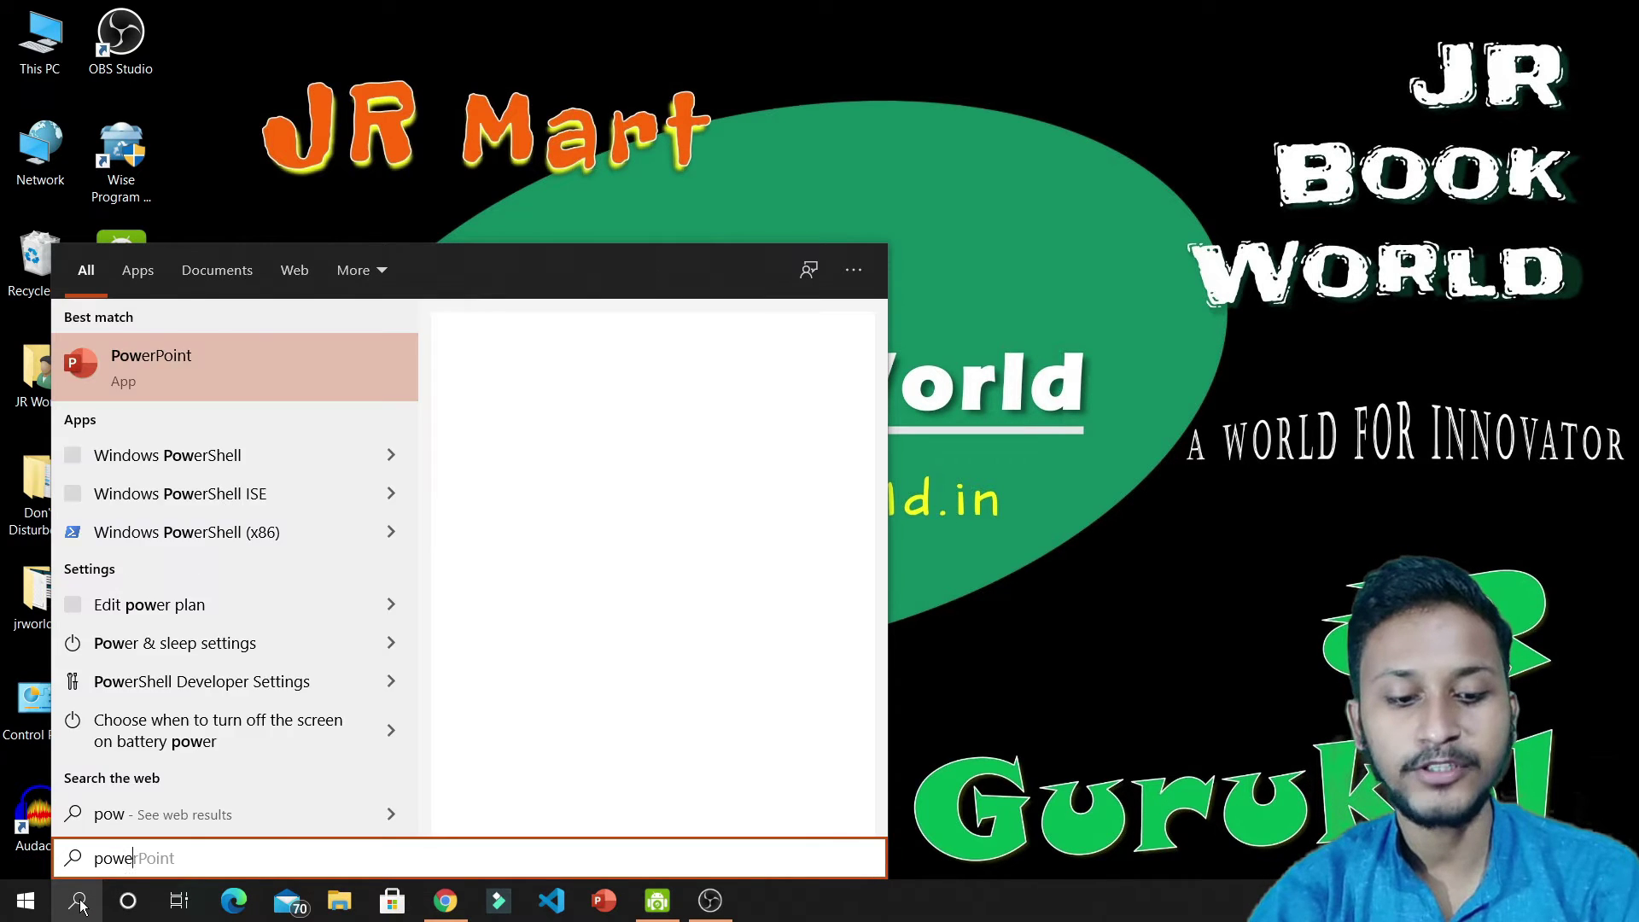
pyautogui.click(217, 349)
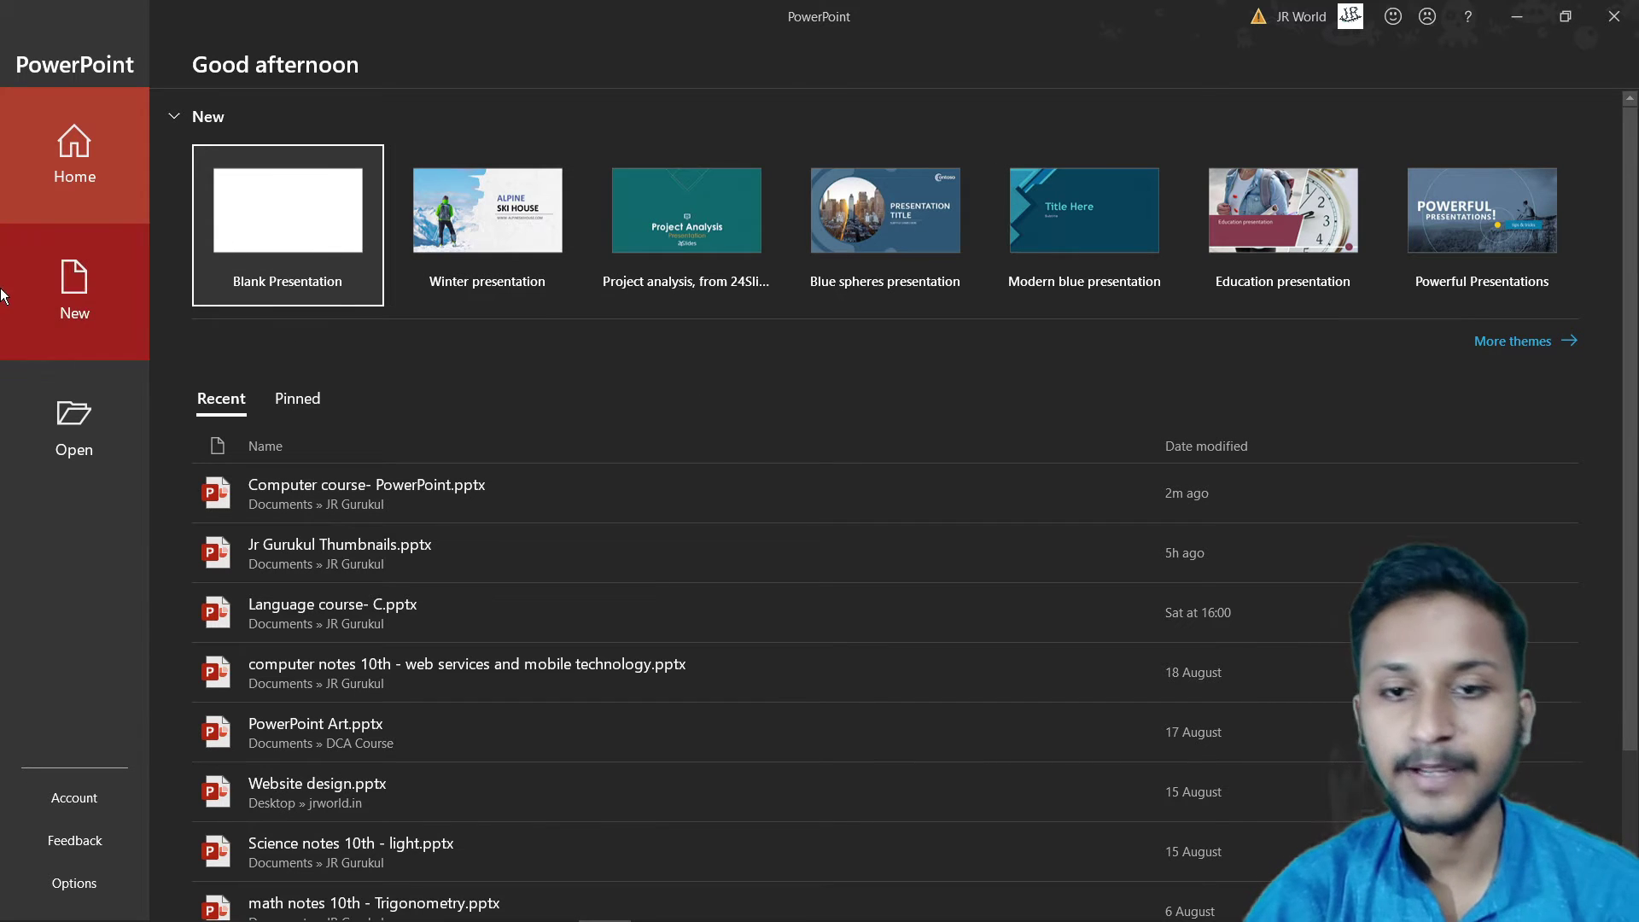
# Step: Scroll through the More themes gallery and run the 'Education' suggested template search
pyautogui.click(1509, 342)
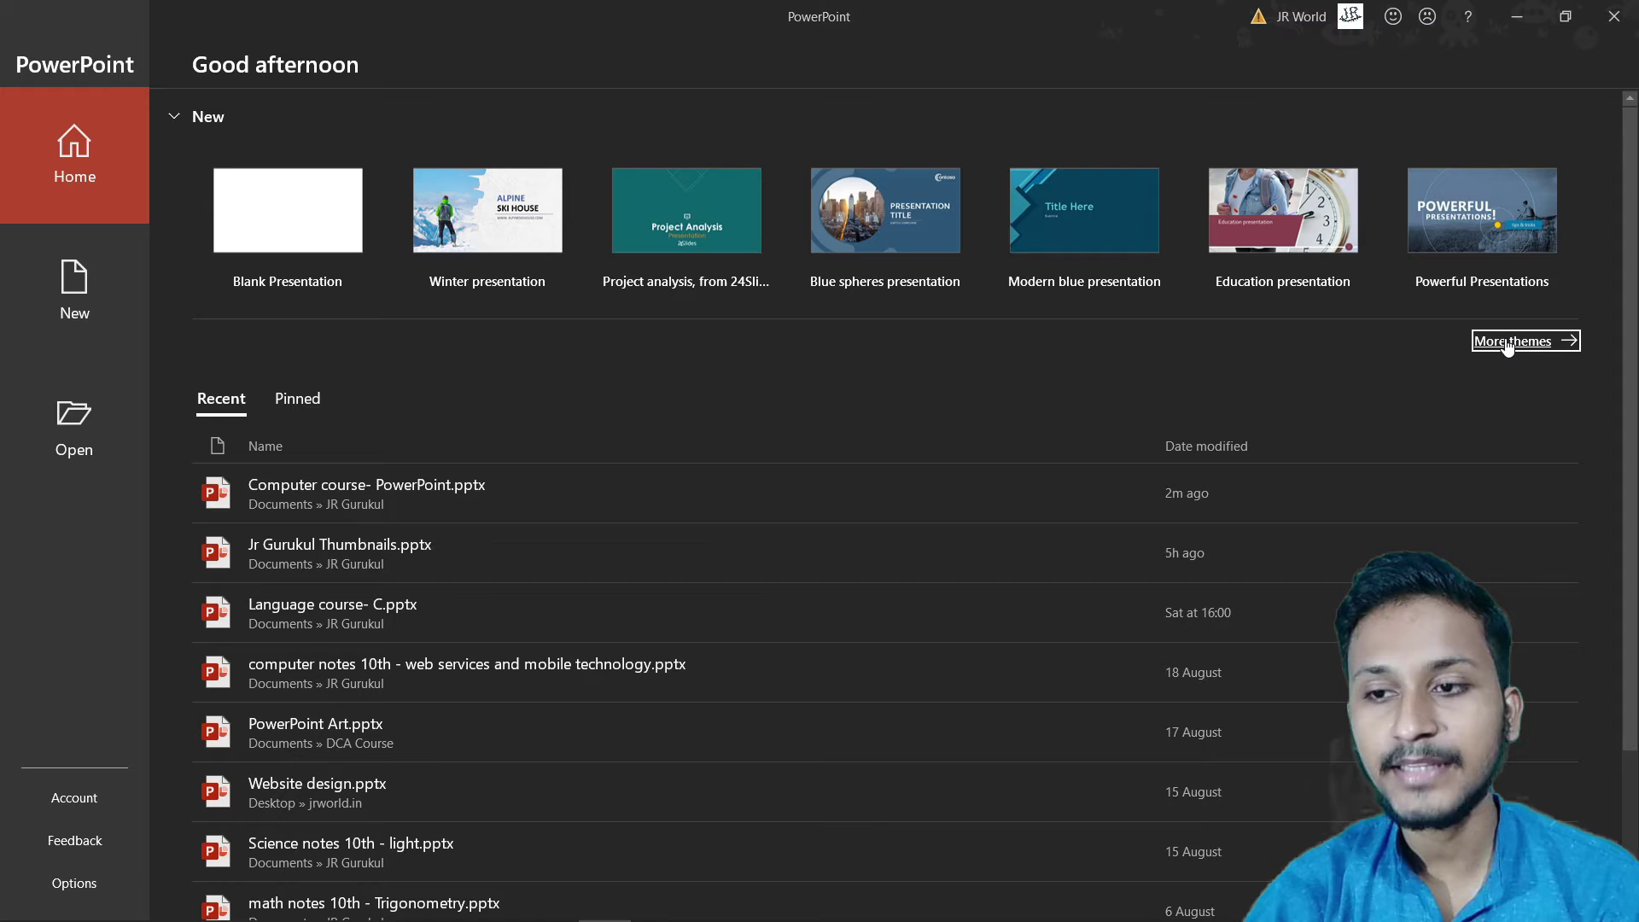
pyautogui.scroll(-1, 761, 538)
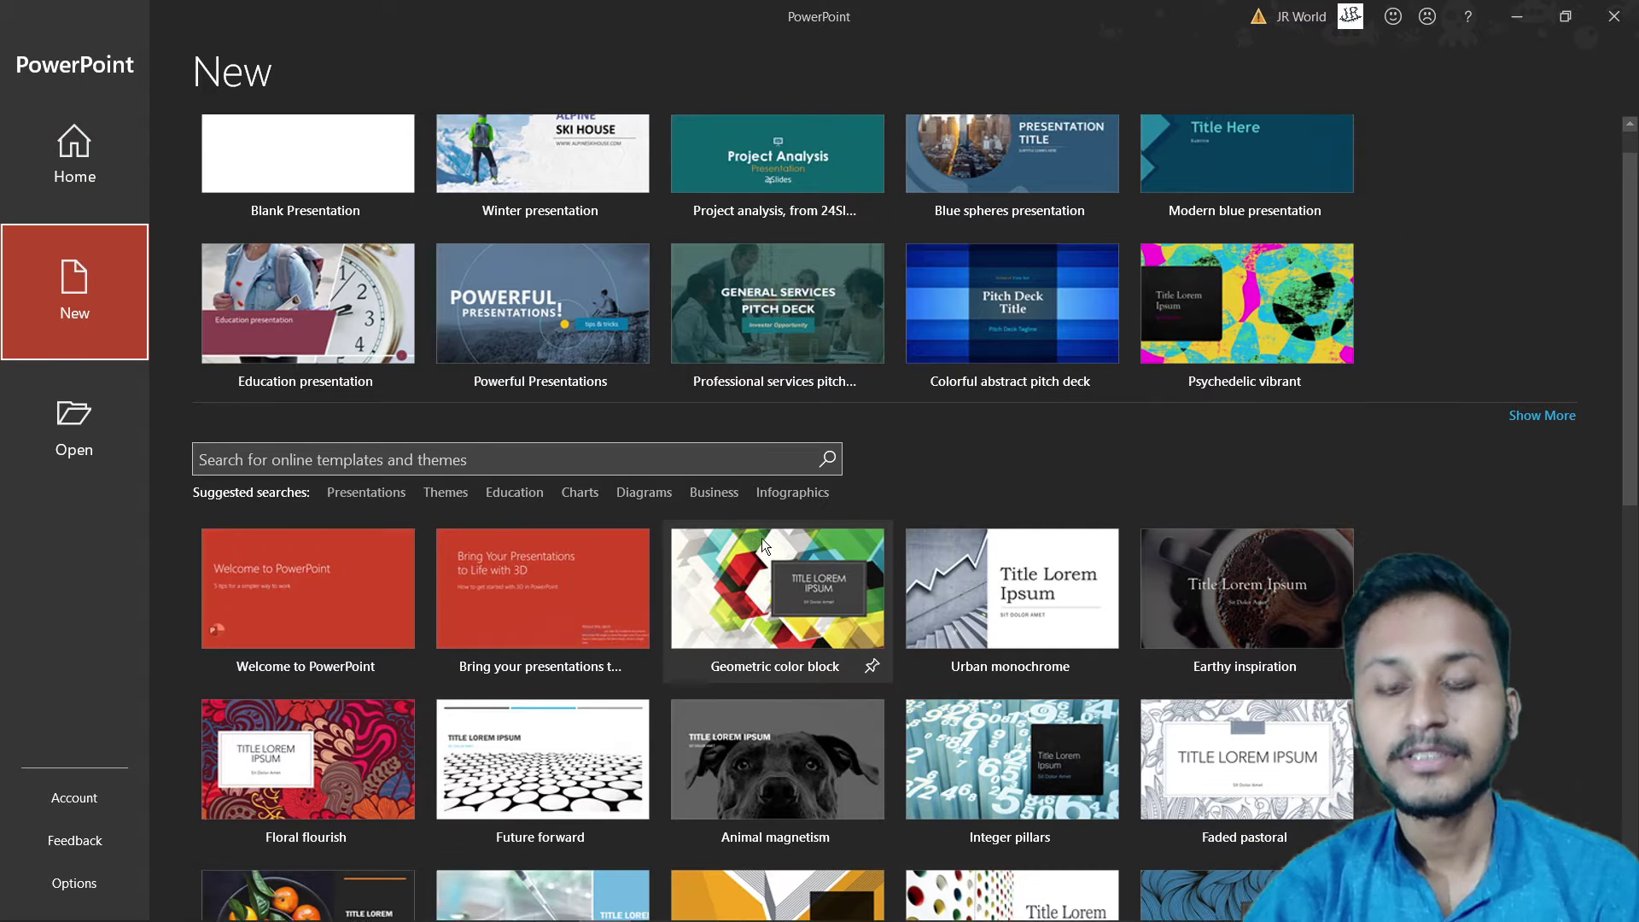
pyautogui.scroll(-1, 762, 538)
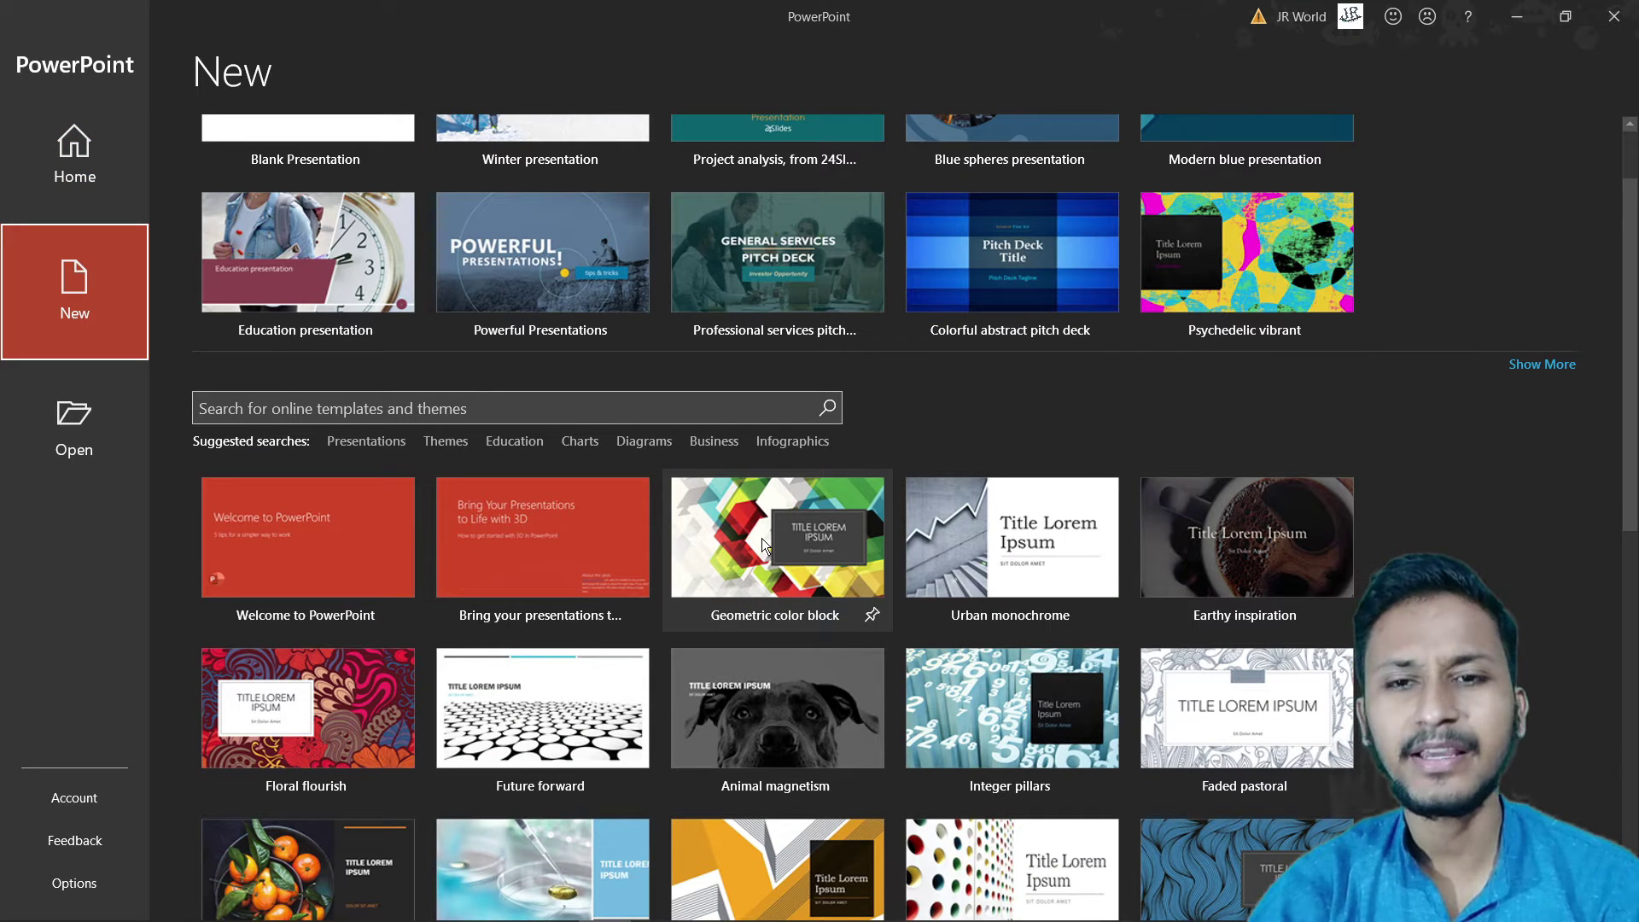
pyautogui.scroll(-3, 762, 538)
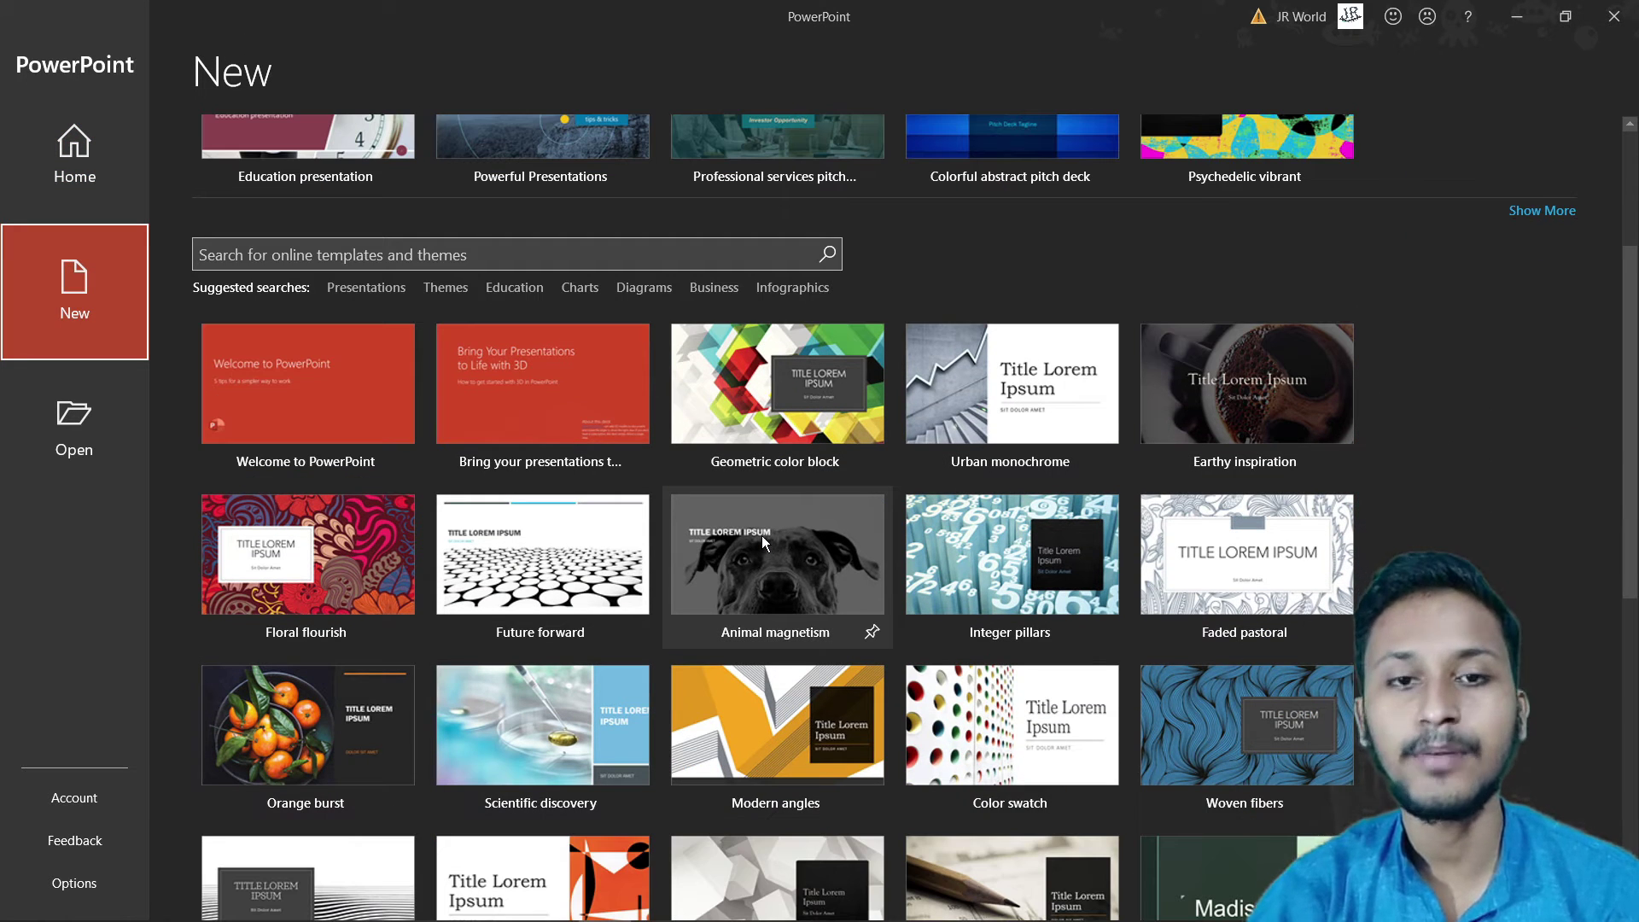
pyautogui.scroll(1, 416, 295)
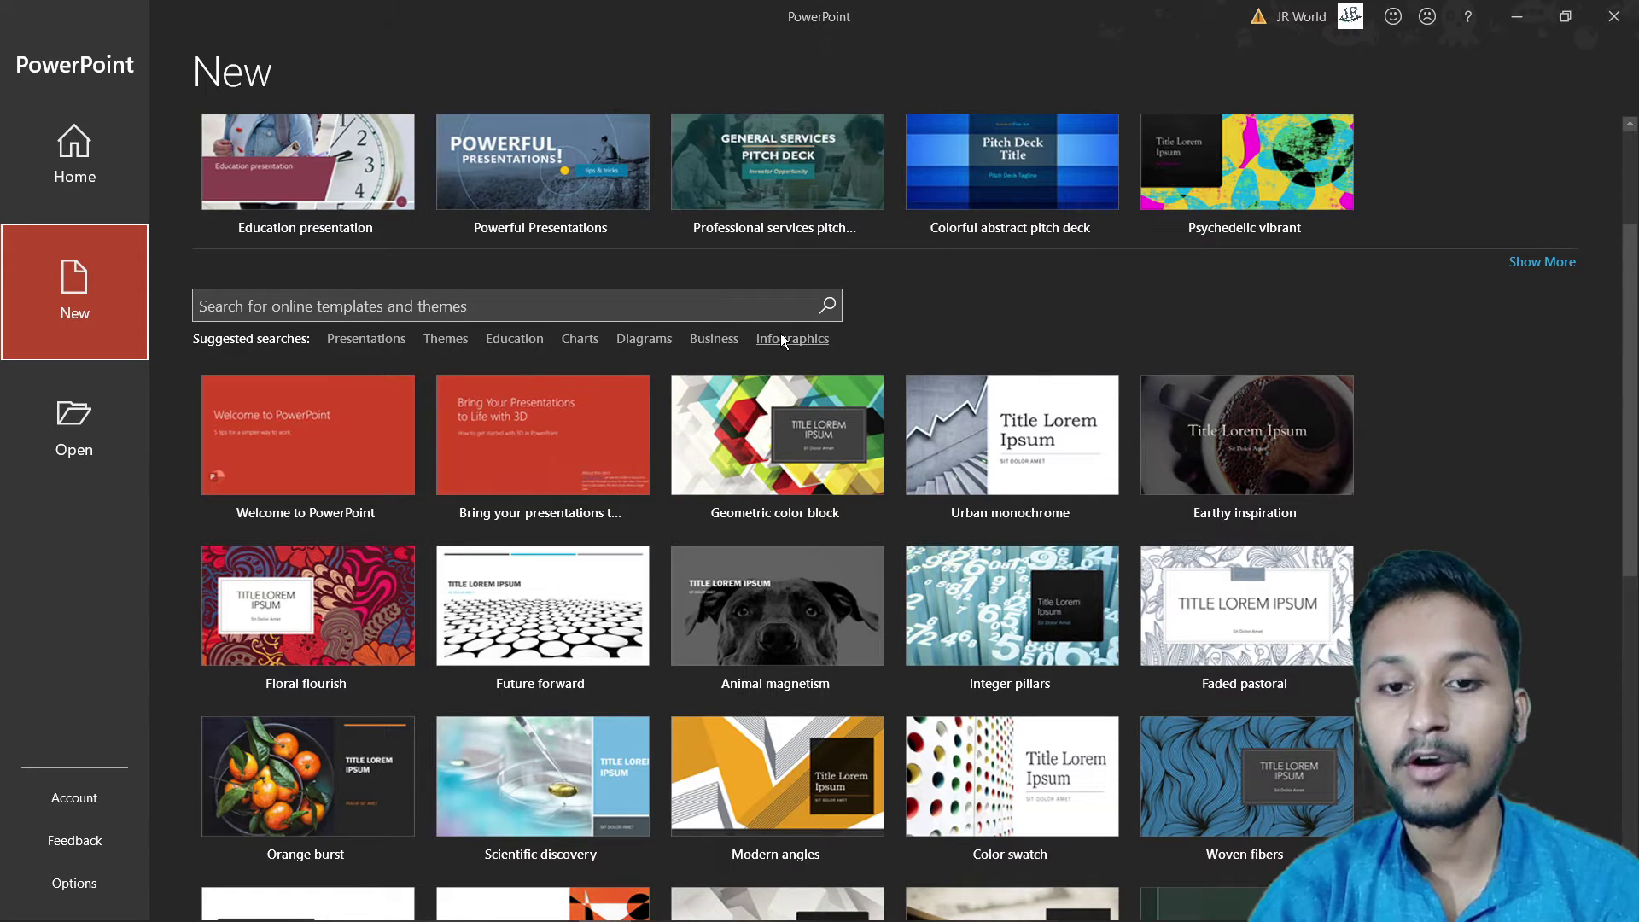
pyautogui.scroll(-4, 850, 473)
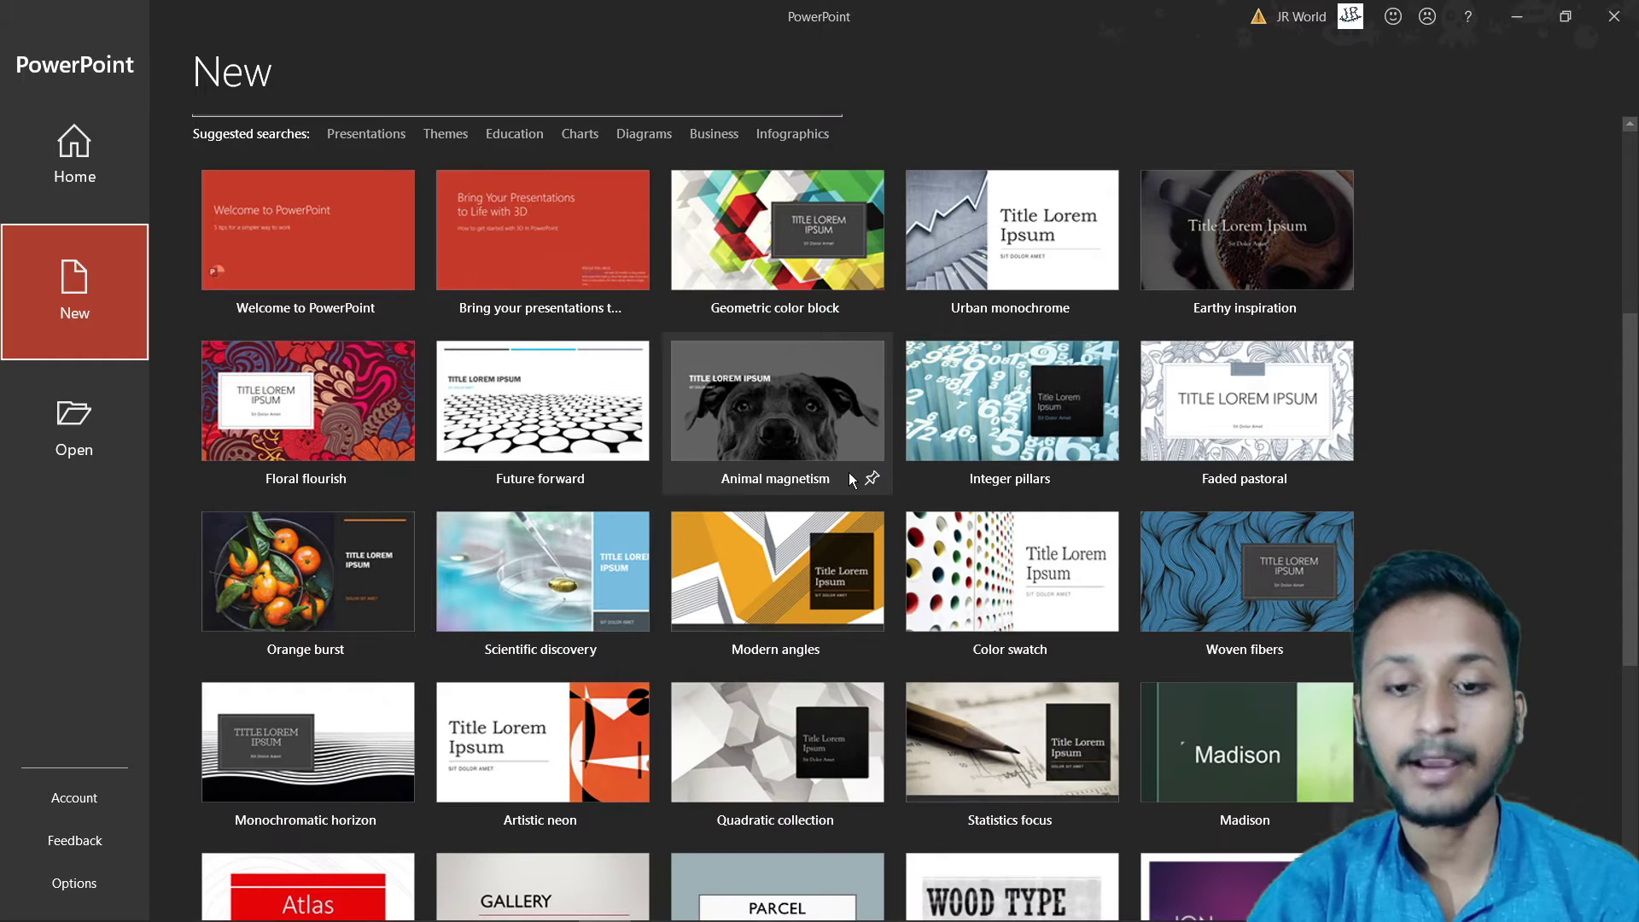
pyautogui.scroll(-4, 848, 473)
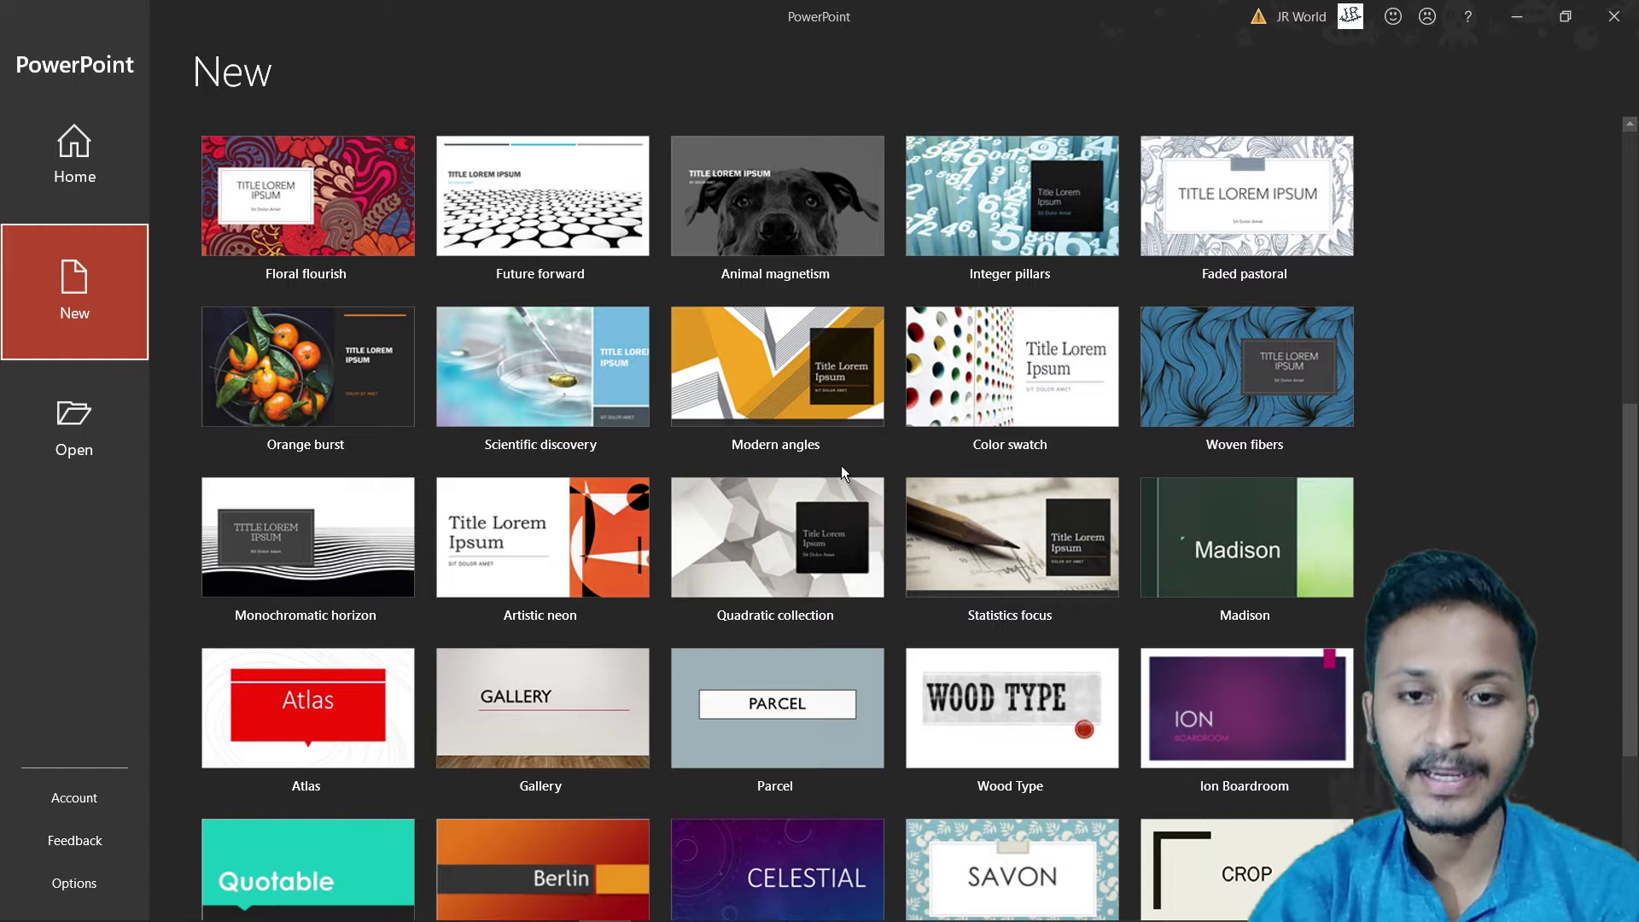
pyautogui.scroll(8, 842, 465)
pyautogui.scroll(4, 760, 468)
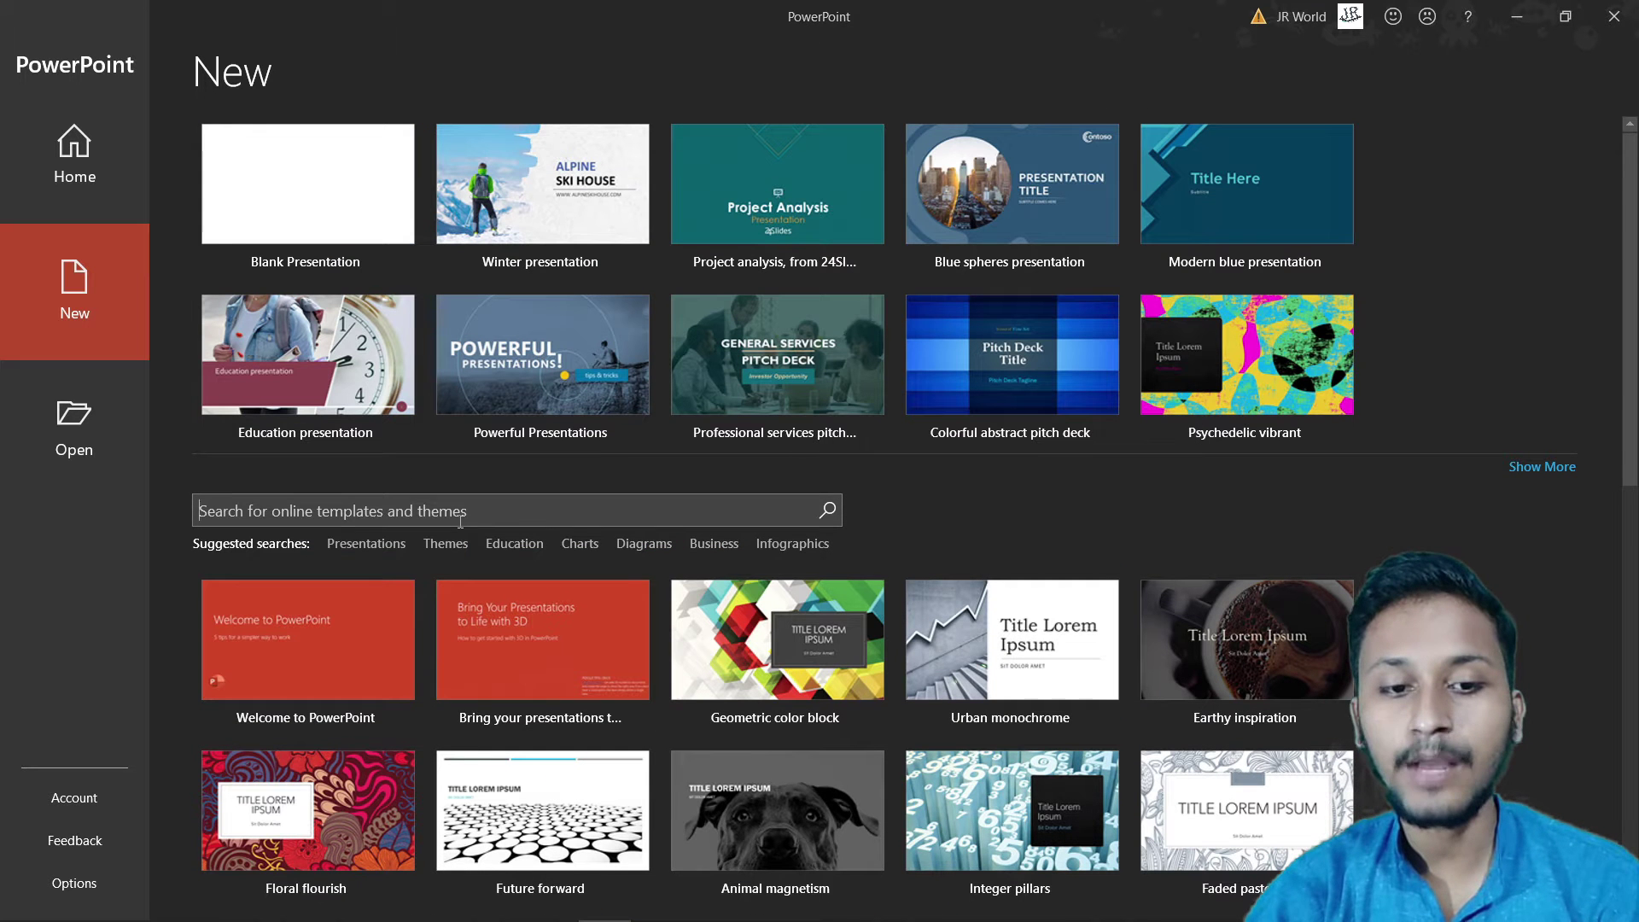
pyautogui.moveTo(776, 640)
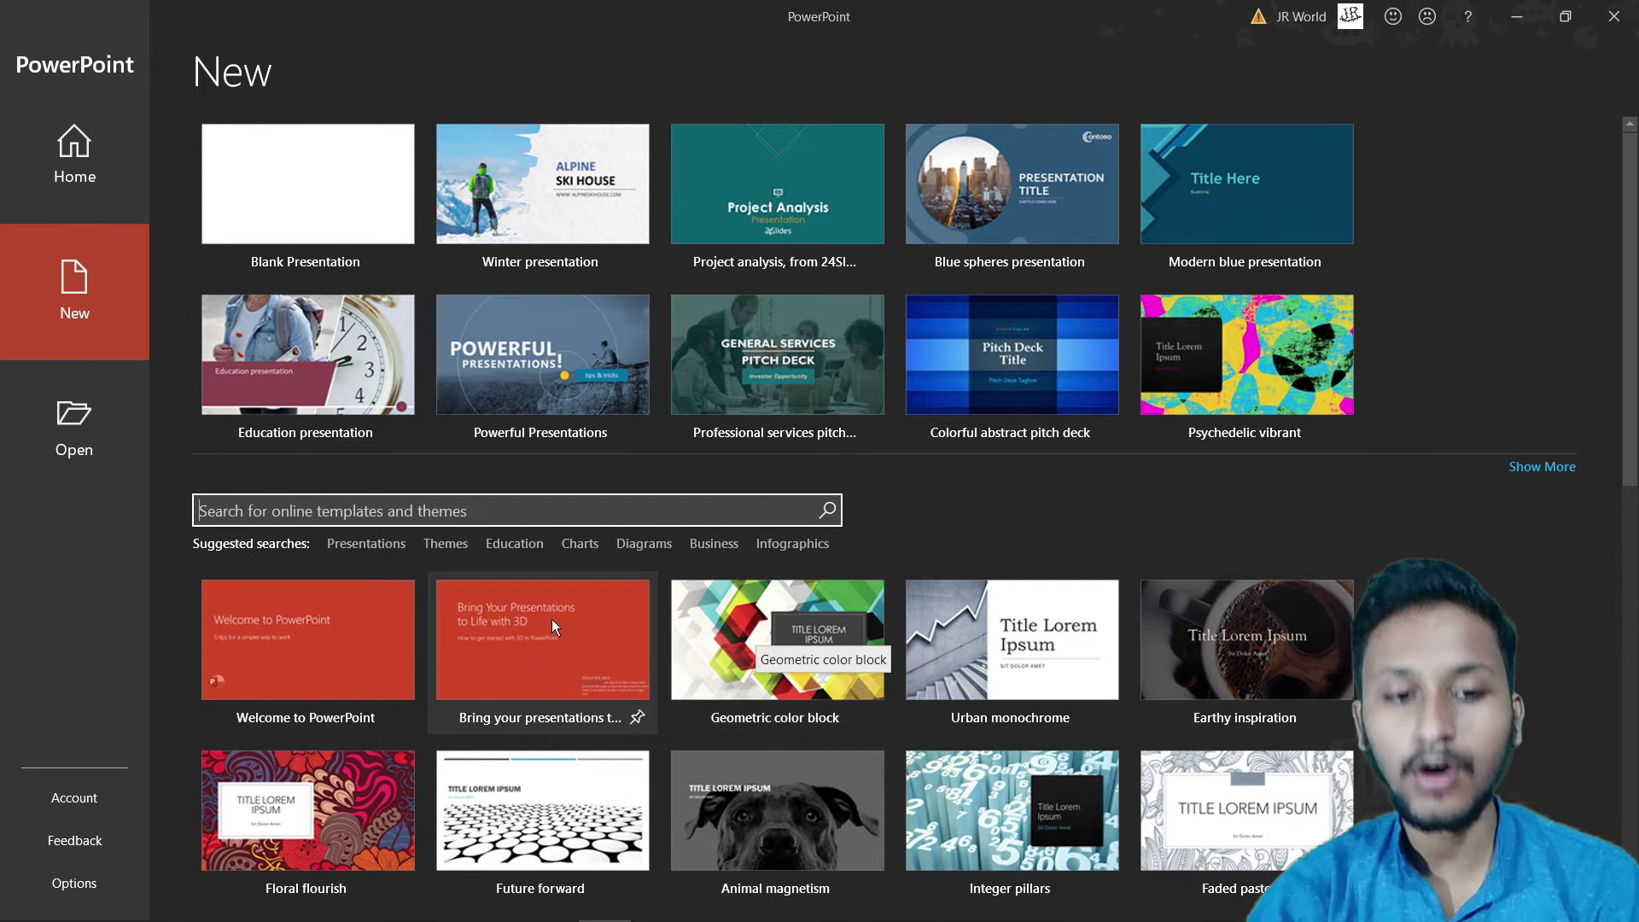
pyautogui.click(530, 545)
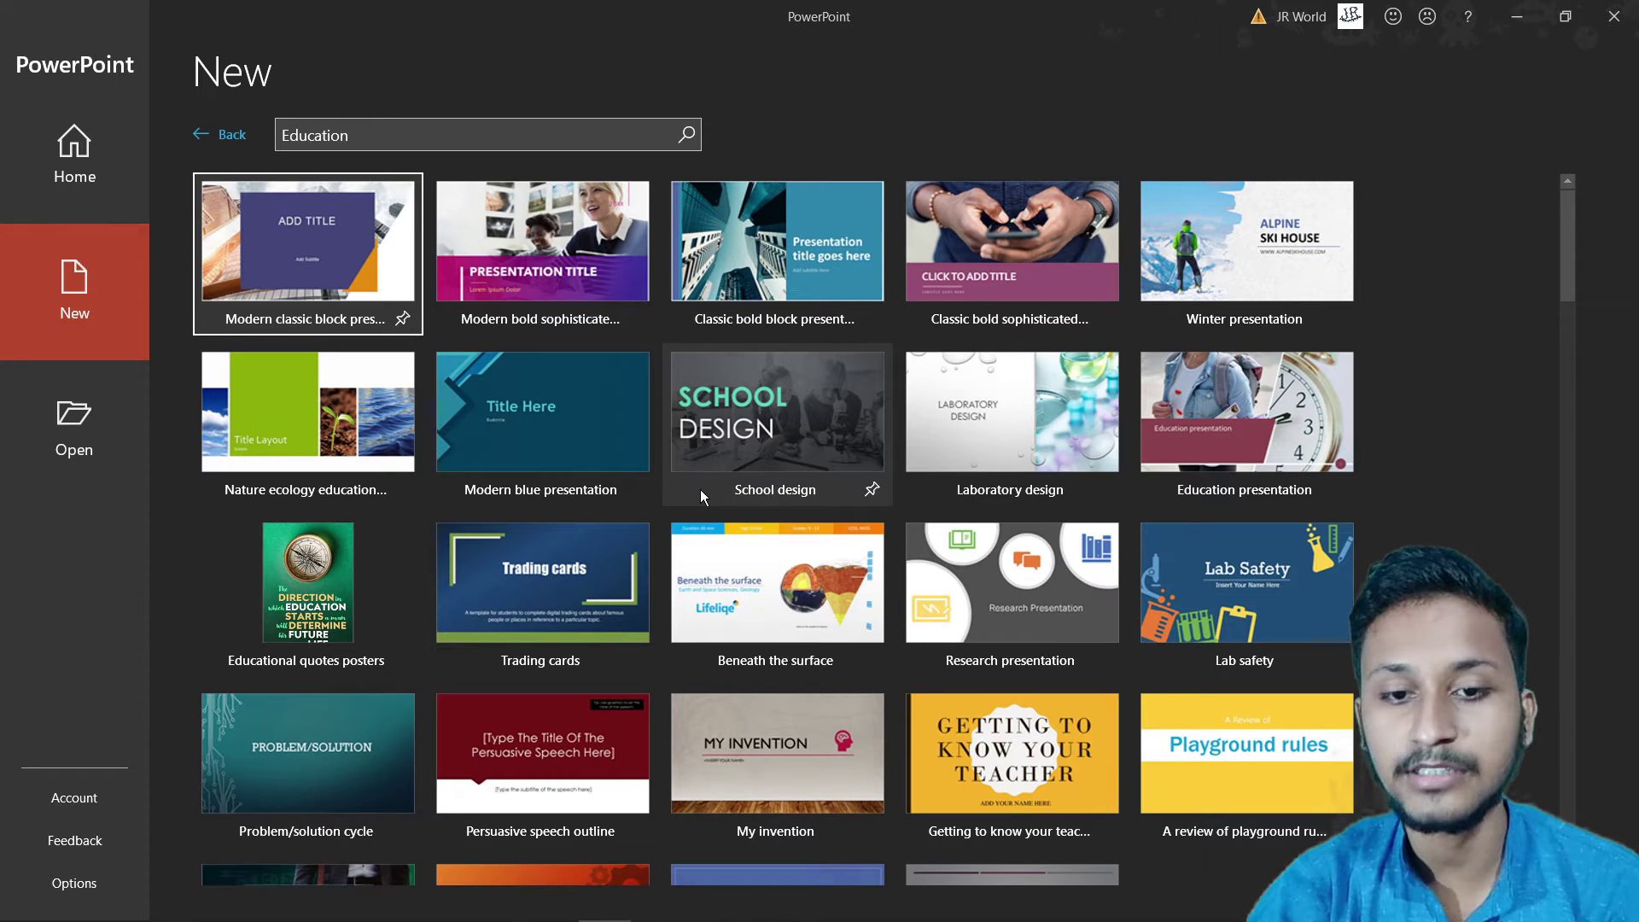
# Step: View the Business online template results, then return to the main gallery
pyautogui.click(232, 137)
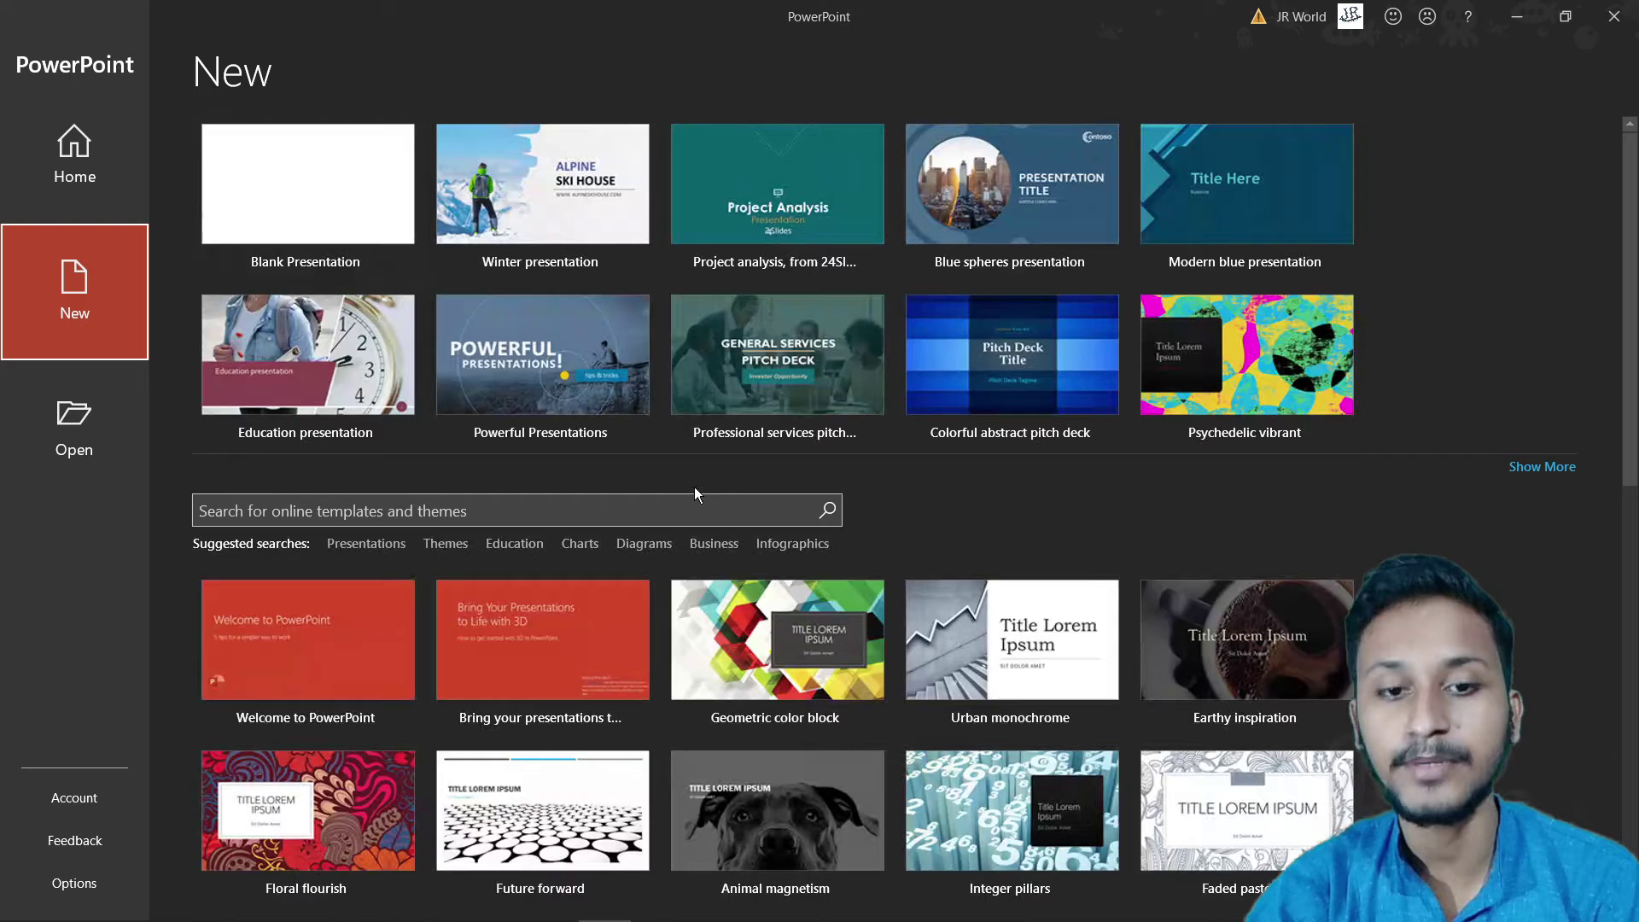
pyautogui.click(714, 544)
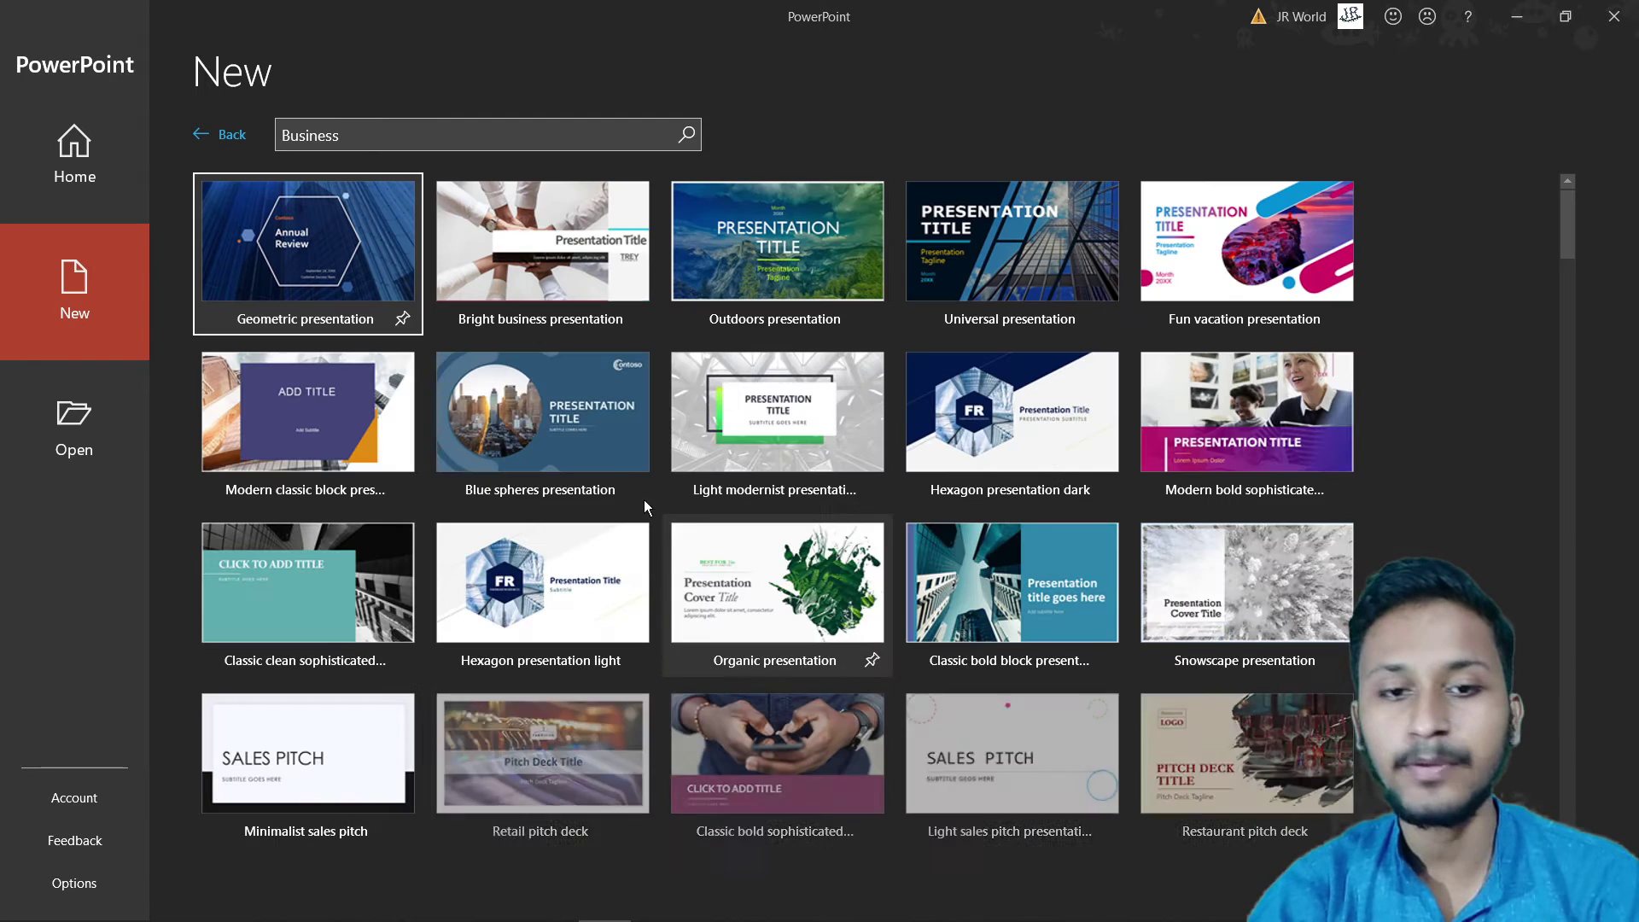
pyautogui.click(231, 135)
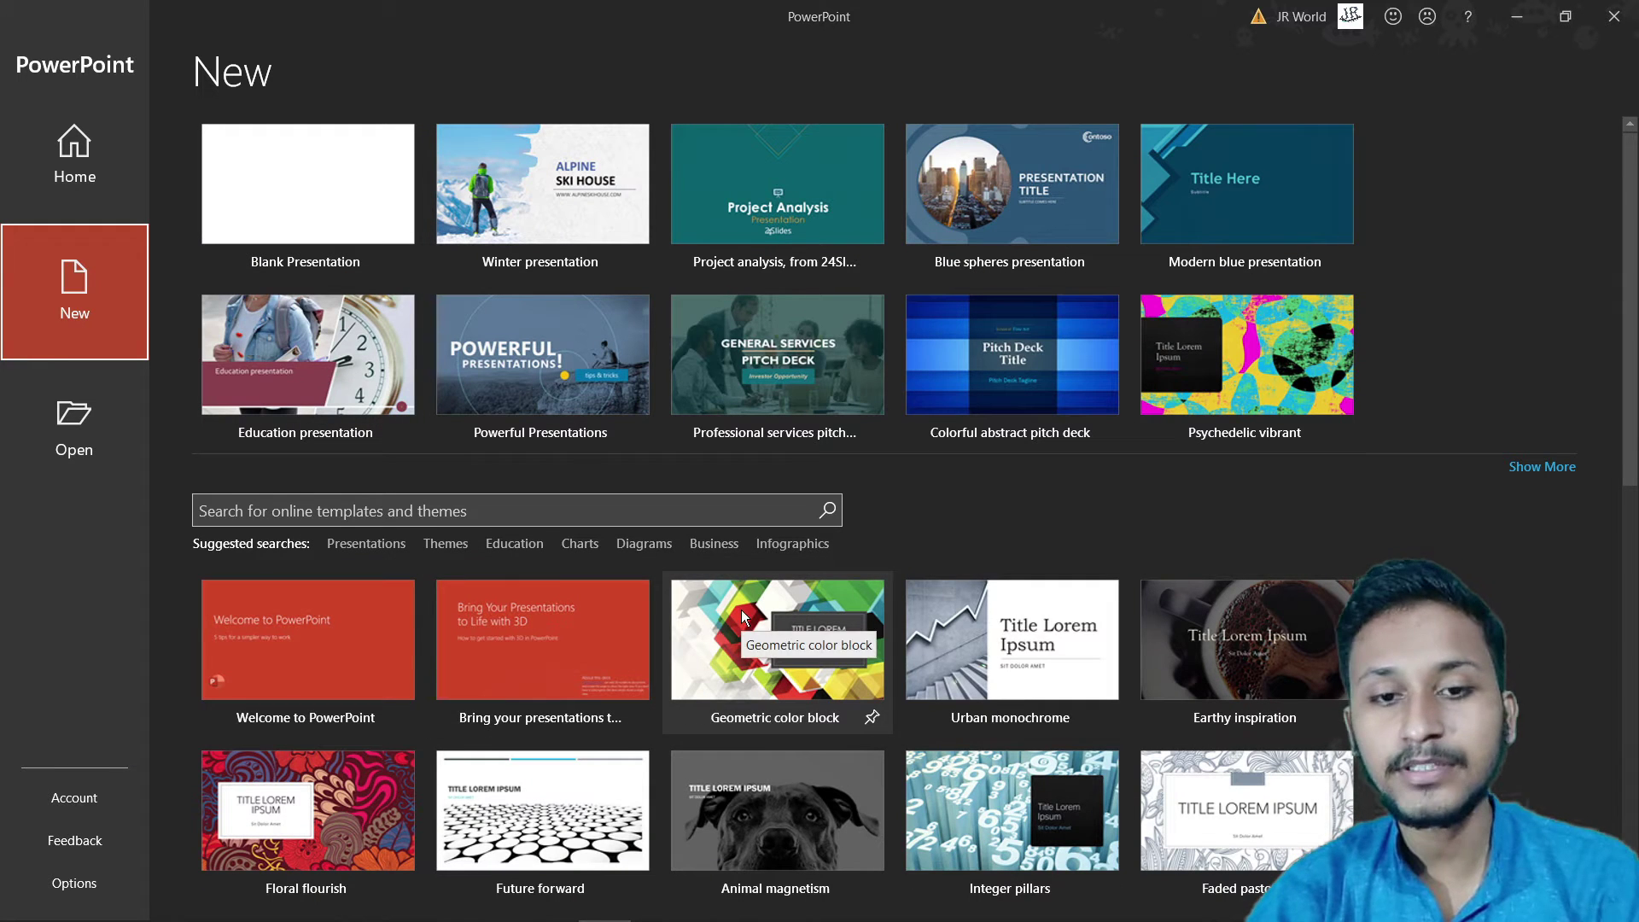
# Step: Search online templates for 'birthday', then go back to the main New gallery
pyautogui.click(481, 519)
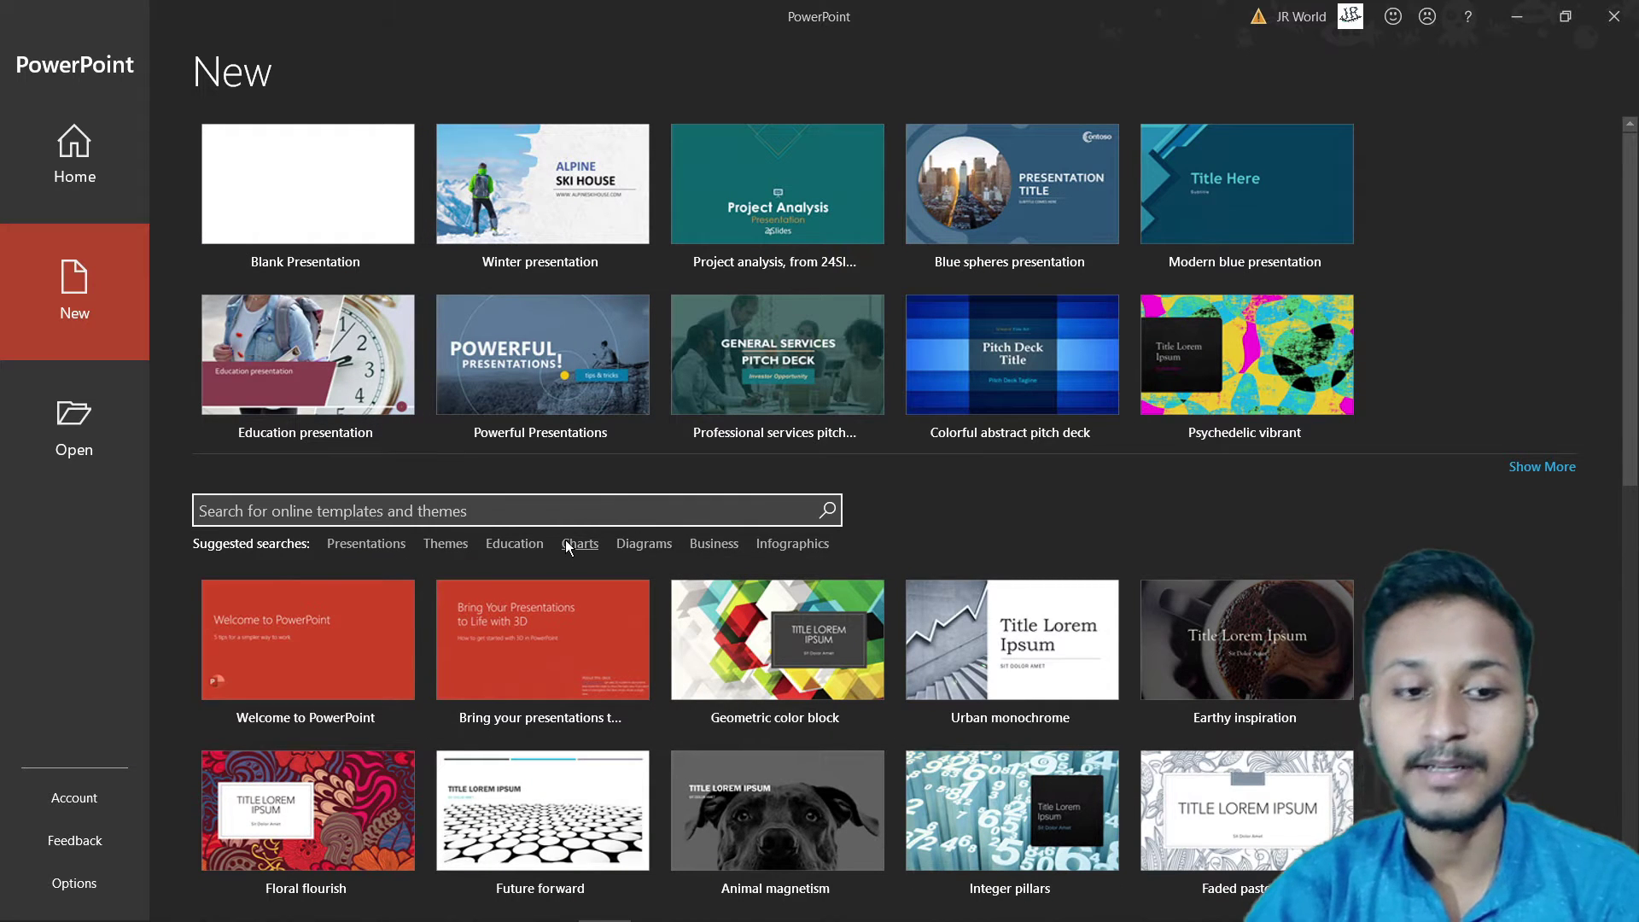
pyautogui.write('bir')
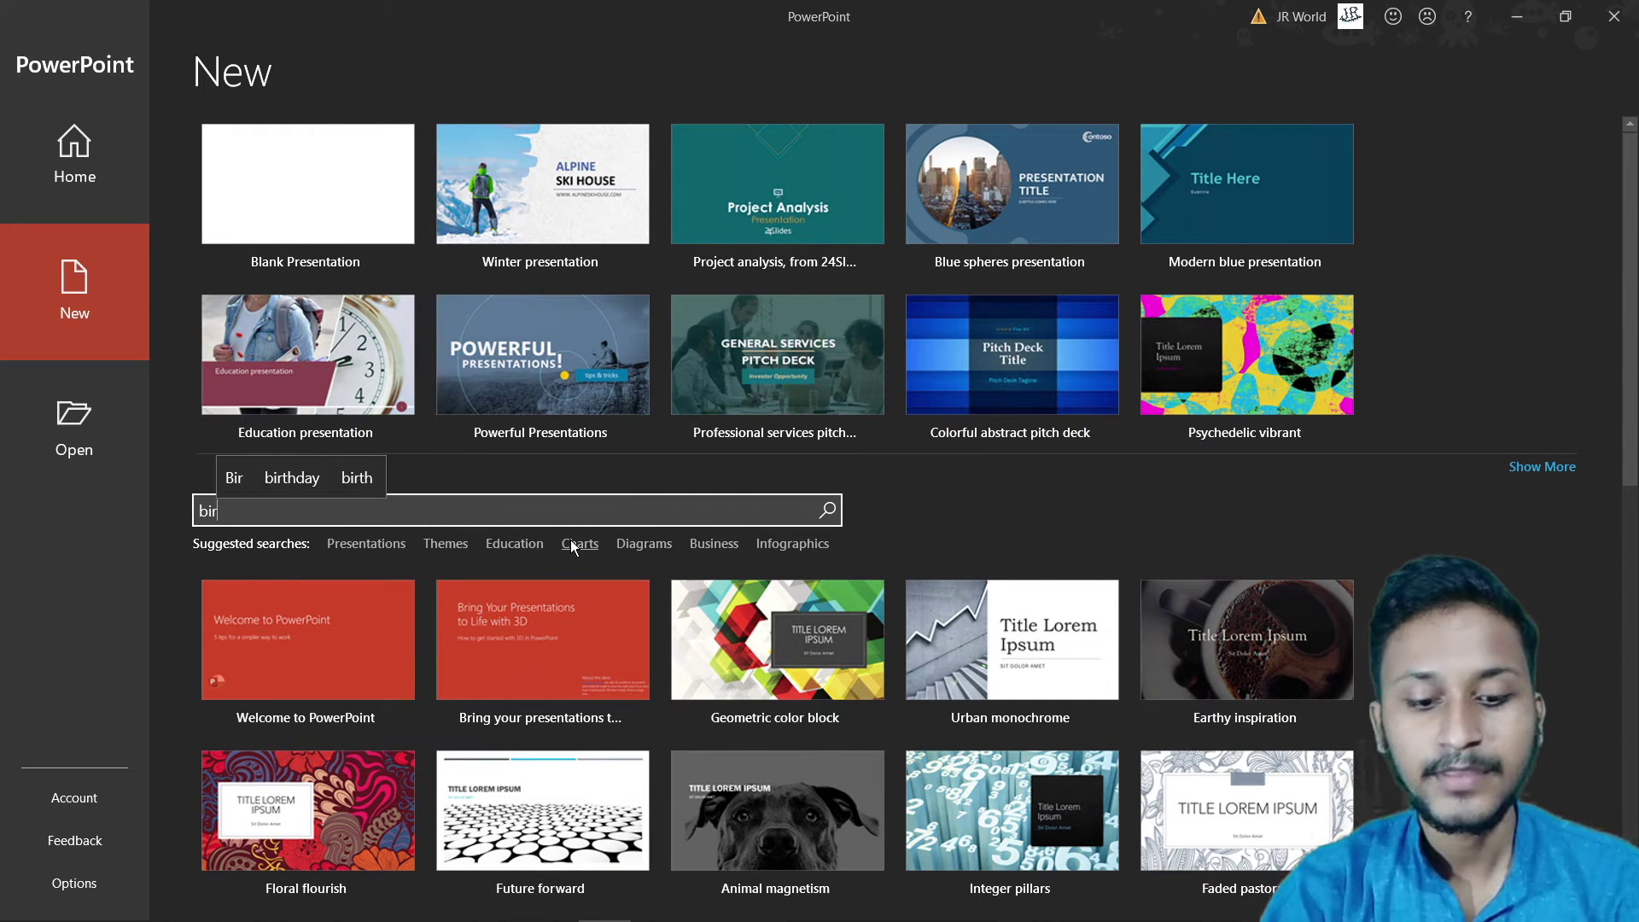
pyautogui.write('th')
pyautogui.press('Return')
pyautogui.write('day')
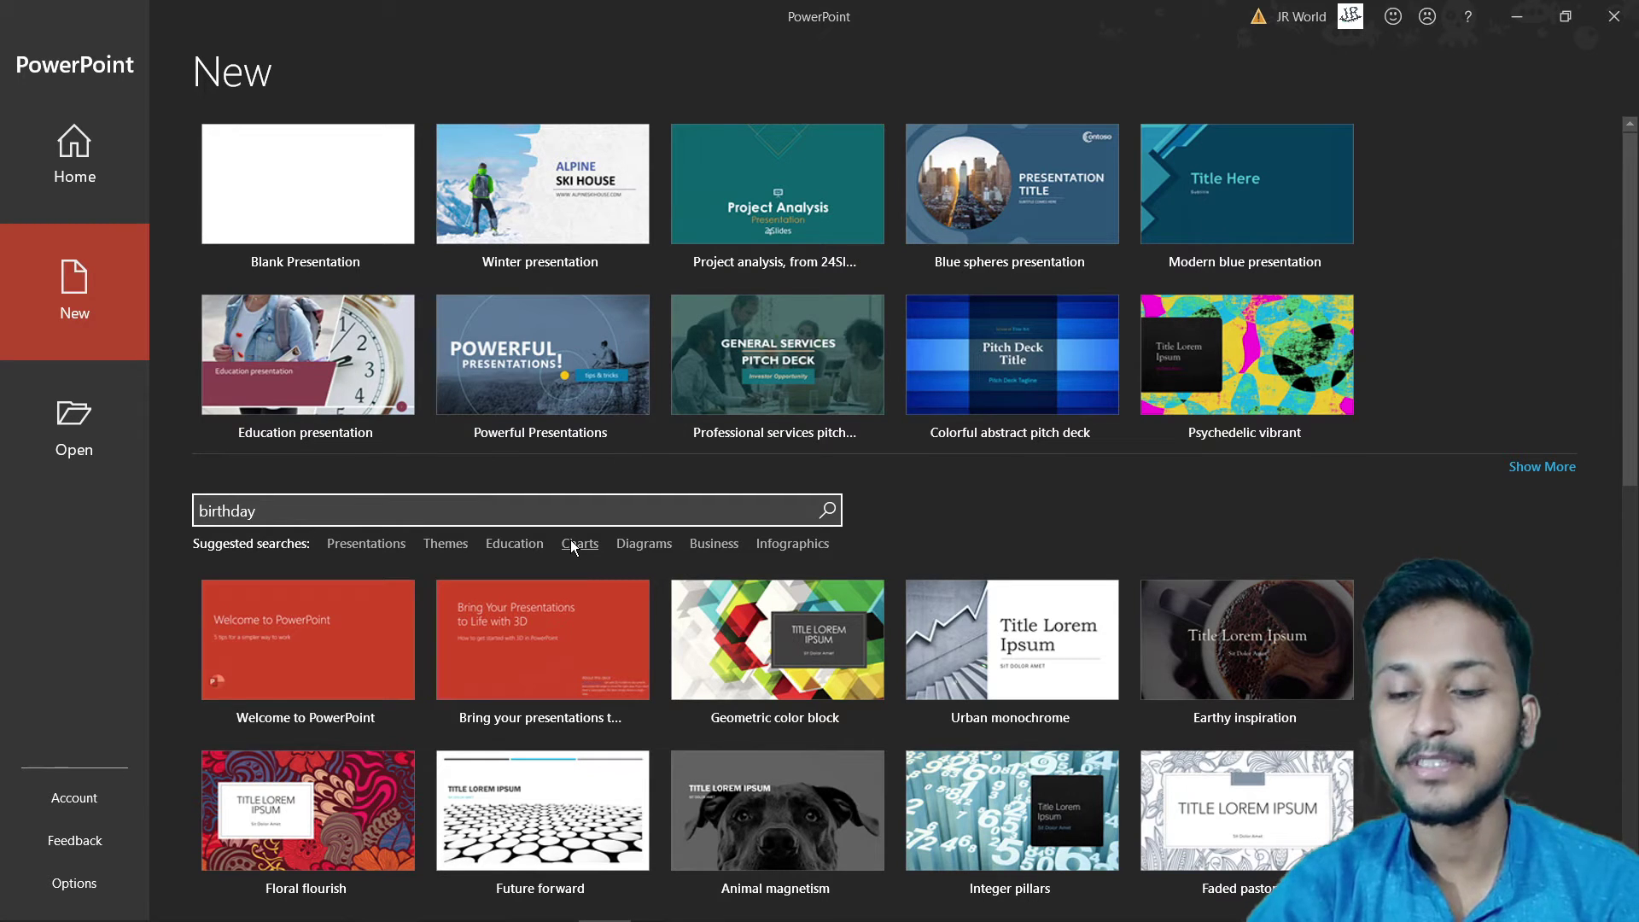
pyautogui.press('Return')
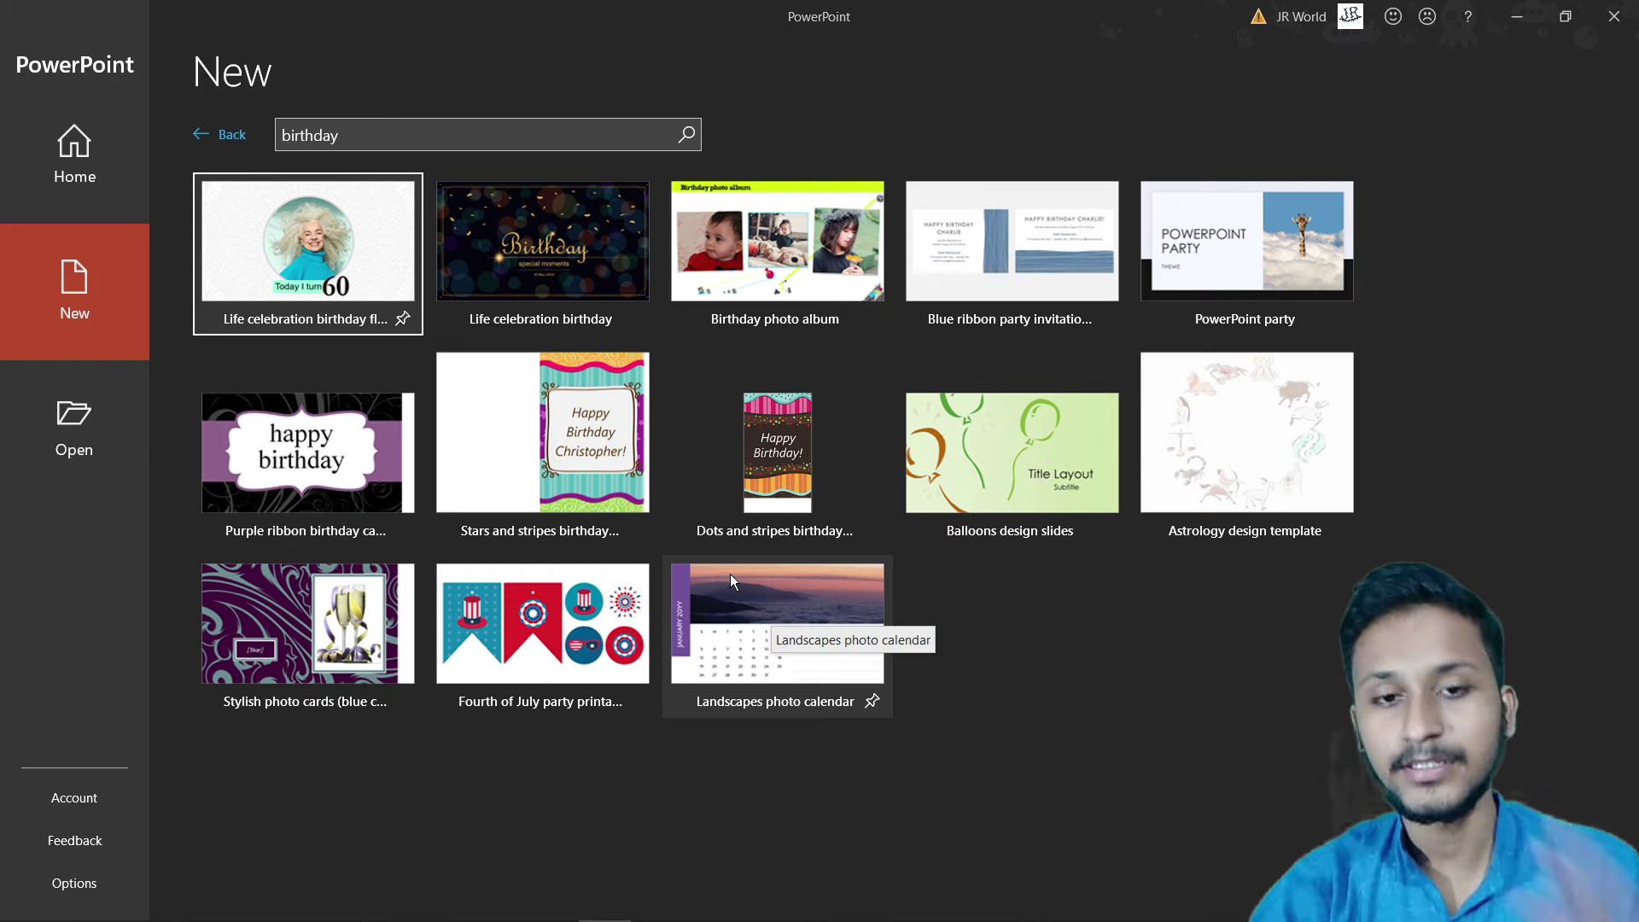
pyautogui.click(232, 135)
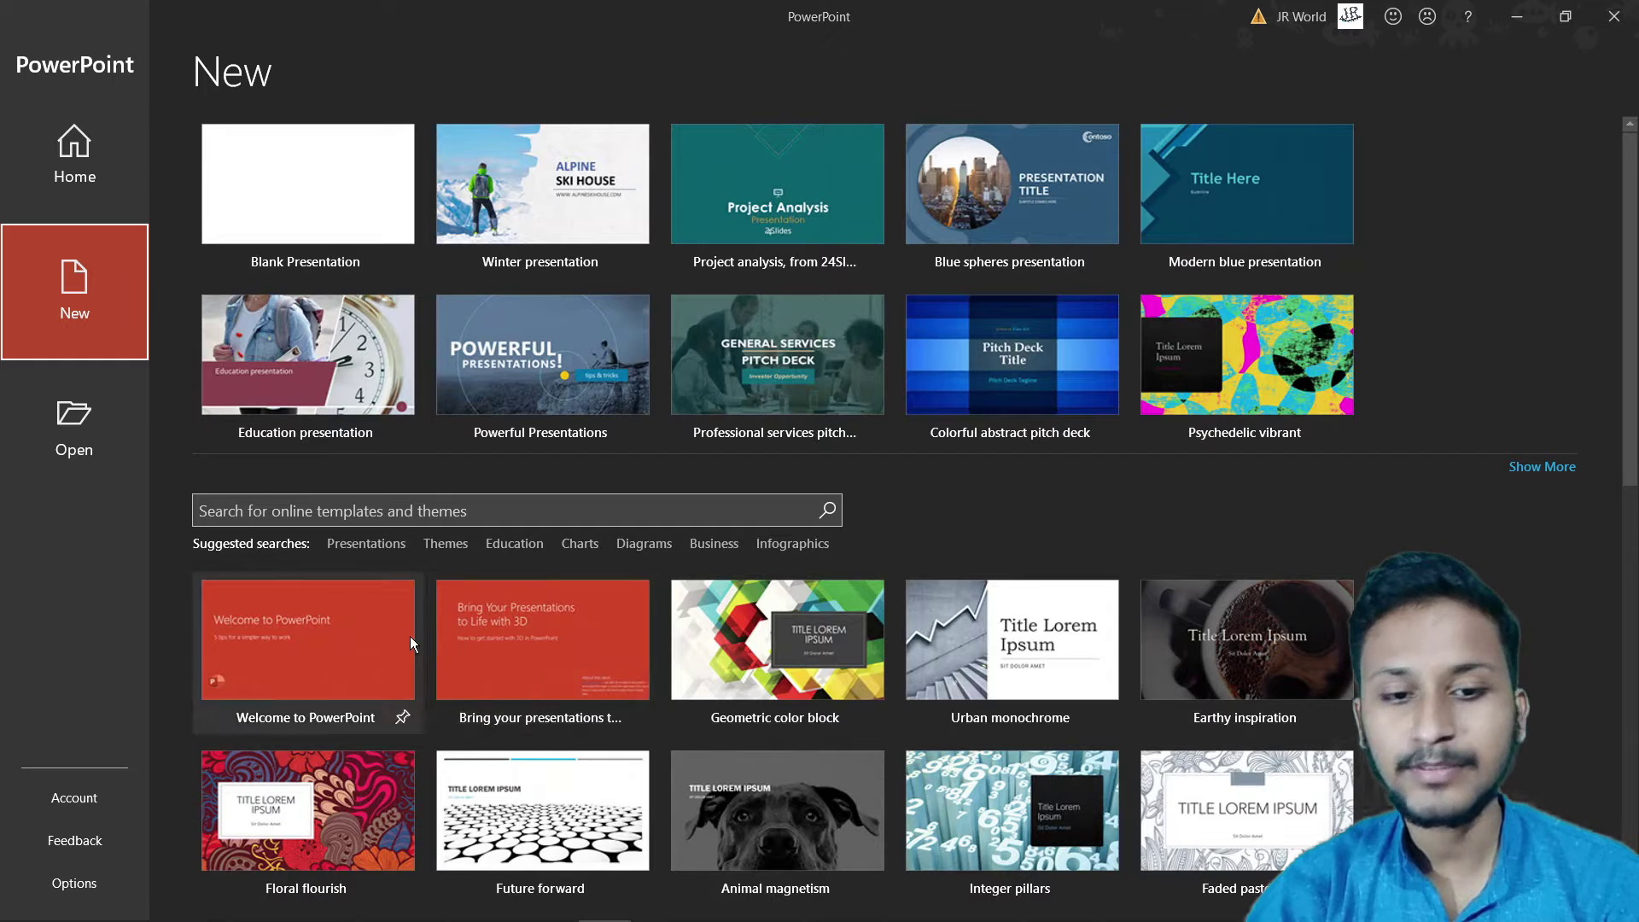
pyautogui.scroll(-5, 623, 601)
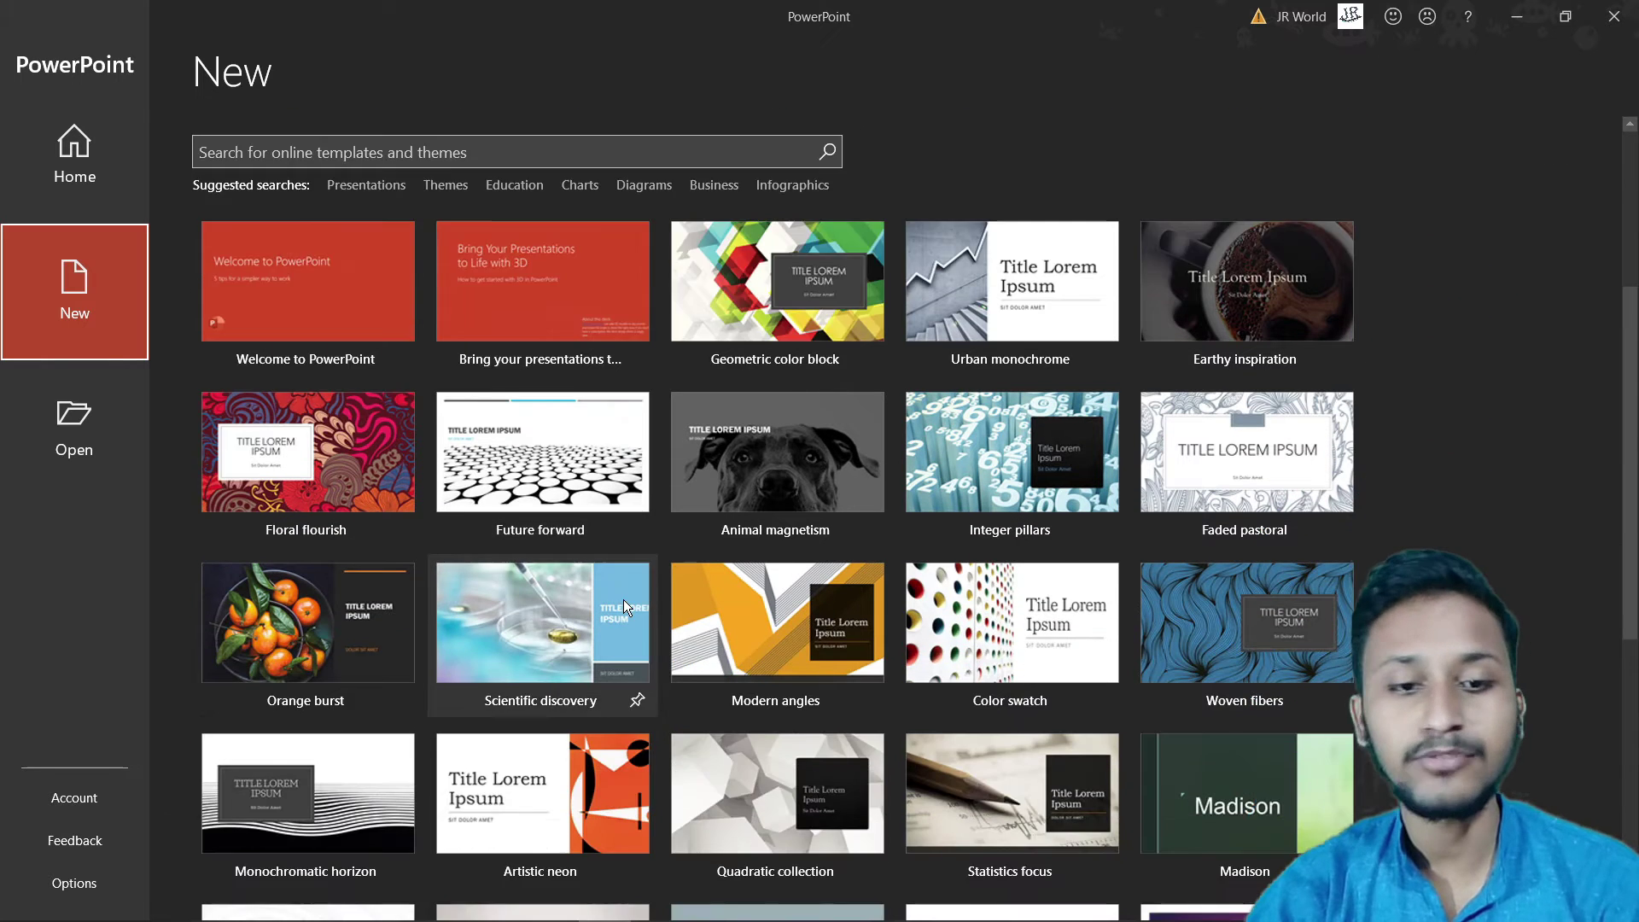
pyautogui.scroll(5, 623, 599)
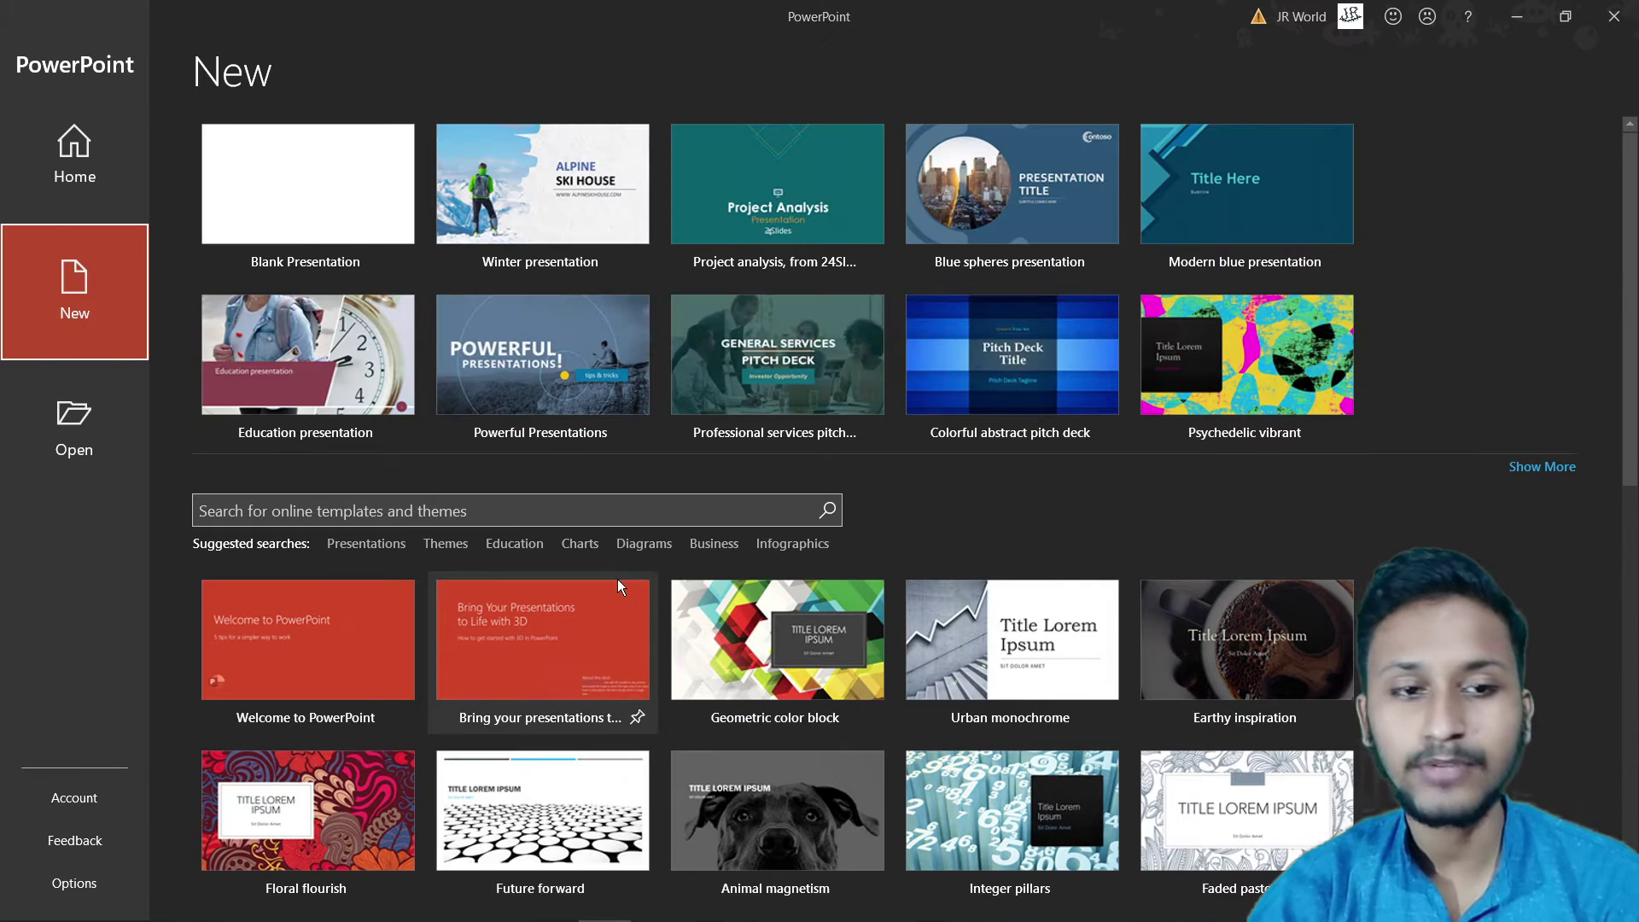
pyautogui.click(262, 201)
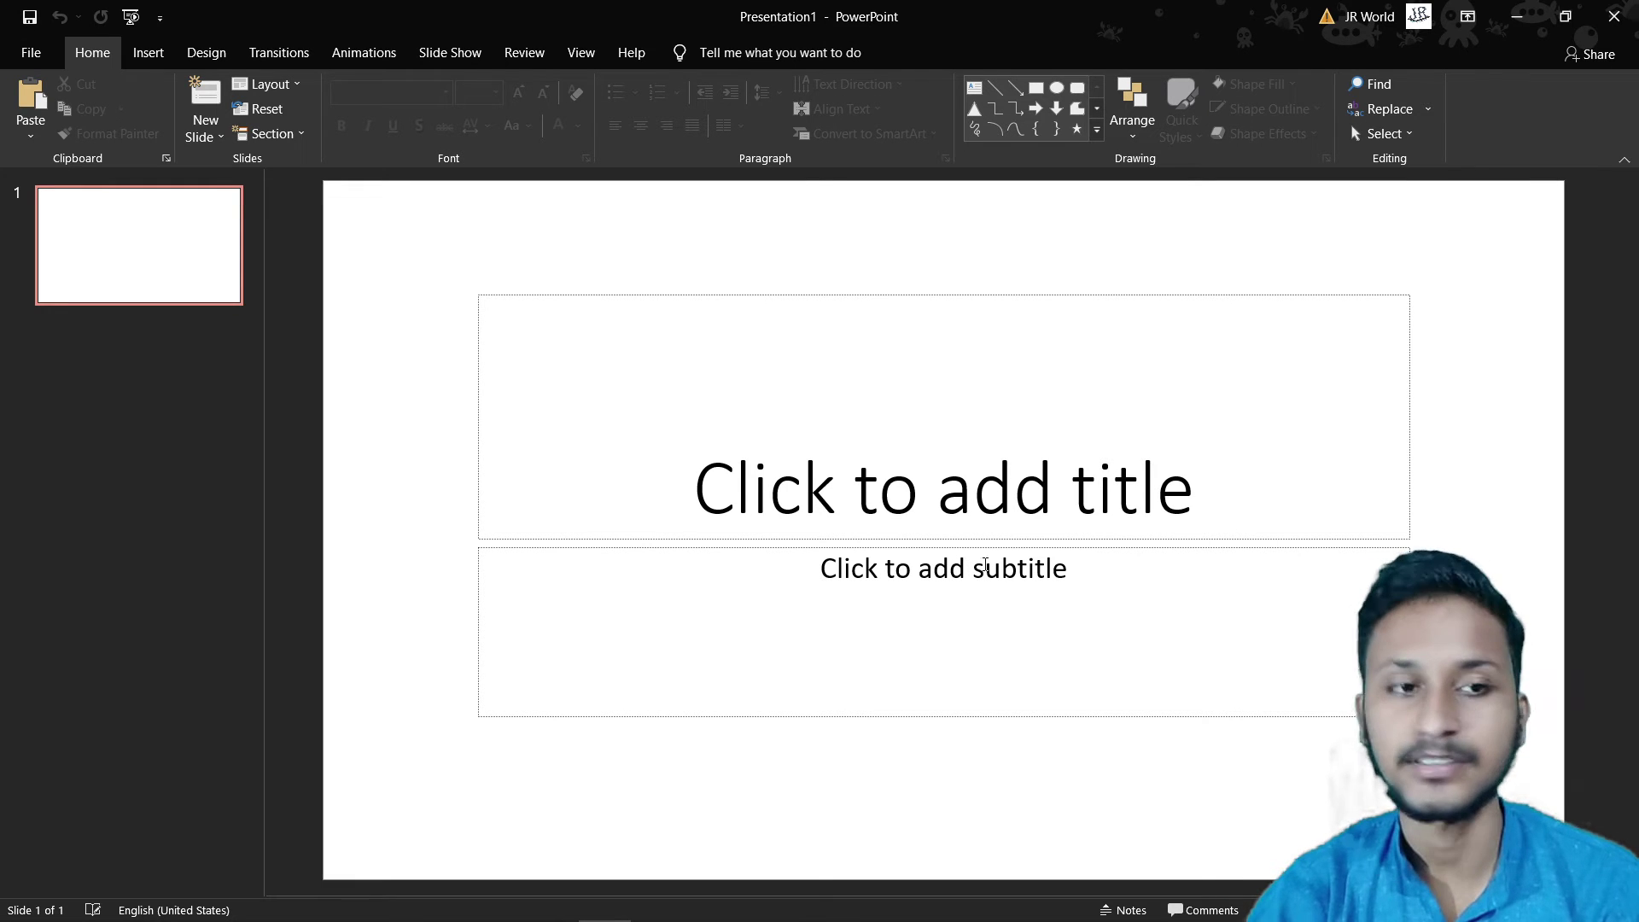
pyautogui.click(57, 61)
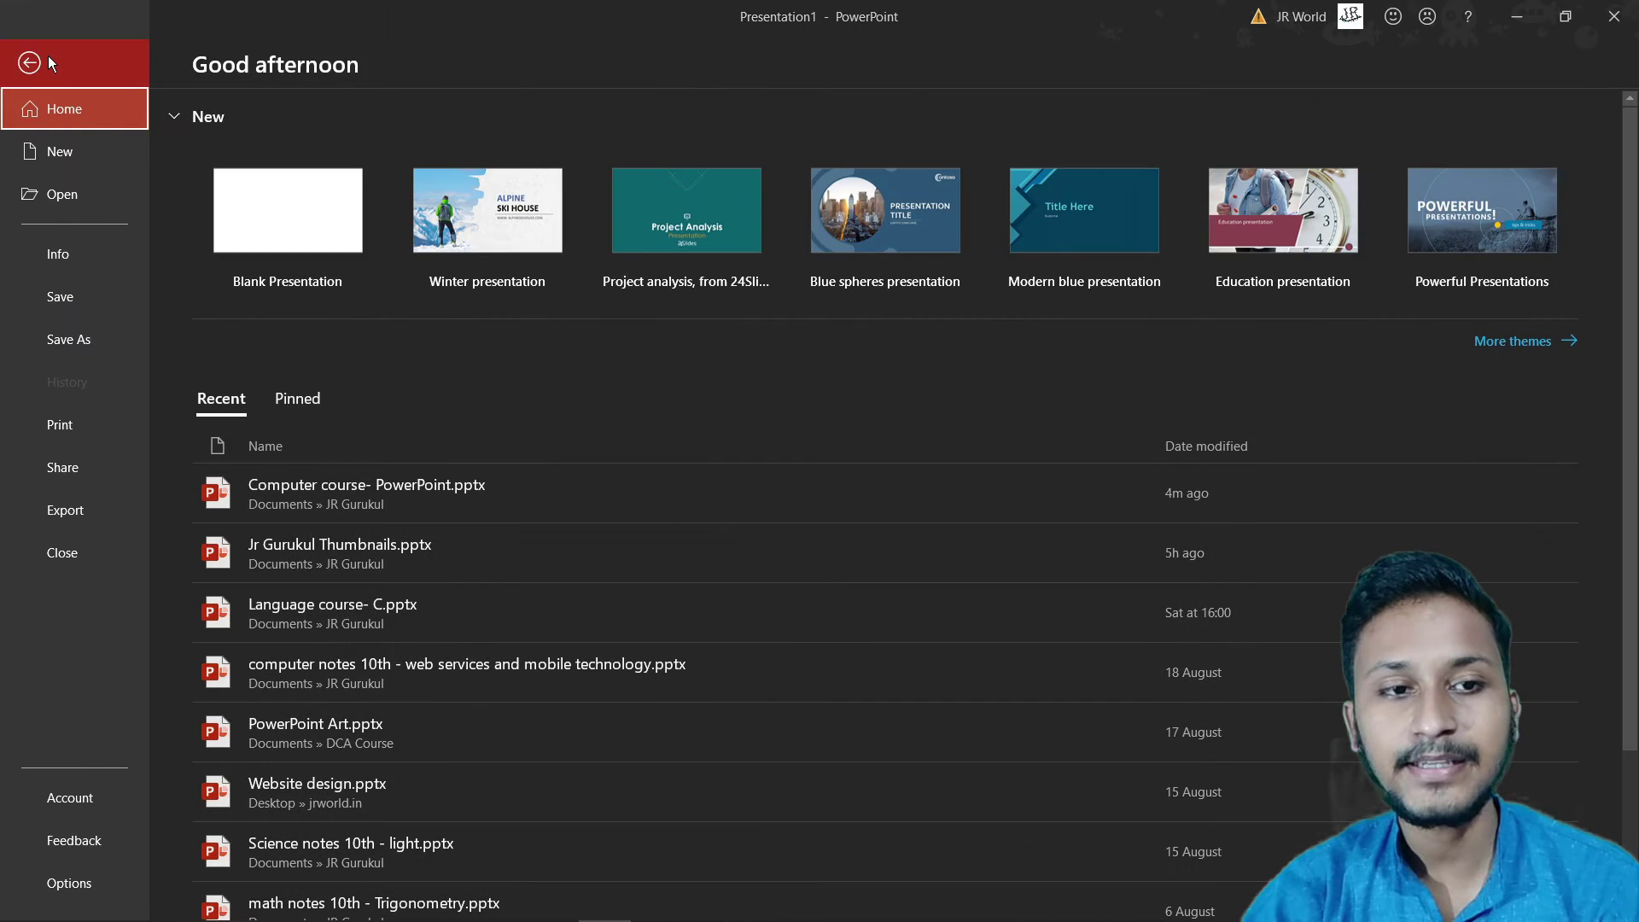
pyautogui.click(49, 58)
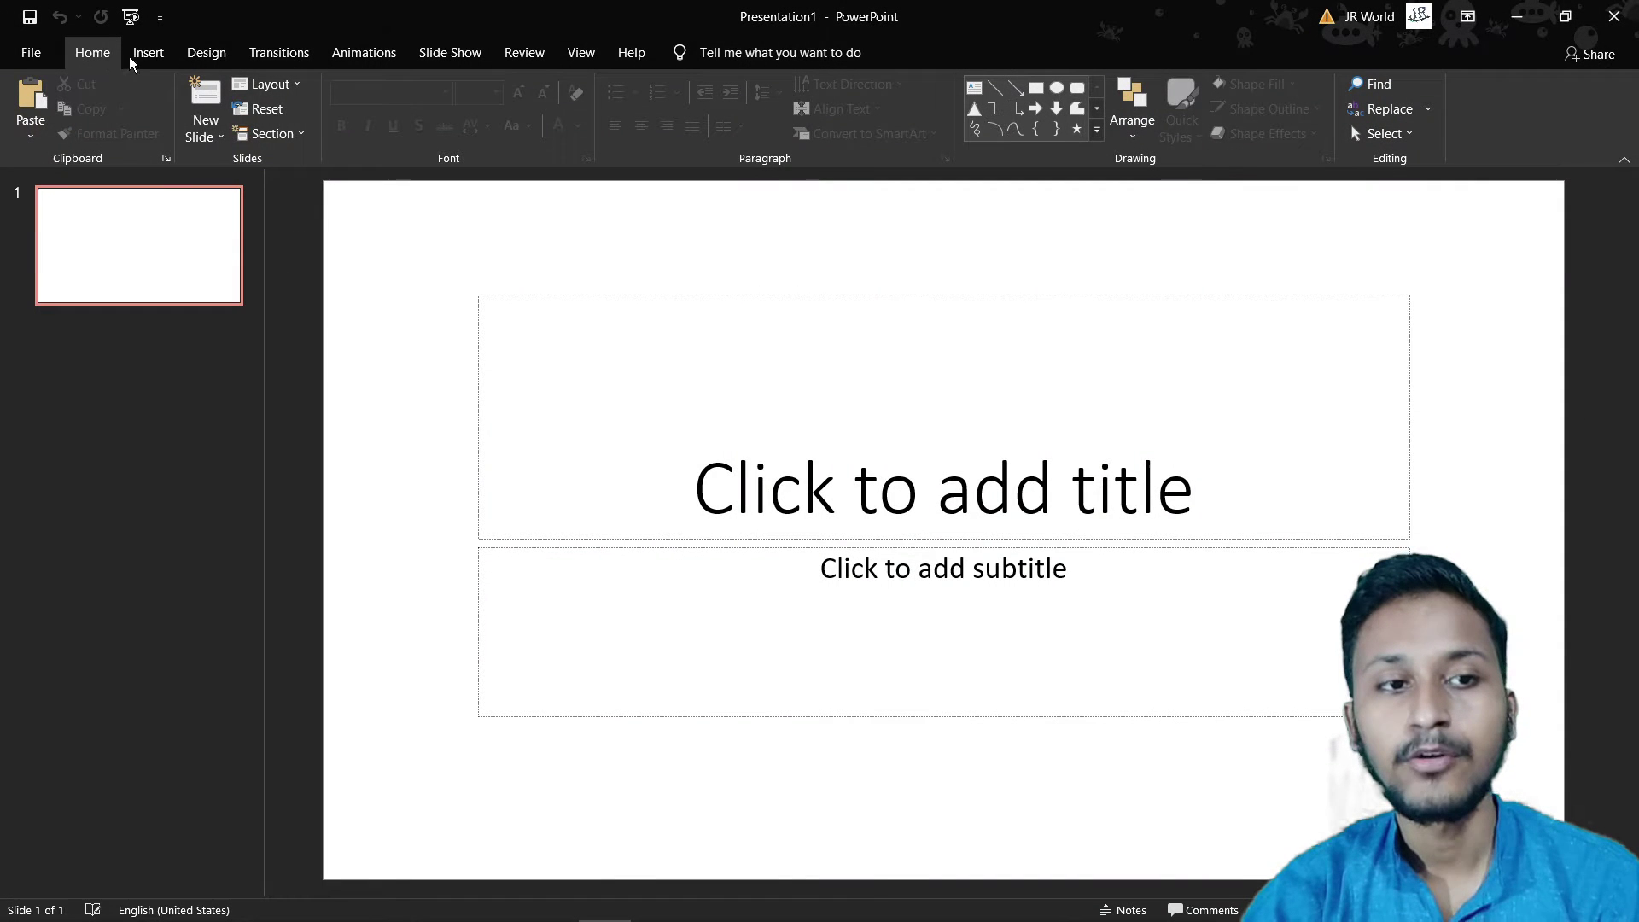
pyautogui.click(185, 55)
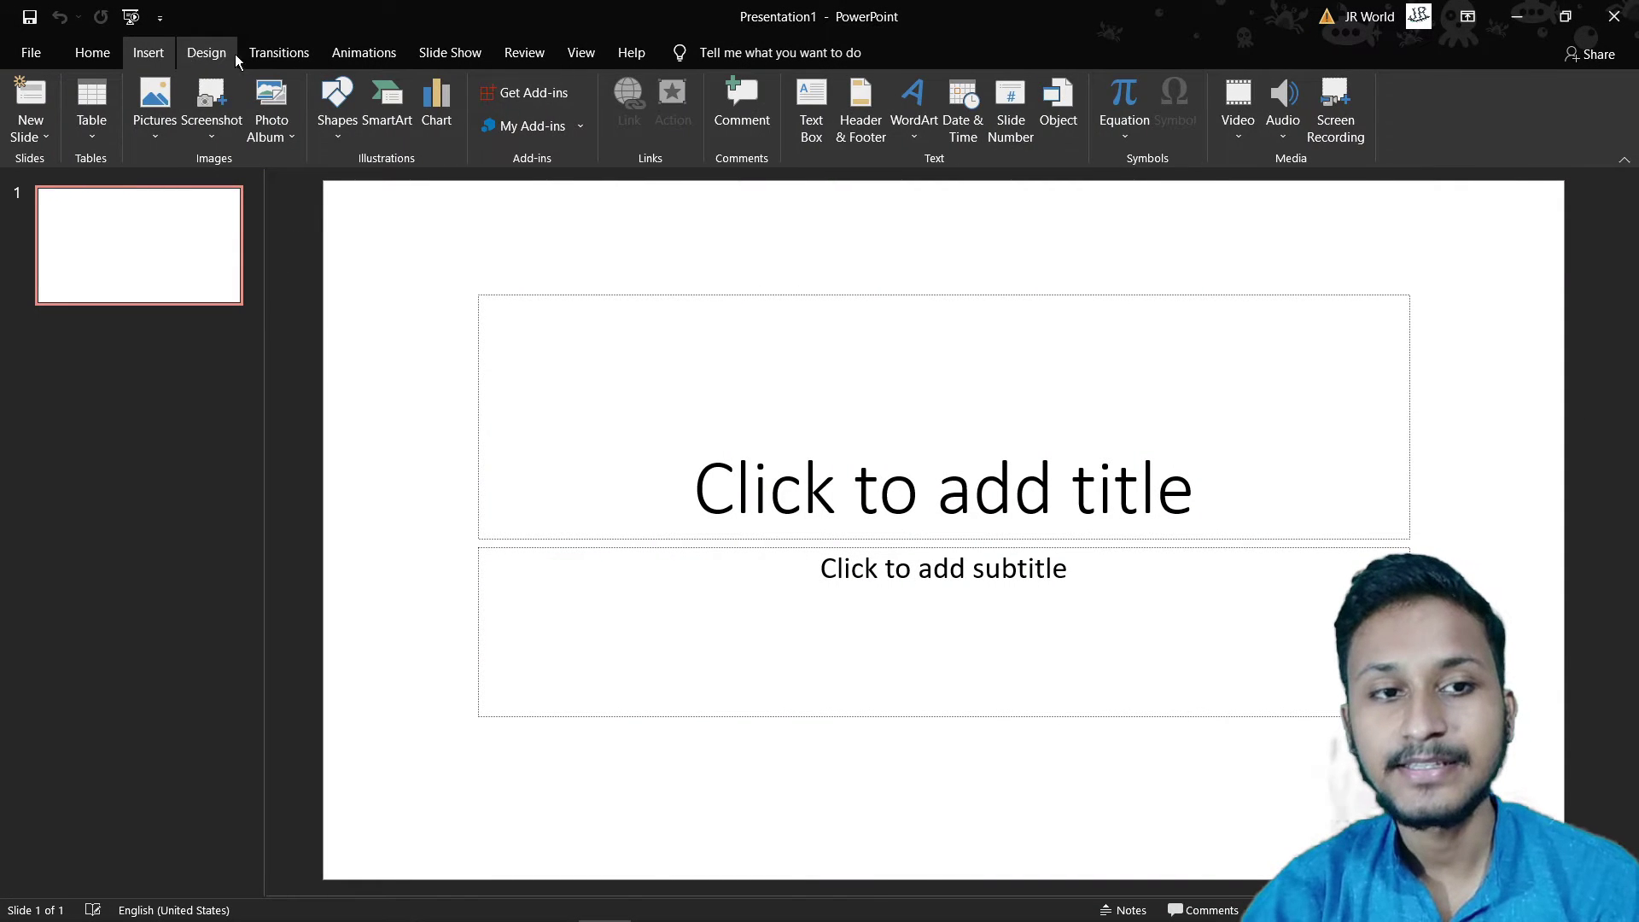
pyautogui.click(234, 54)
pyautogui.click(282, 53)
pyautogui.click(376, 55)
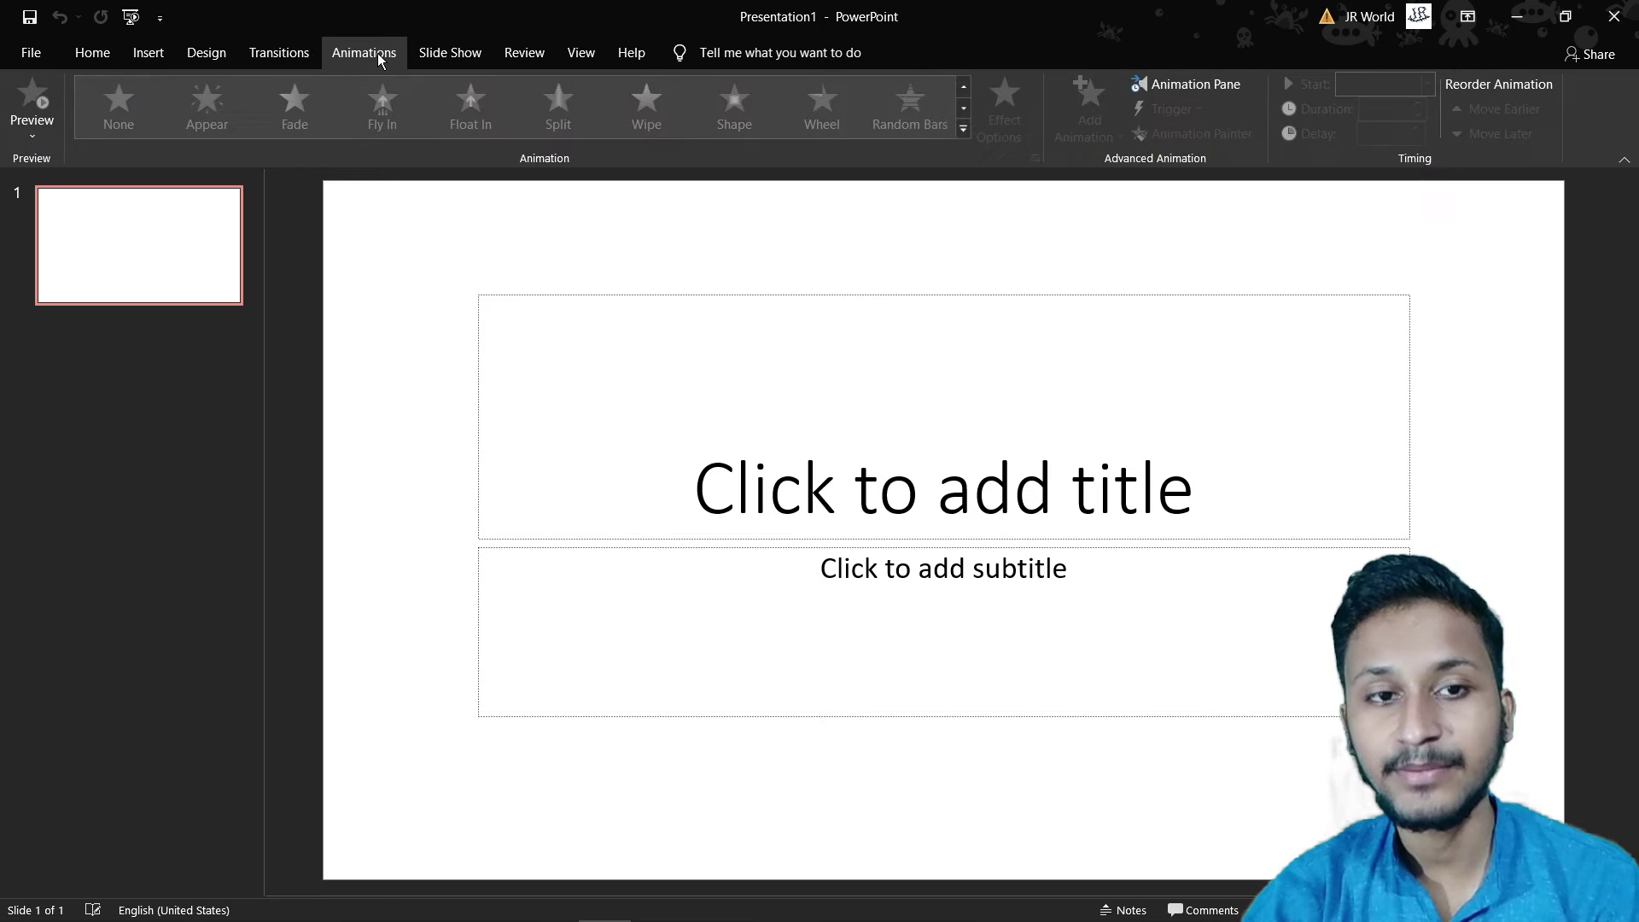
pyautogui.click(440, 53)
pyautogui.click(524, 53)
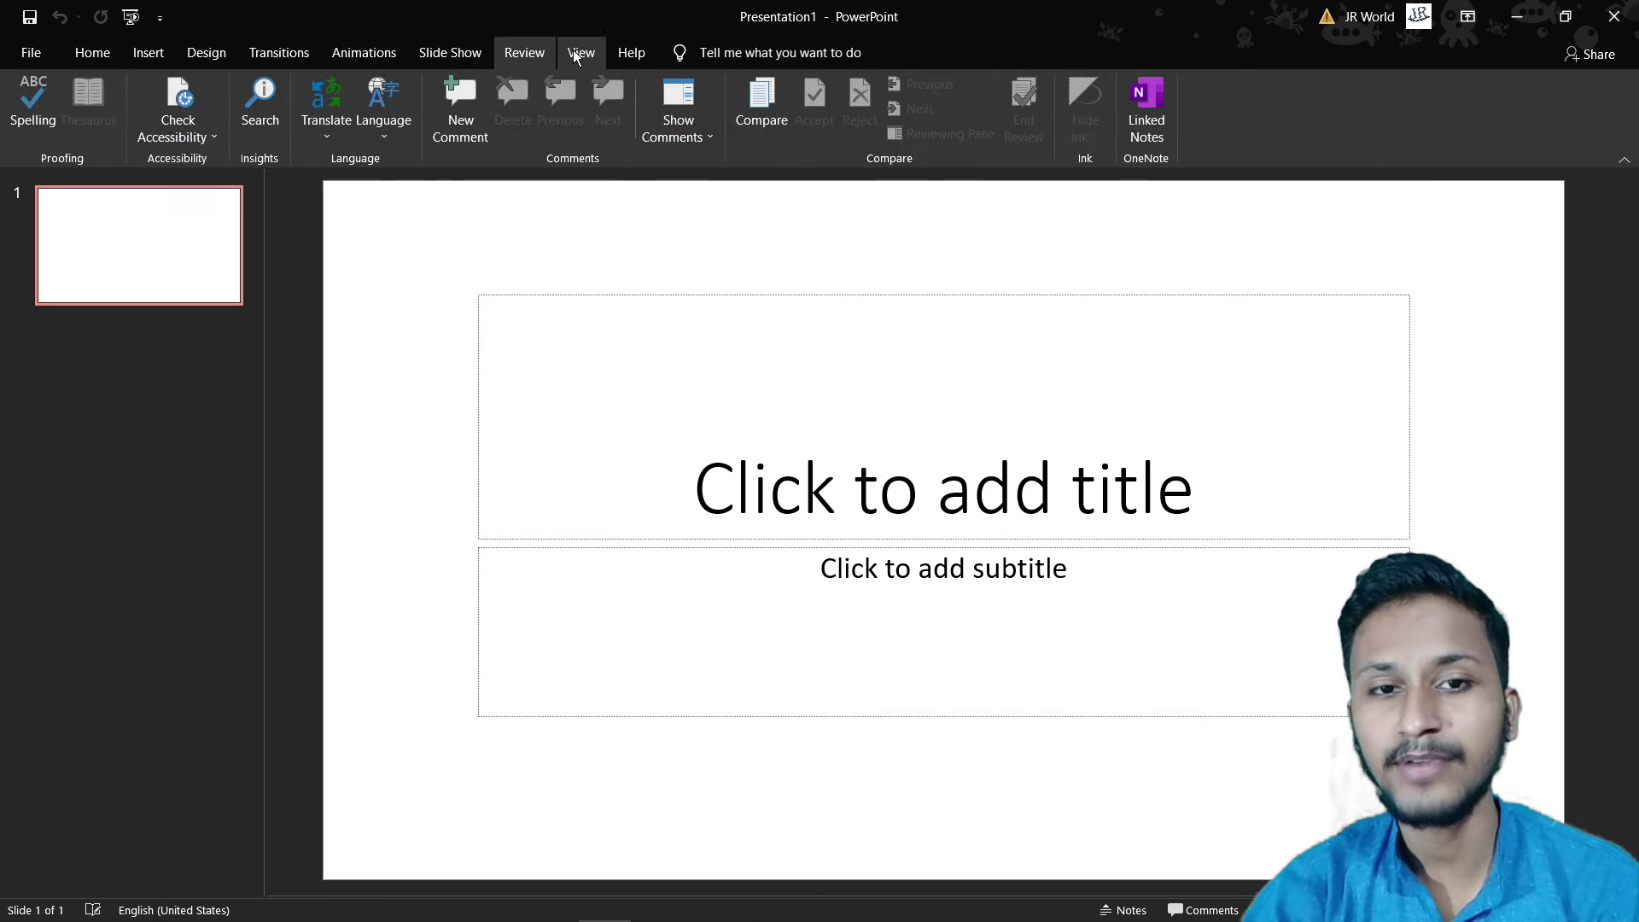
pyautogui.click(573, 53)
pyautogui.click(630, 56)
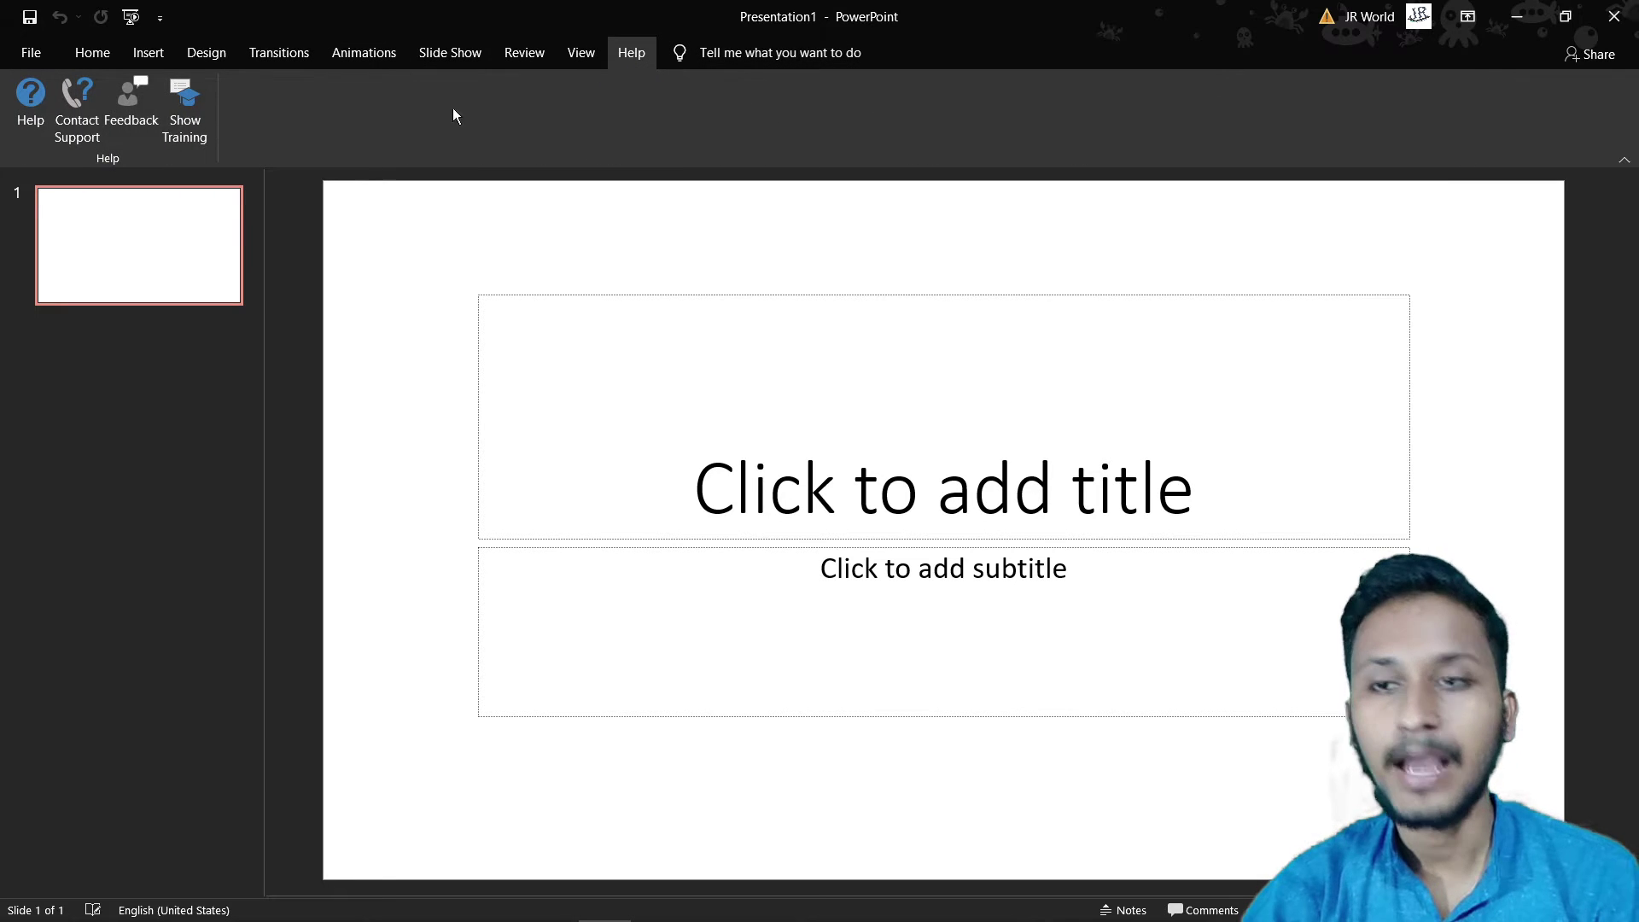
pyautogui.click(104, 52)
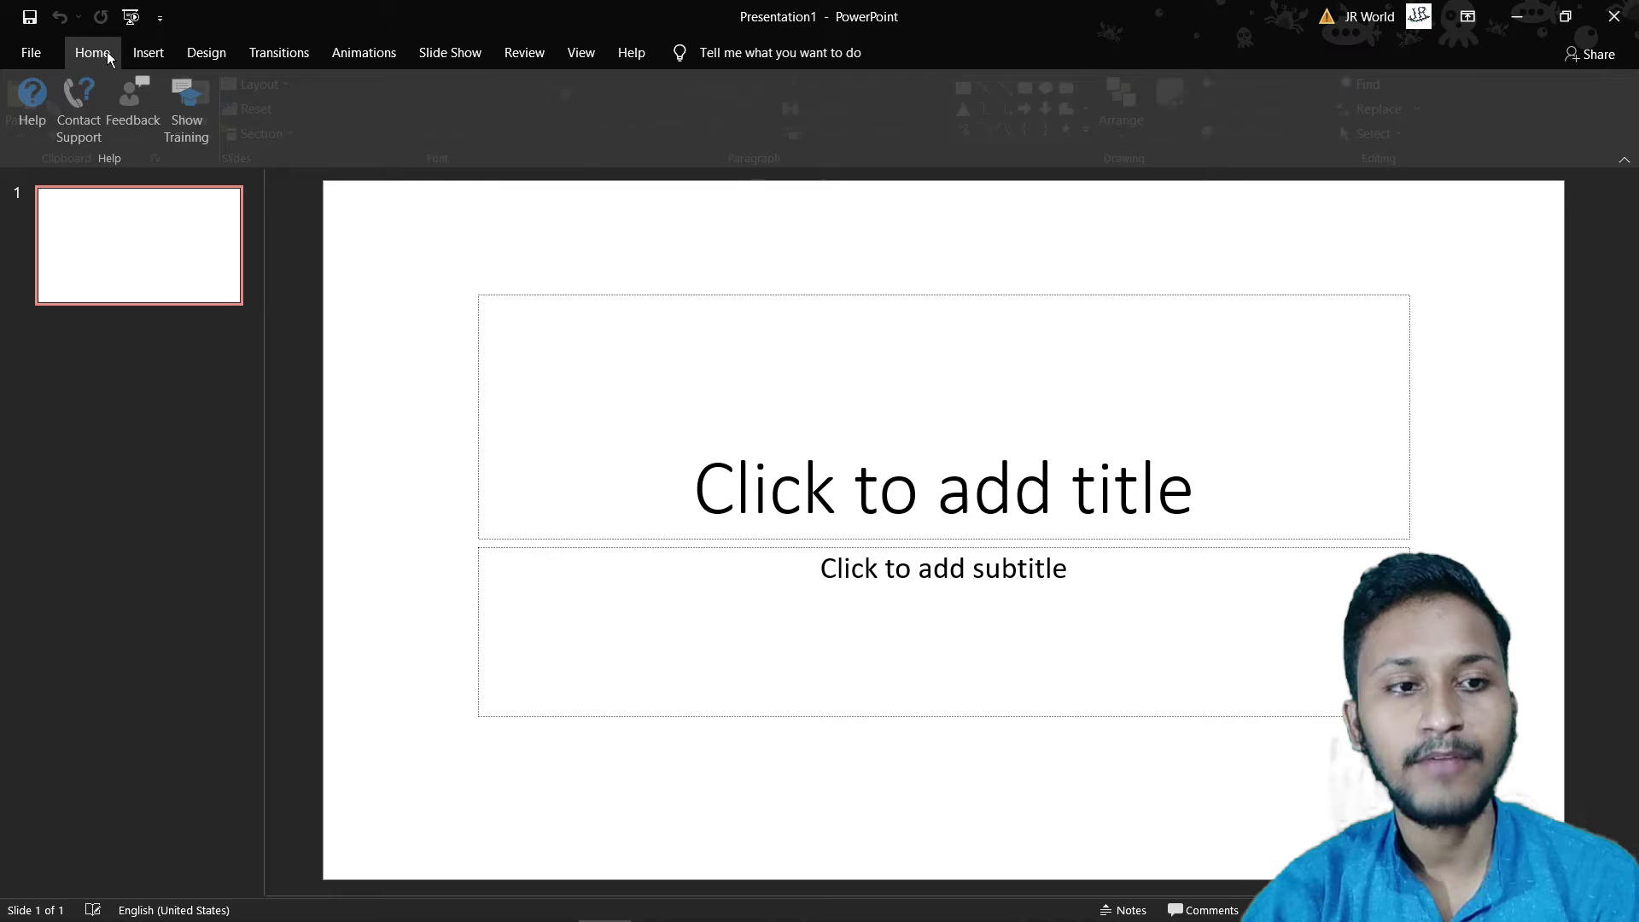
pyautogui.click(38, 54)
pyautogui.click(53, 52)
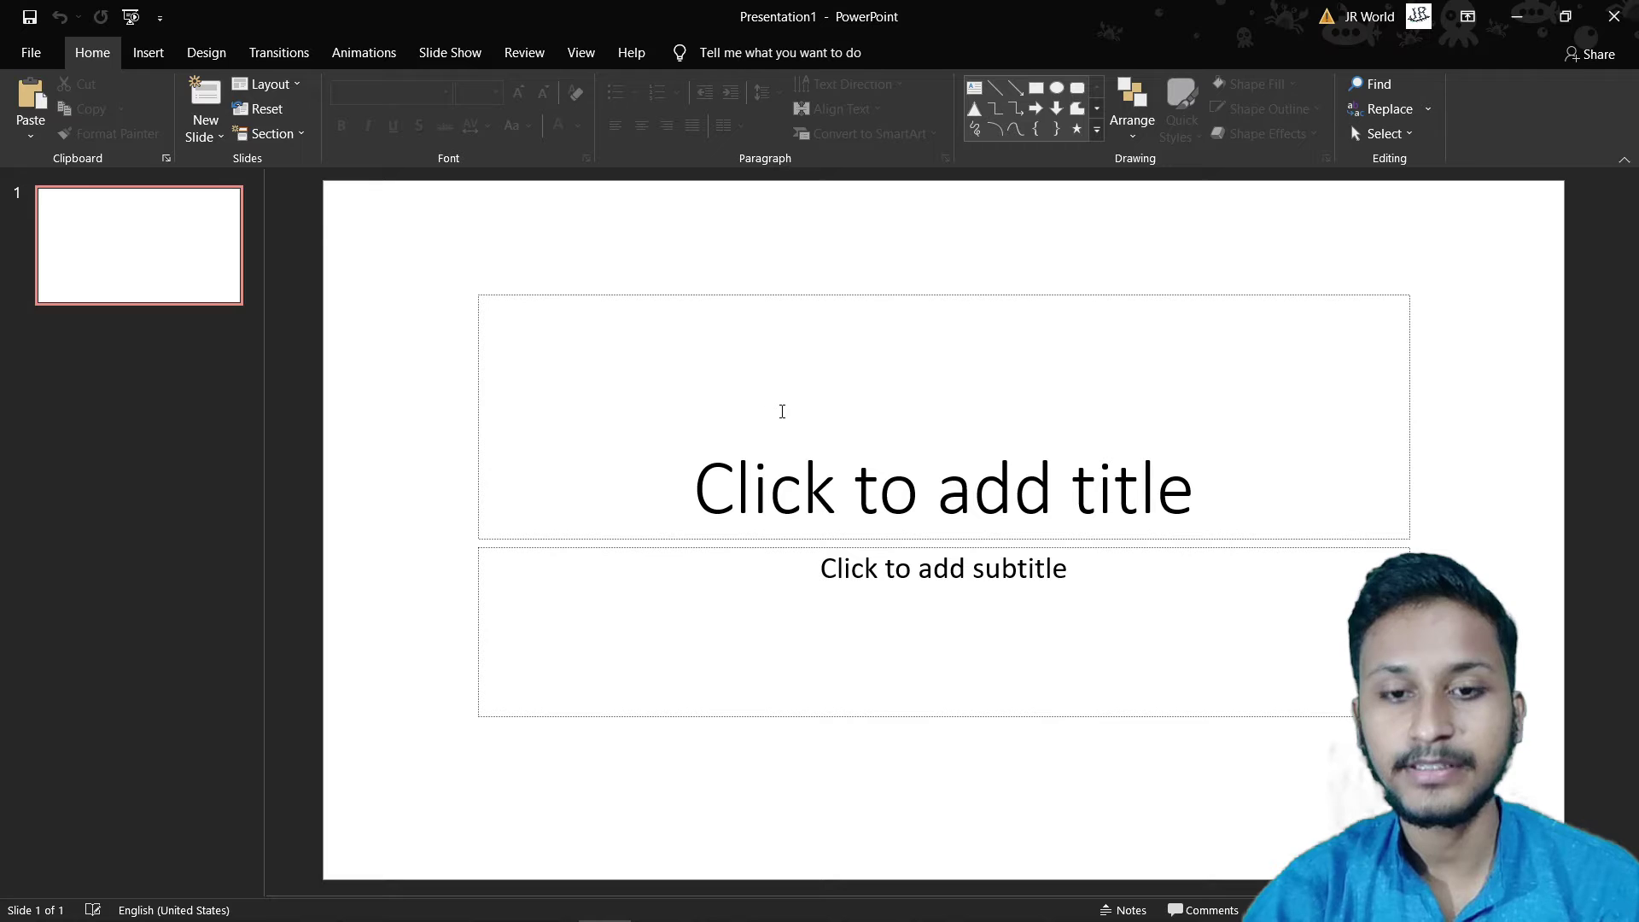
# Step: Close Presentation1 via File > Close and show the File Home page
pyautogui.click(42, 53)
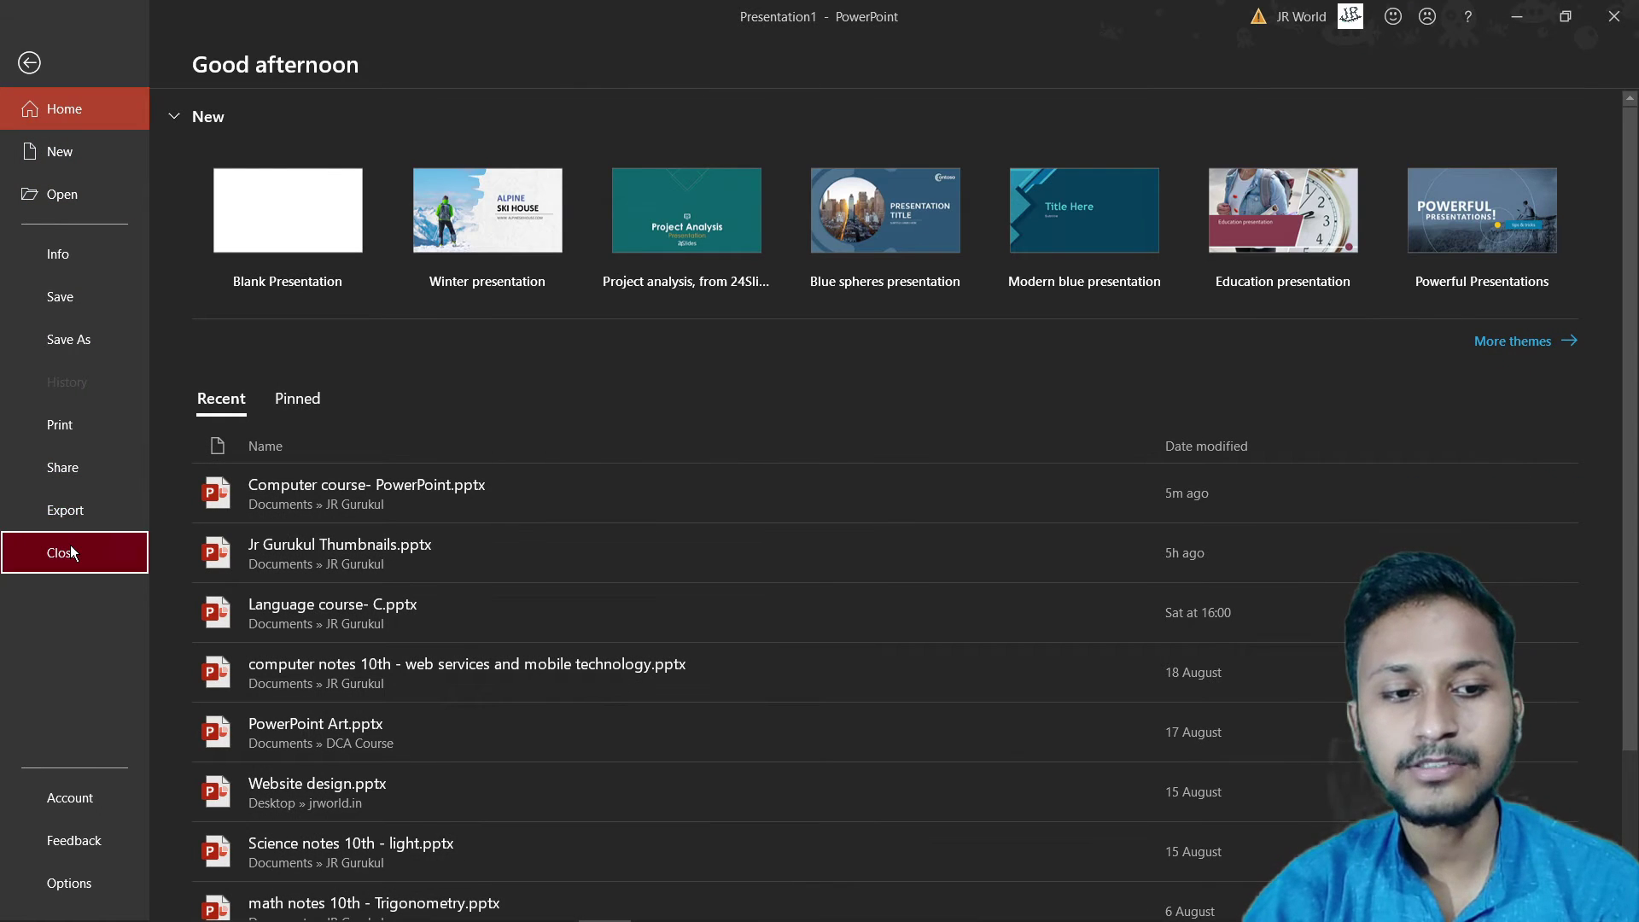
pyautogui.click(73, 552)
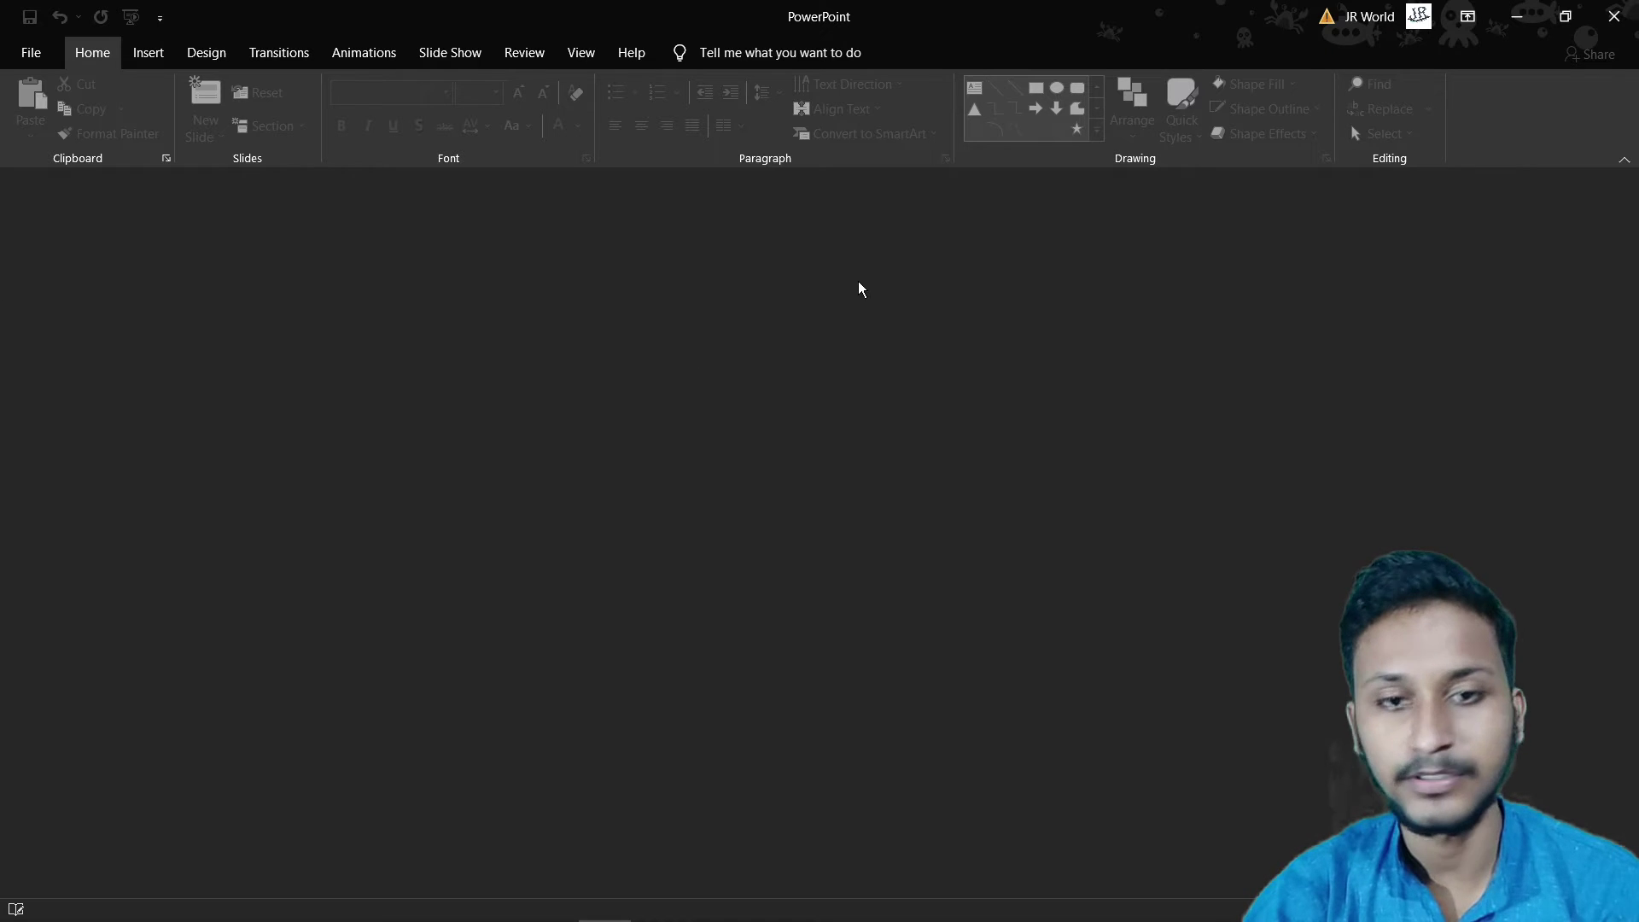
pyautogui.click(18, 43)
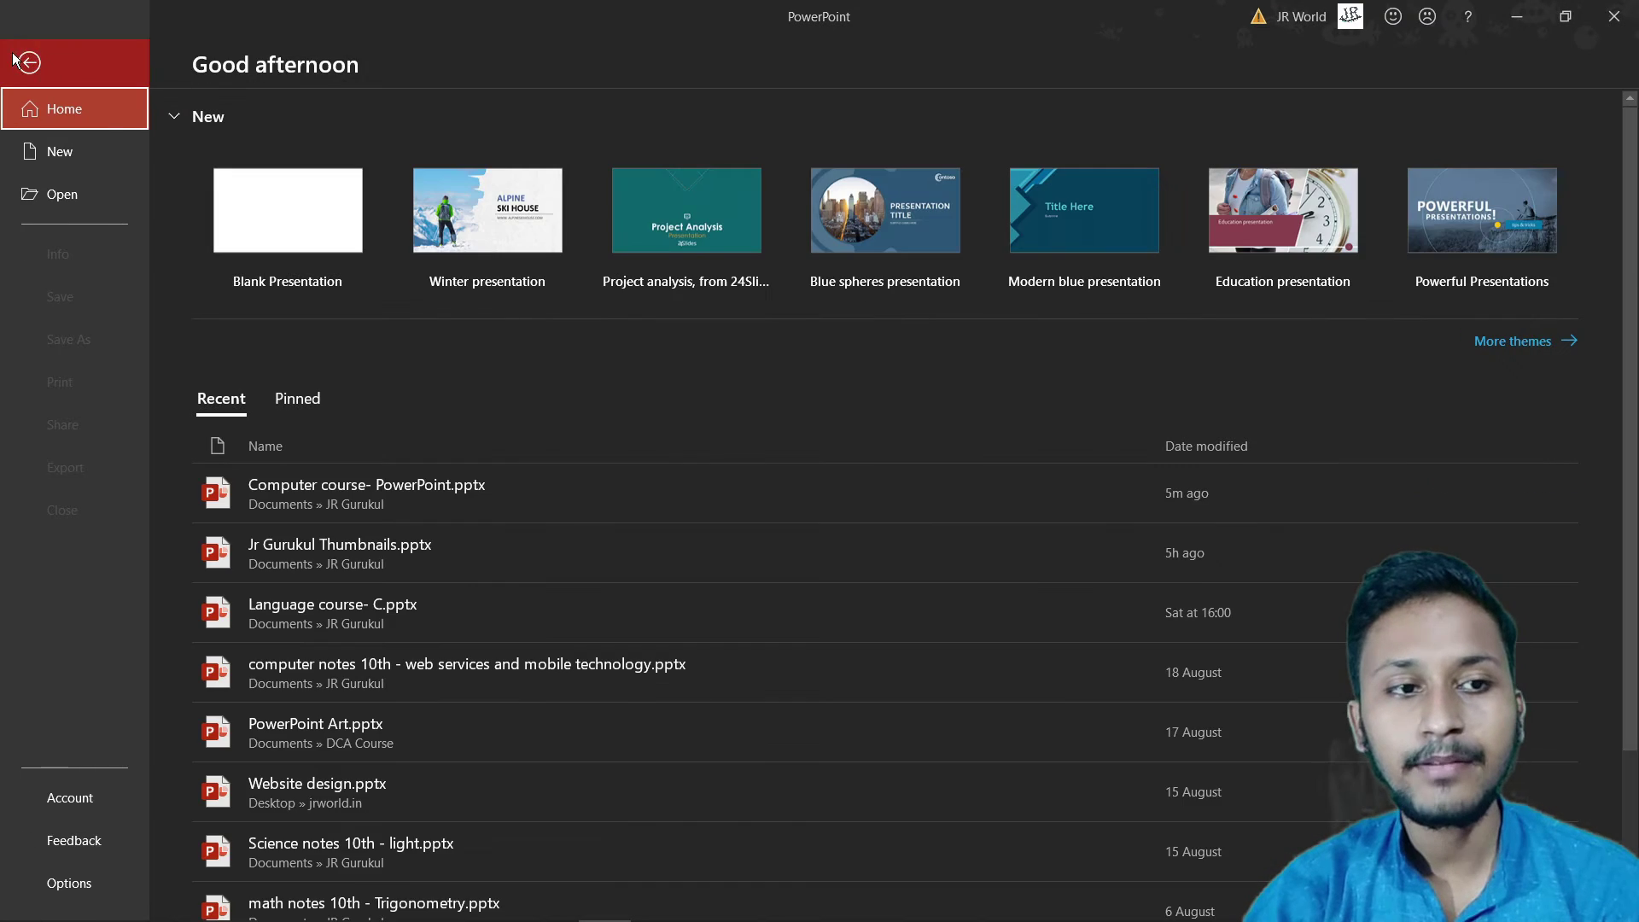
pyautogui.press('Escape')
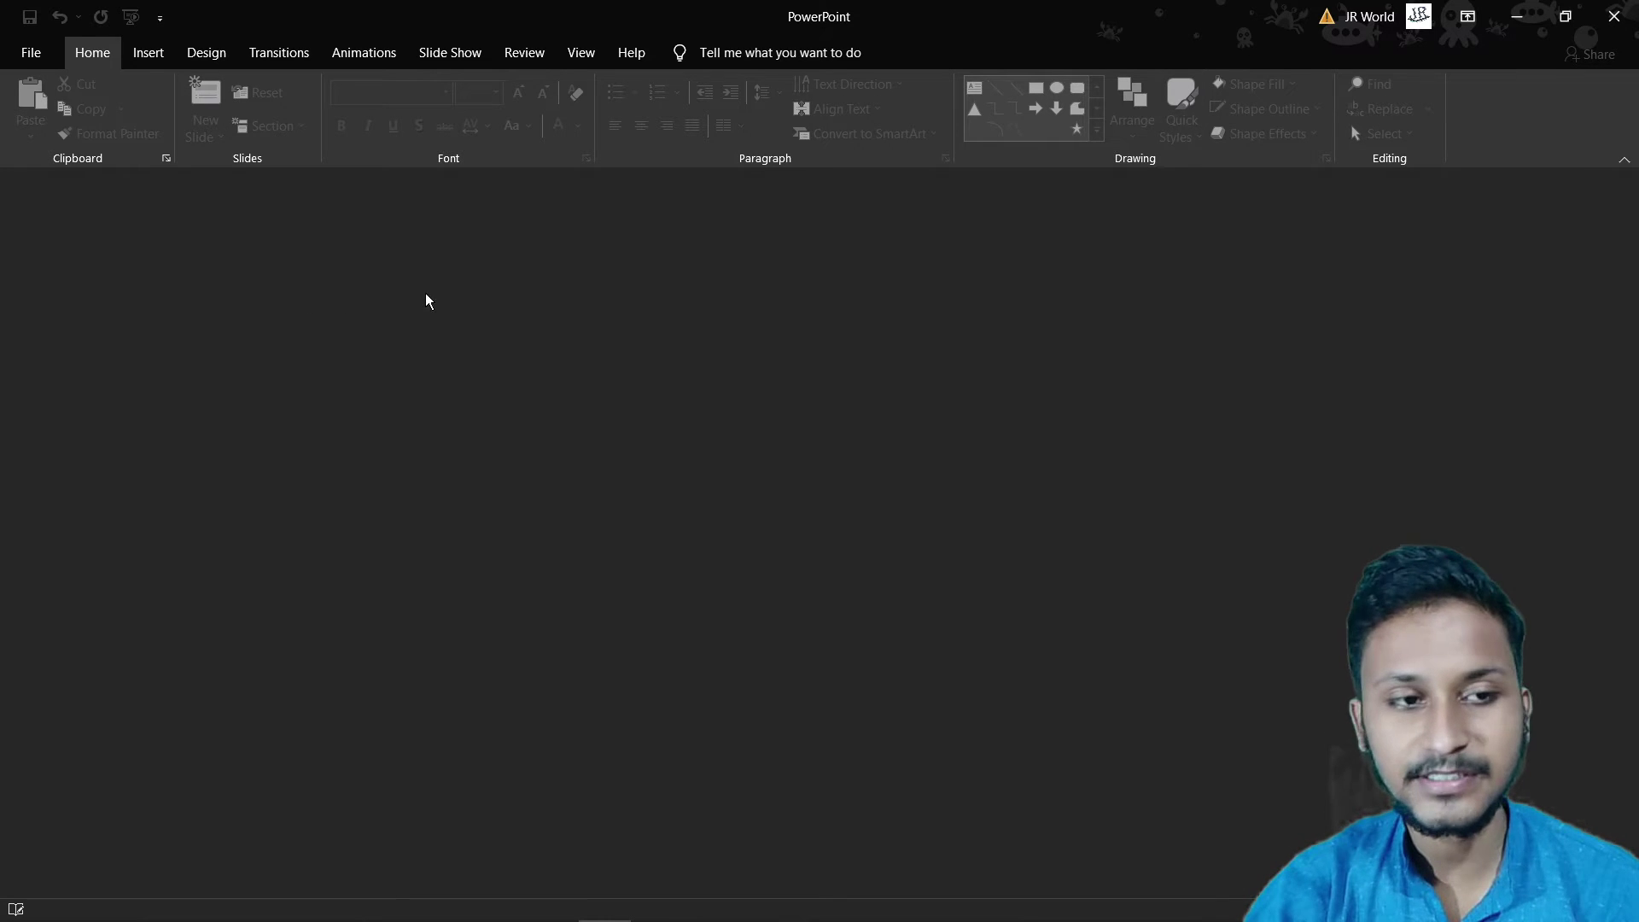
pyautogui.click(50, 51)
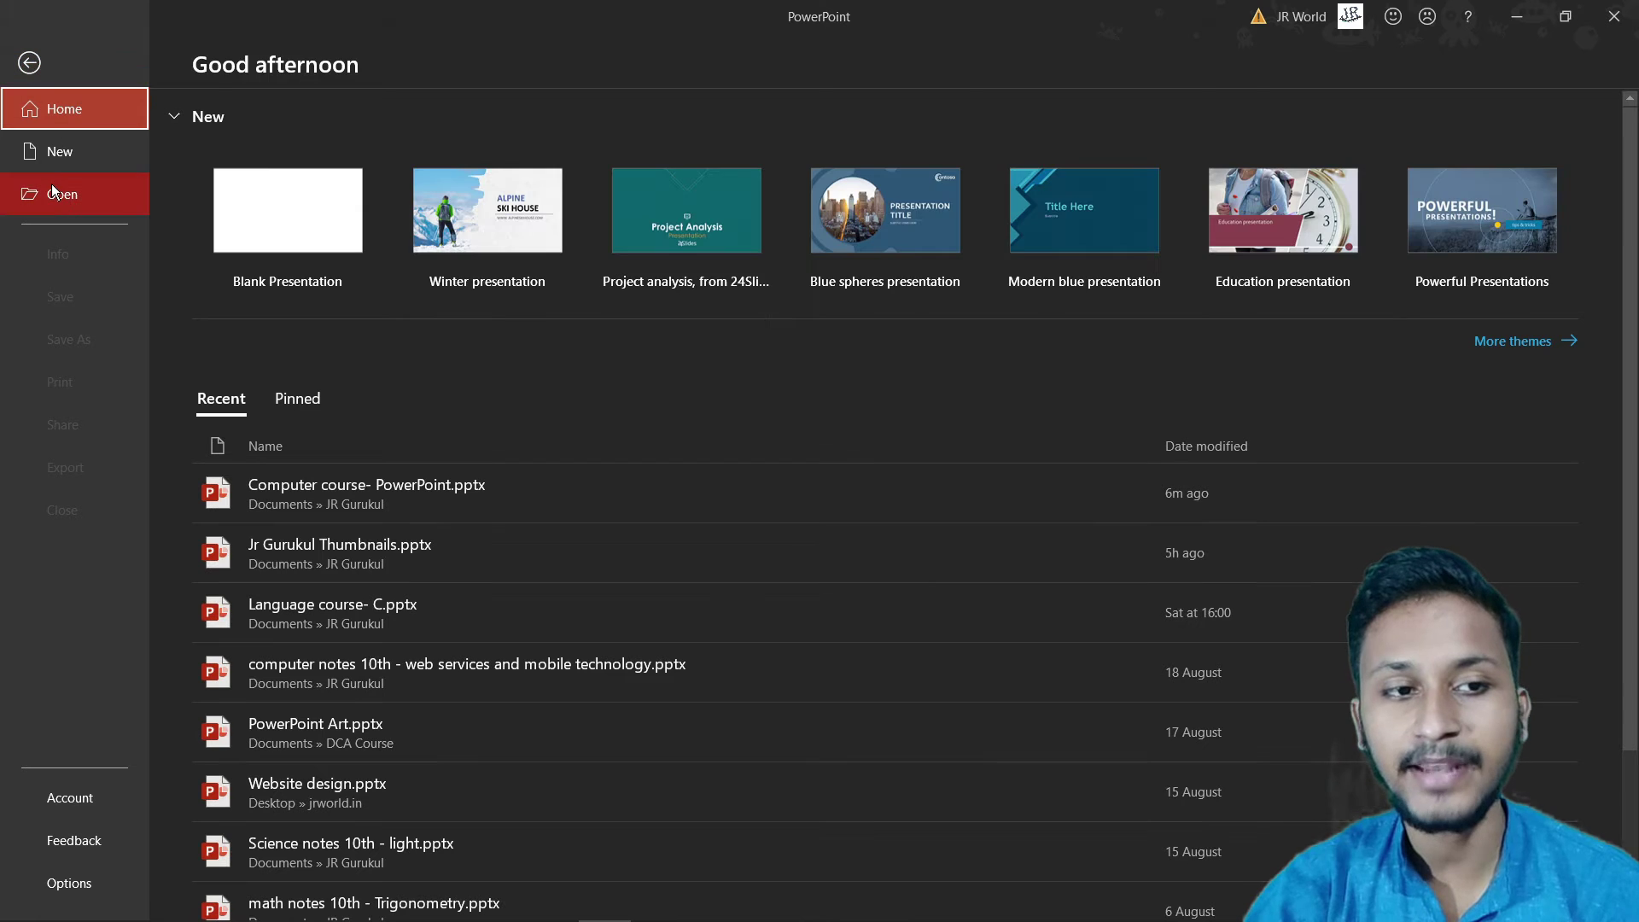
# Step: Create a Blank Presentation from the New page
pyautogui.click(60, 158)
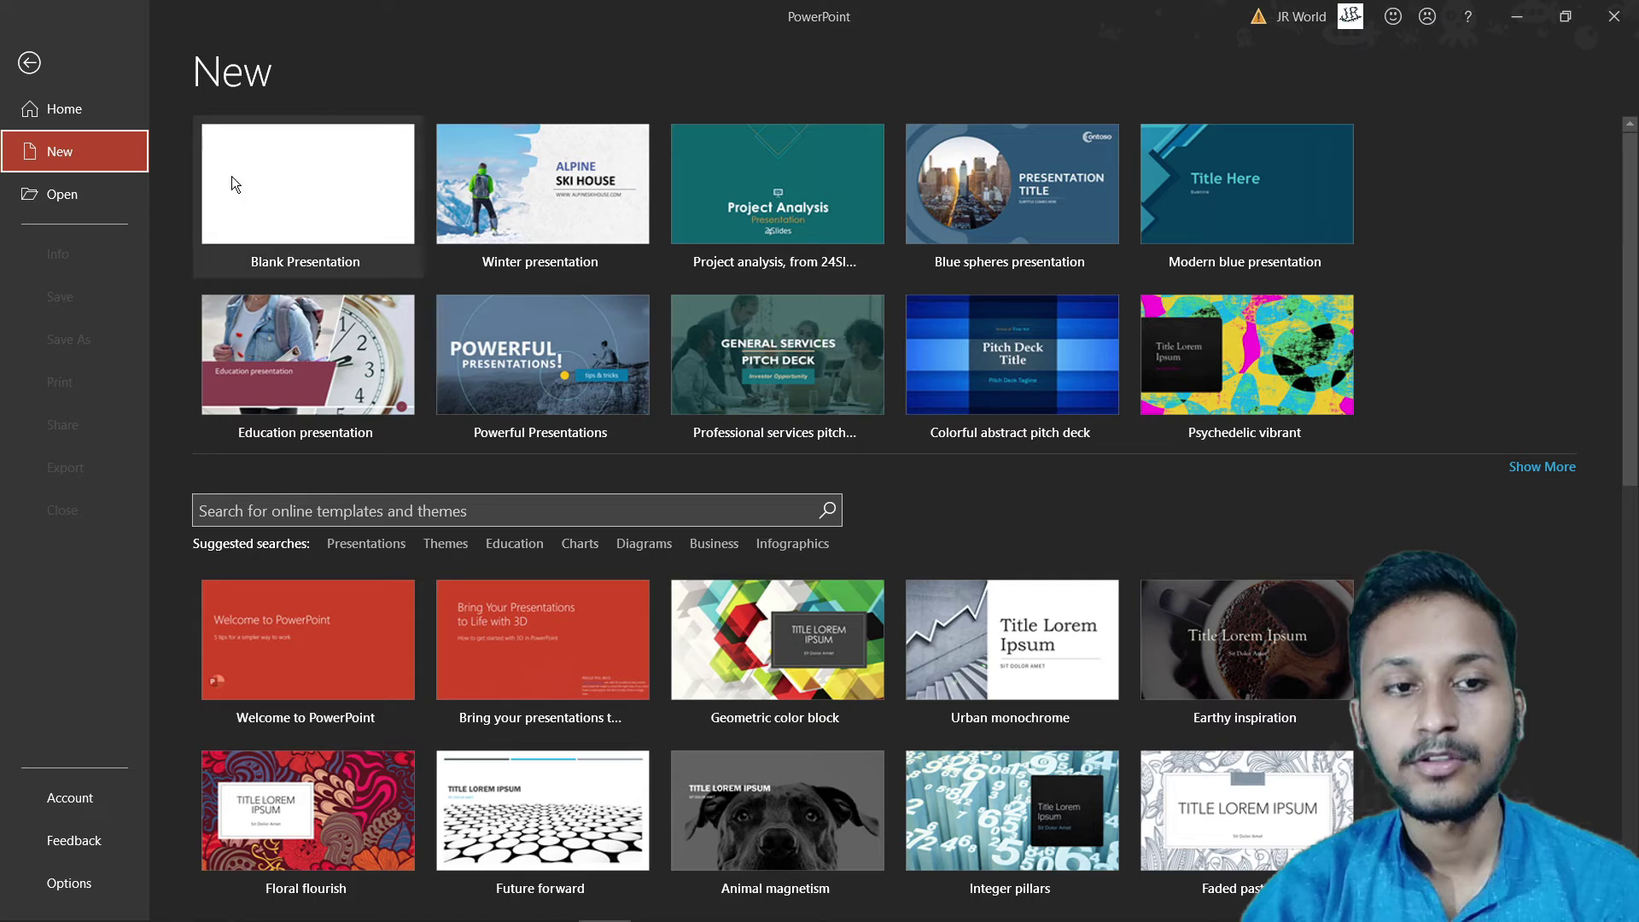
pyautogui.click(274, 167)
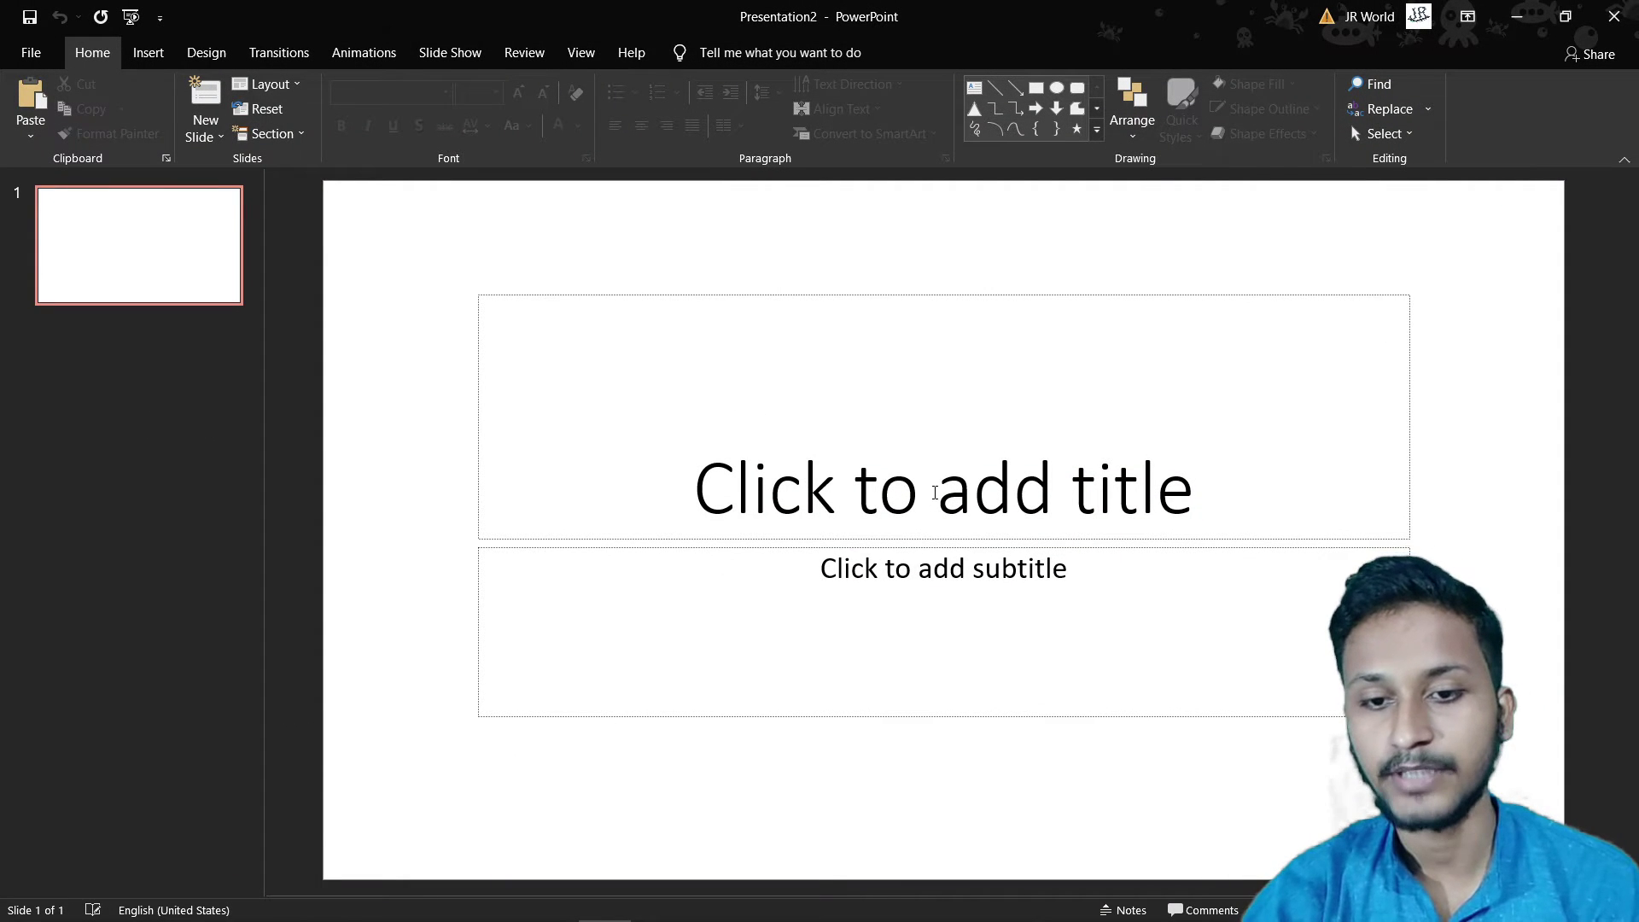
# Step: Type the title 'JR Gurukul' into the title placeholder
pyautogui.click(935, 492)
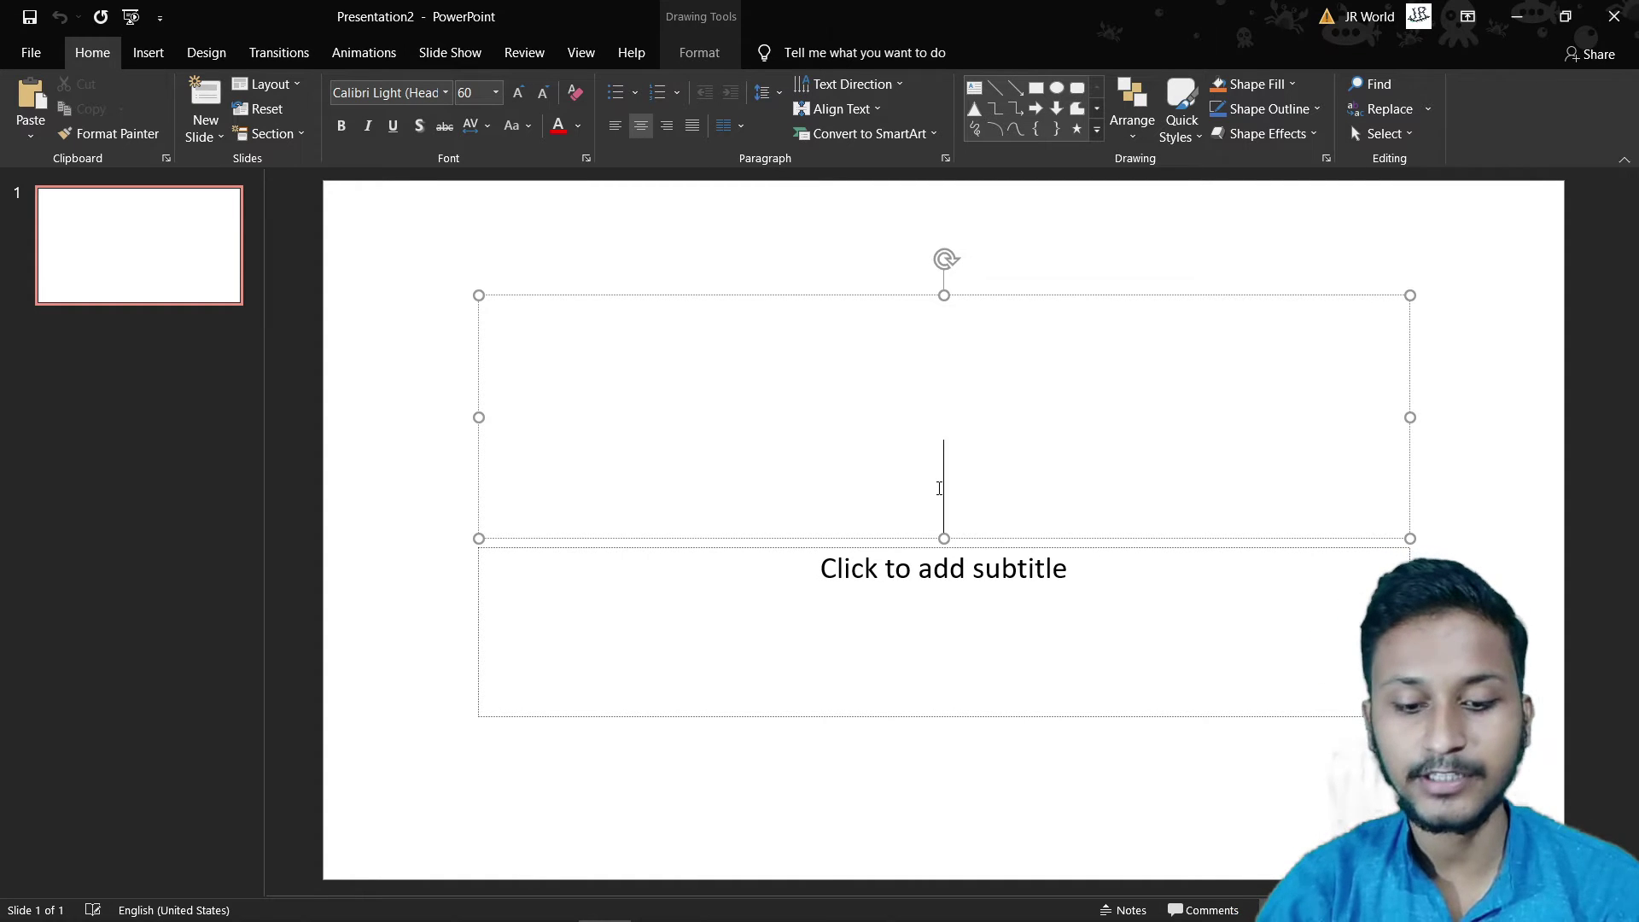
pyautogui.write('JR ')
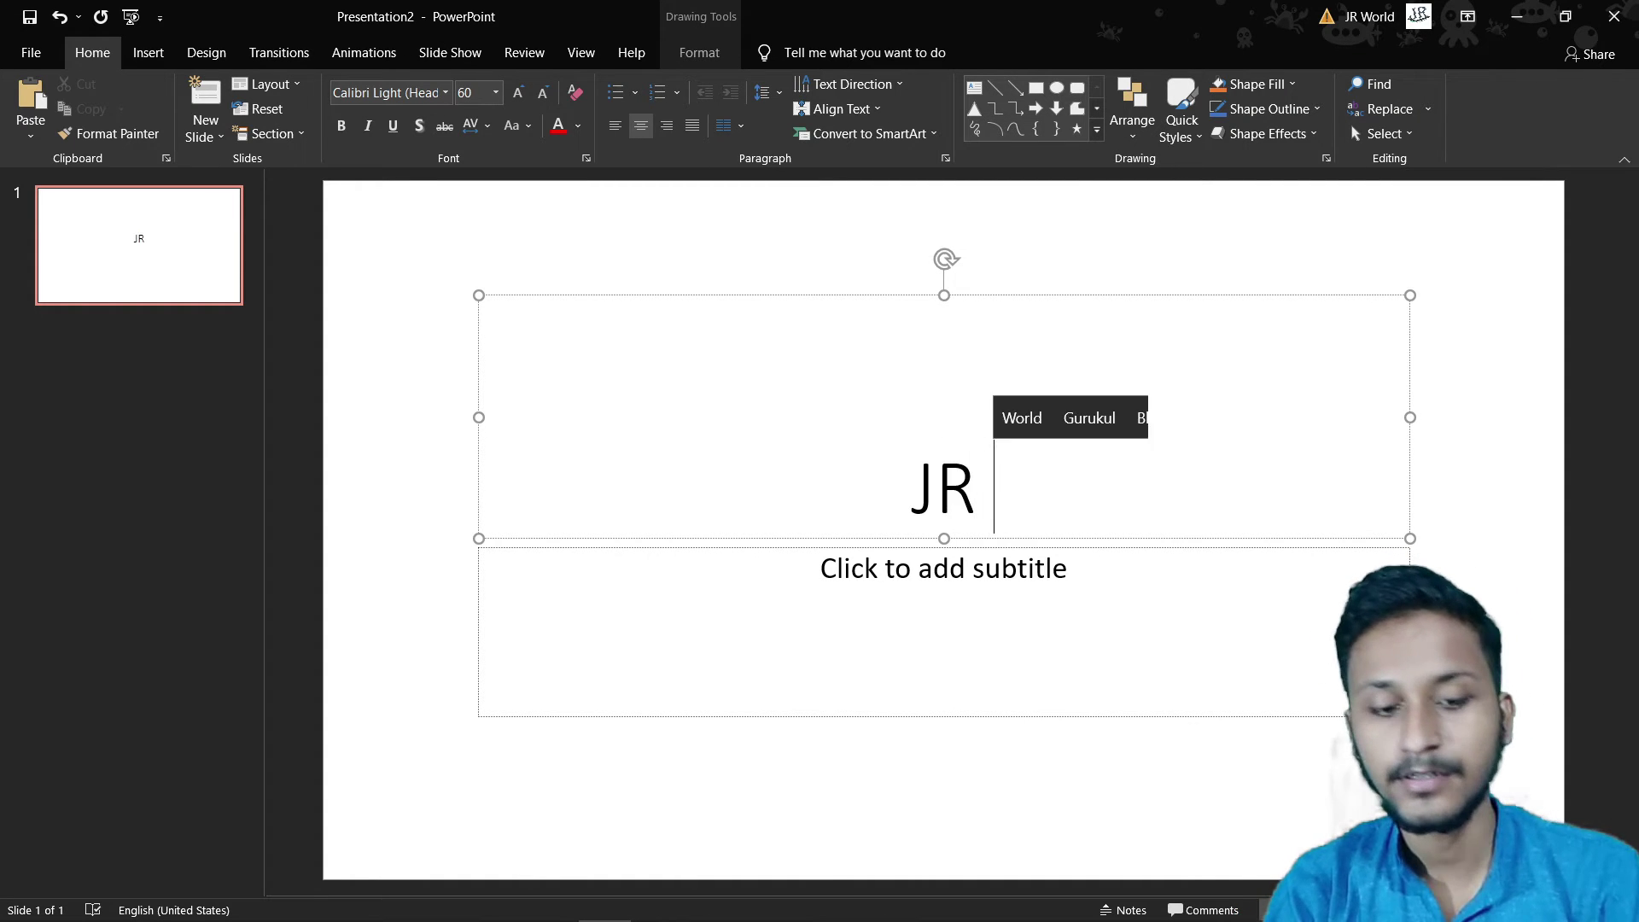
pyautogui.write('Gur')
pyautogui.press('Up')
pyautogui.press('Return')
pyautogui.press('BackSpace')
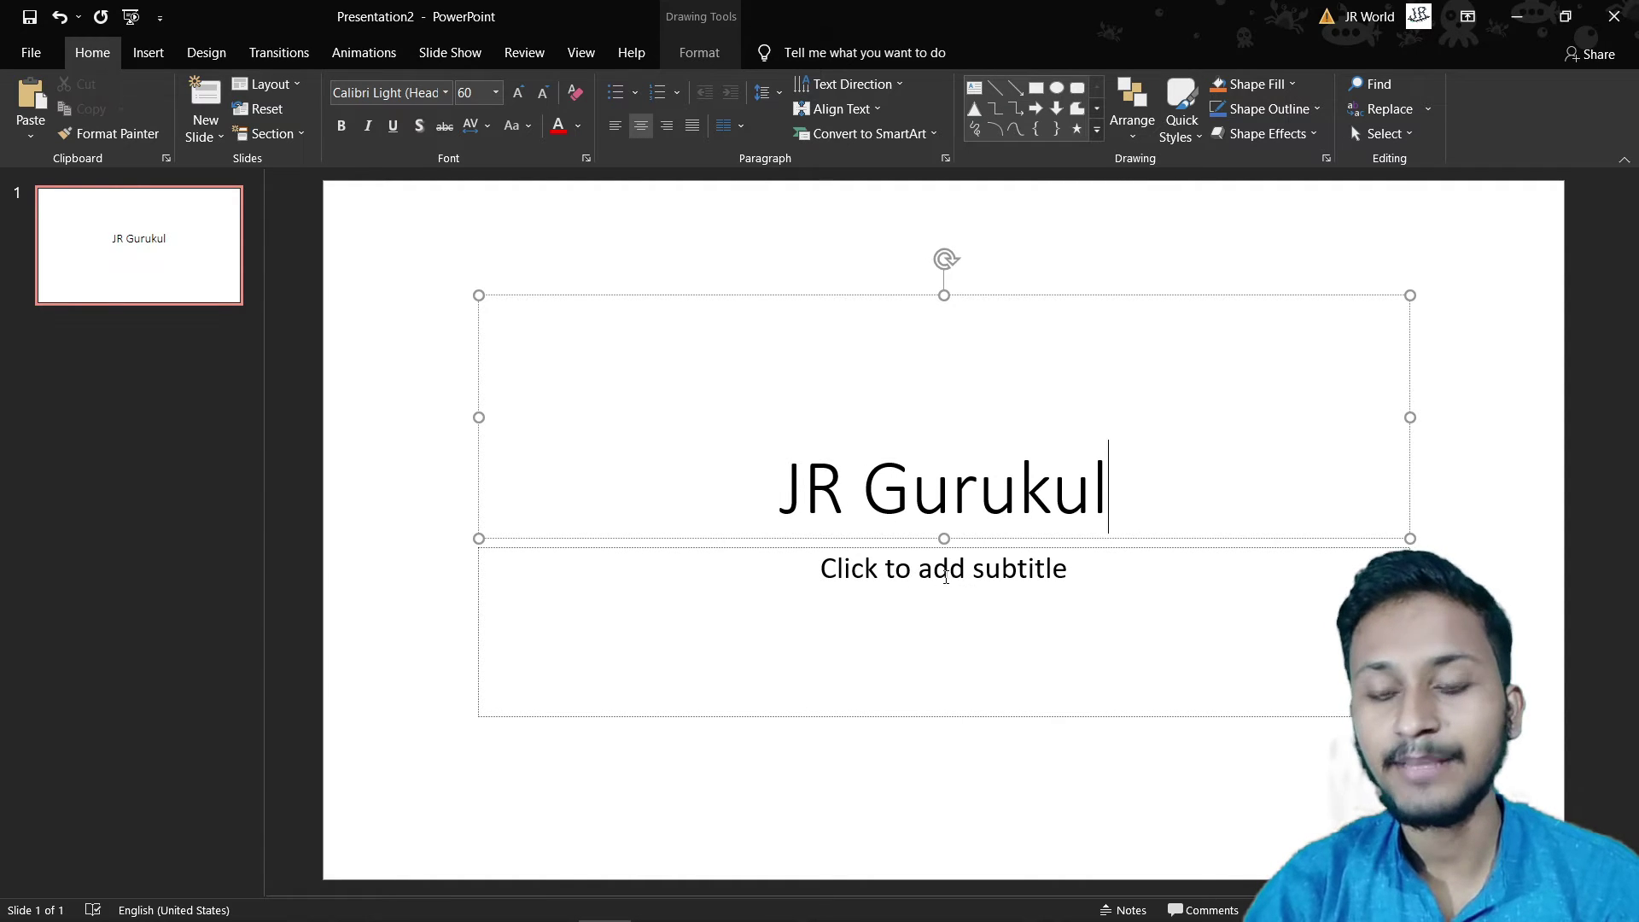
# Step: Enter the subtitle 'An e-leaning platform' and deselect the placeholder
pyautogui.click(946, 578)
pyautogui.write('An')
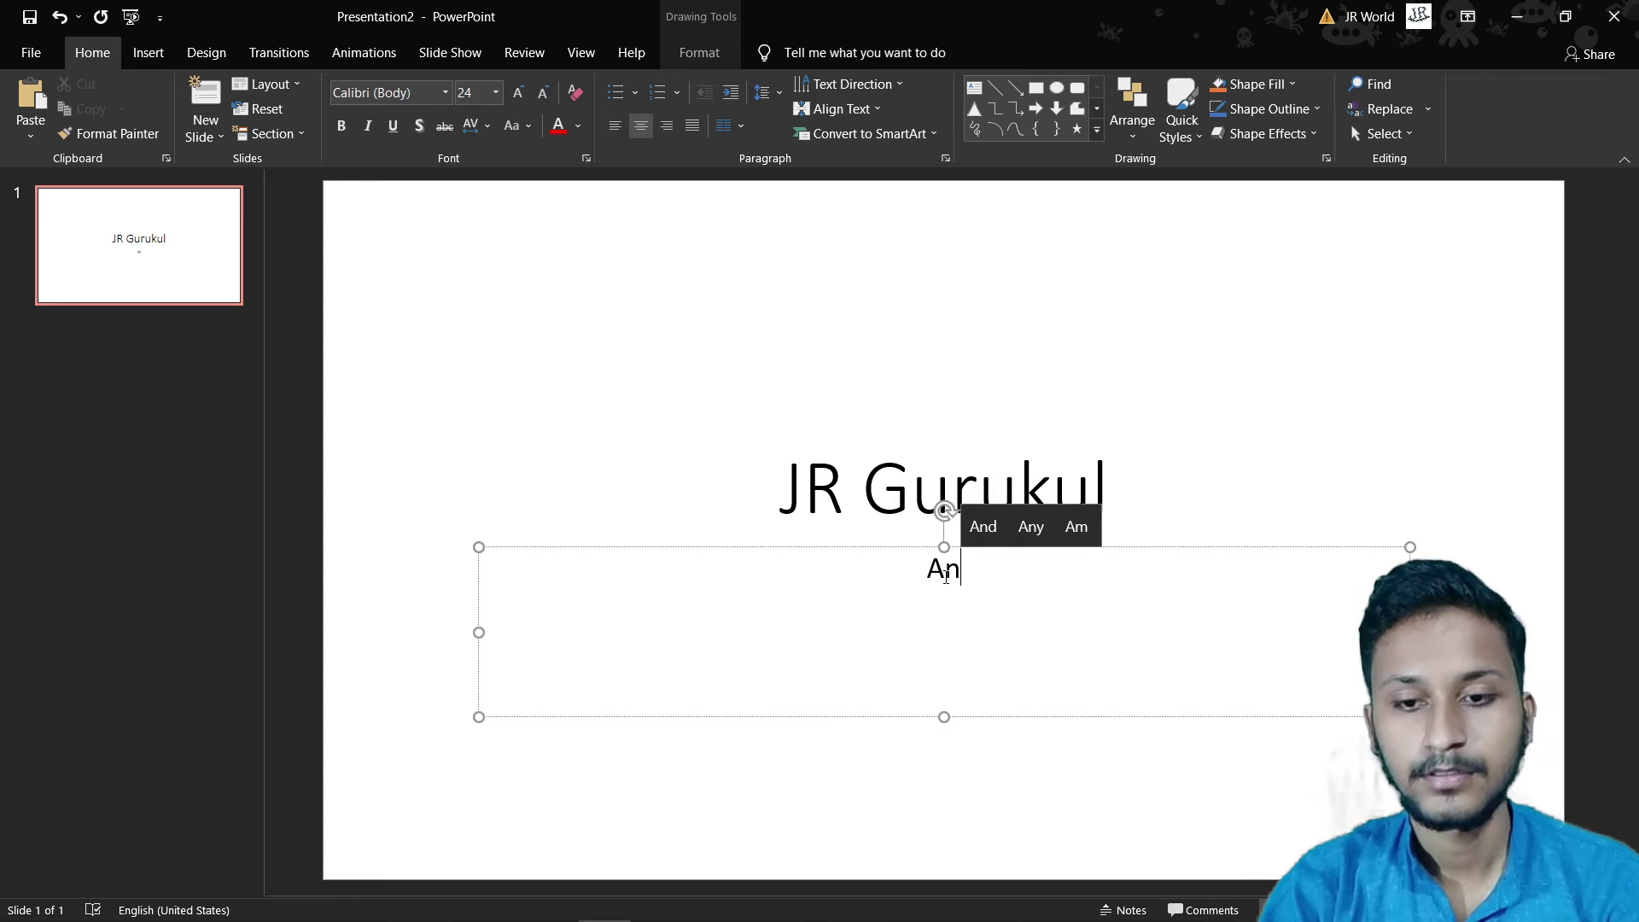
pyautogui.write(' e-leaning Pla')
pyautogui.press('BackSpace')
pyautogui.press('BackSpace')
pyautogui.press('BackSpace')
pyautogui.write('platefo')
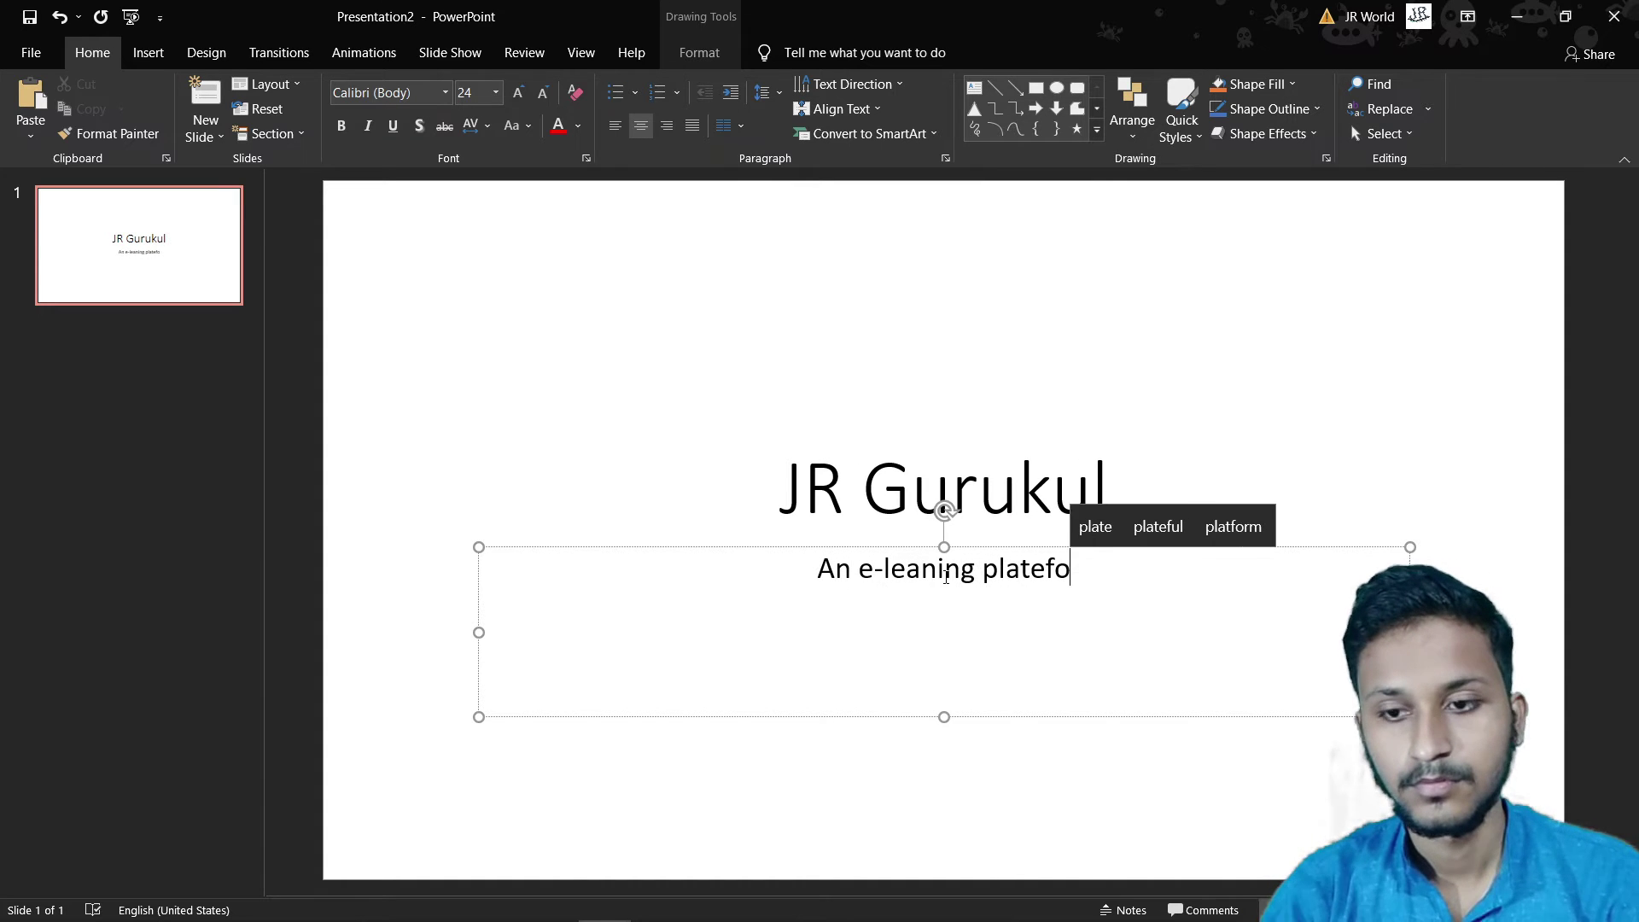
pyautogui.press('BackSpace')
pyautogui.press('BackSpace')
pyautogui.press('BackSpace')
pyautogui.write('form')
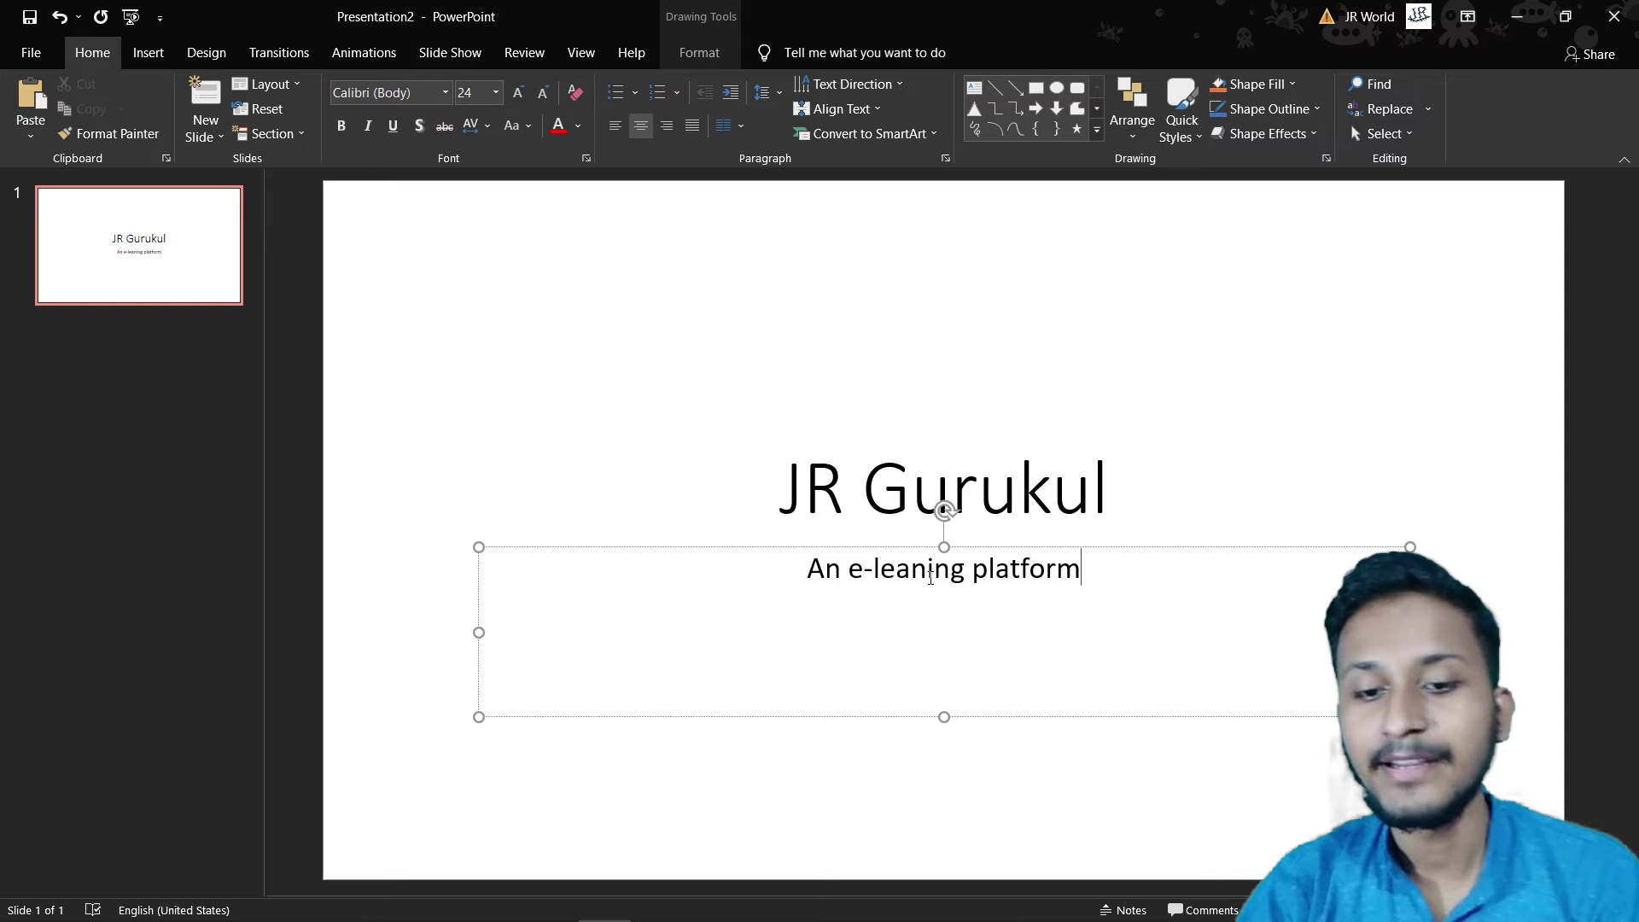
pyautogui.click(1501, 425)
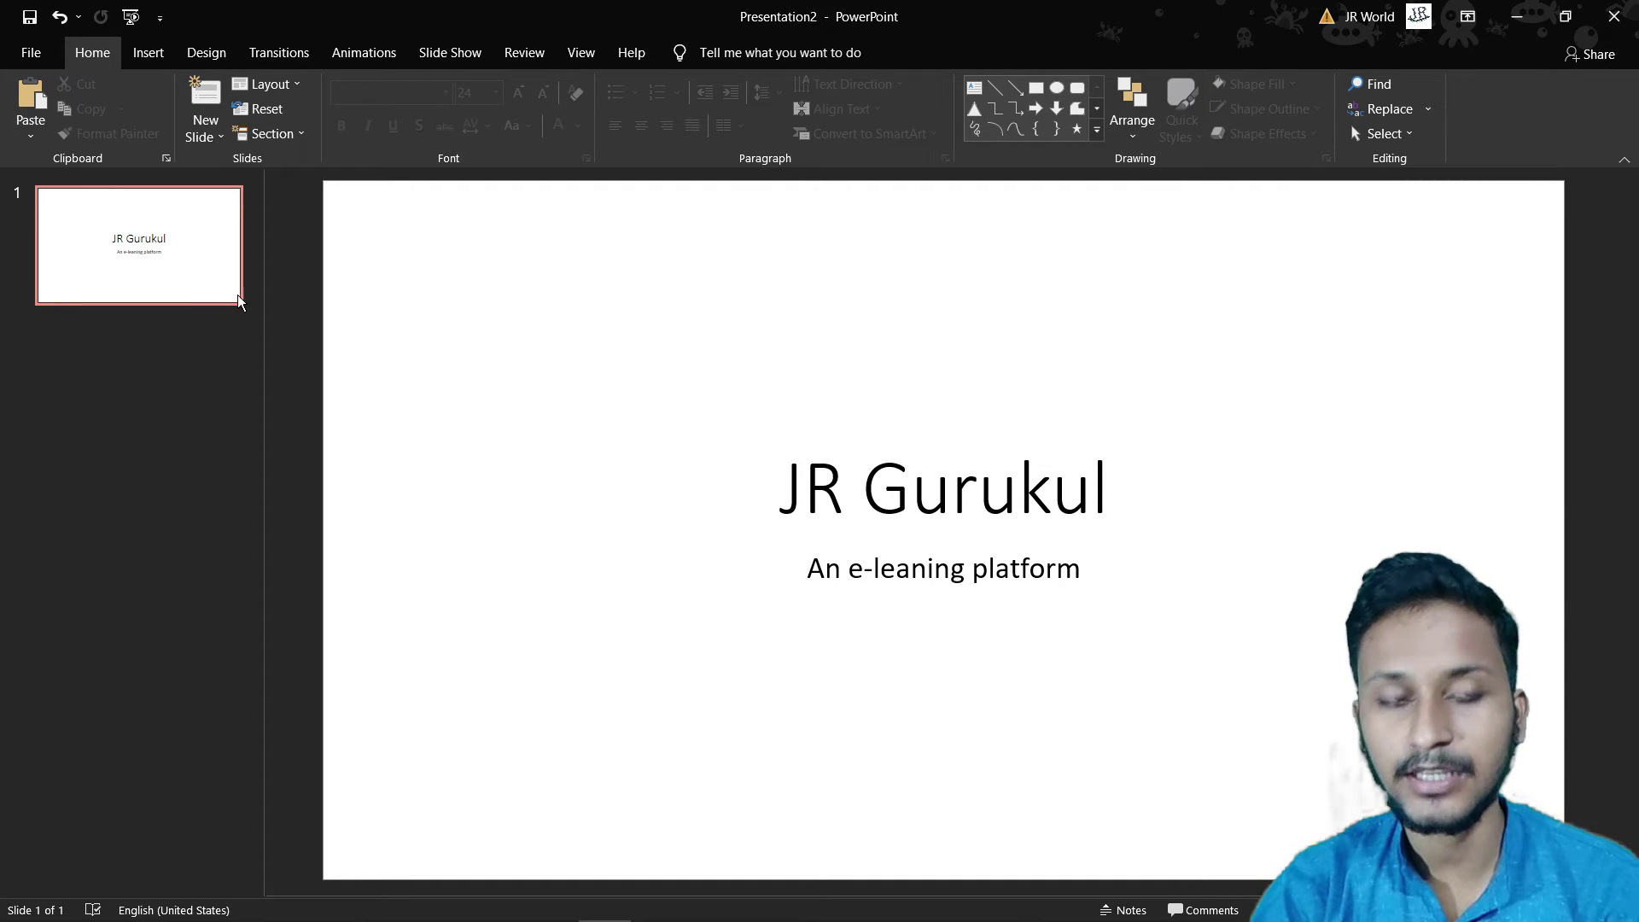
# Step: Review the Save As locations (OneDrive, This PC, Add a Place), then open the Browse dialog
pyautogui.click(31, 52)
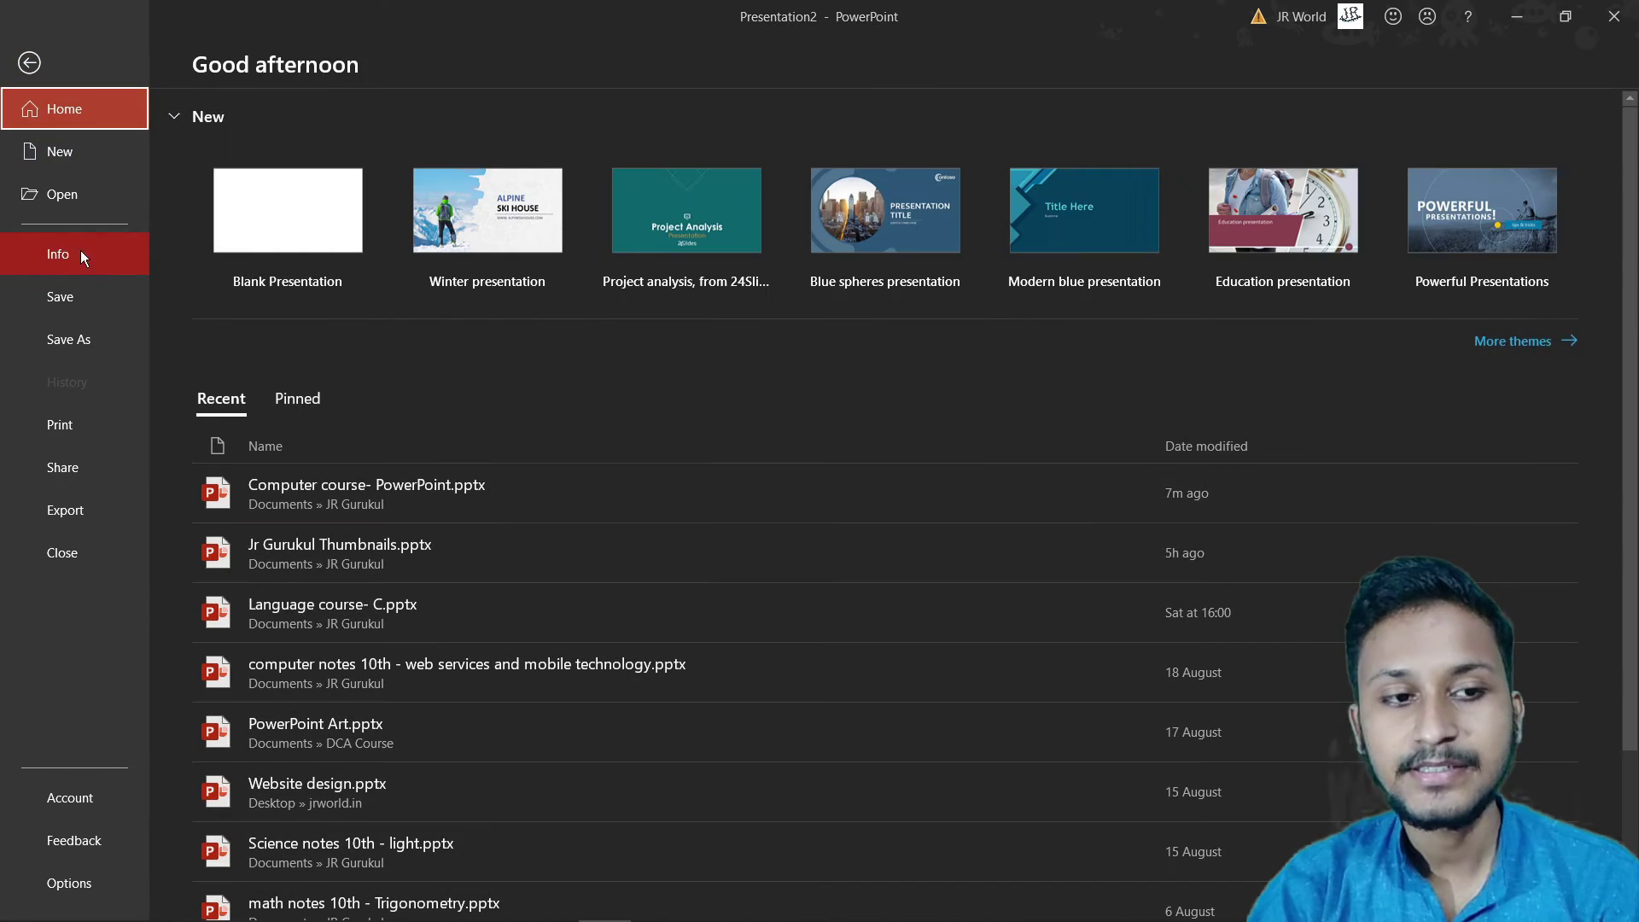
pyautogui.click(80, 306)
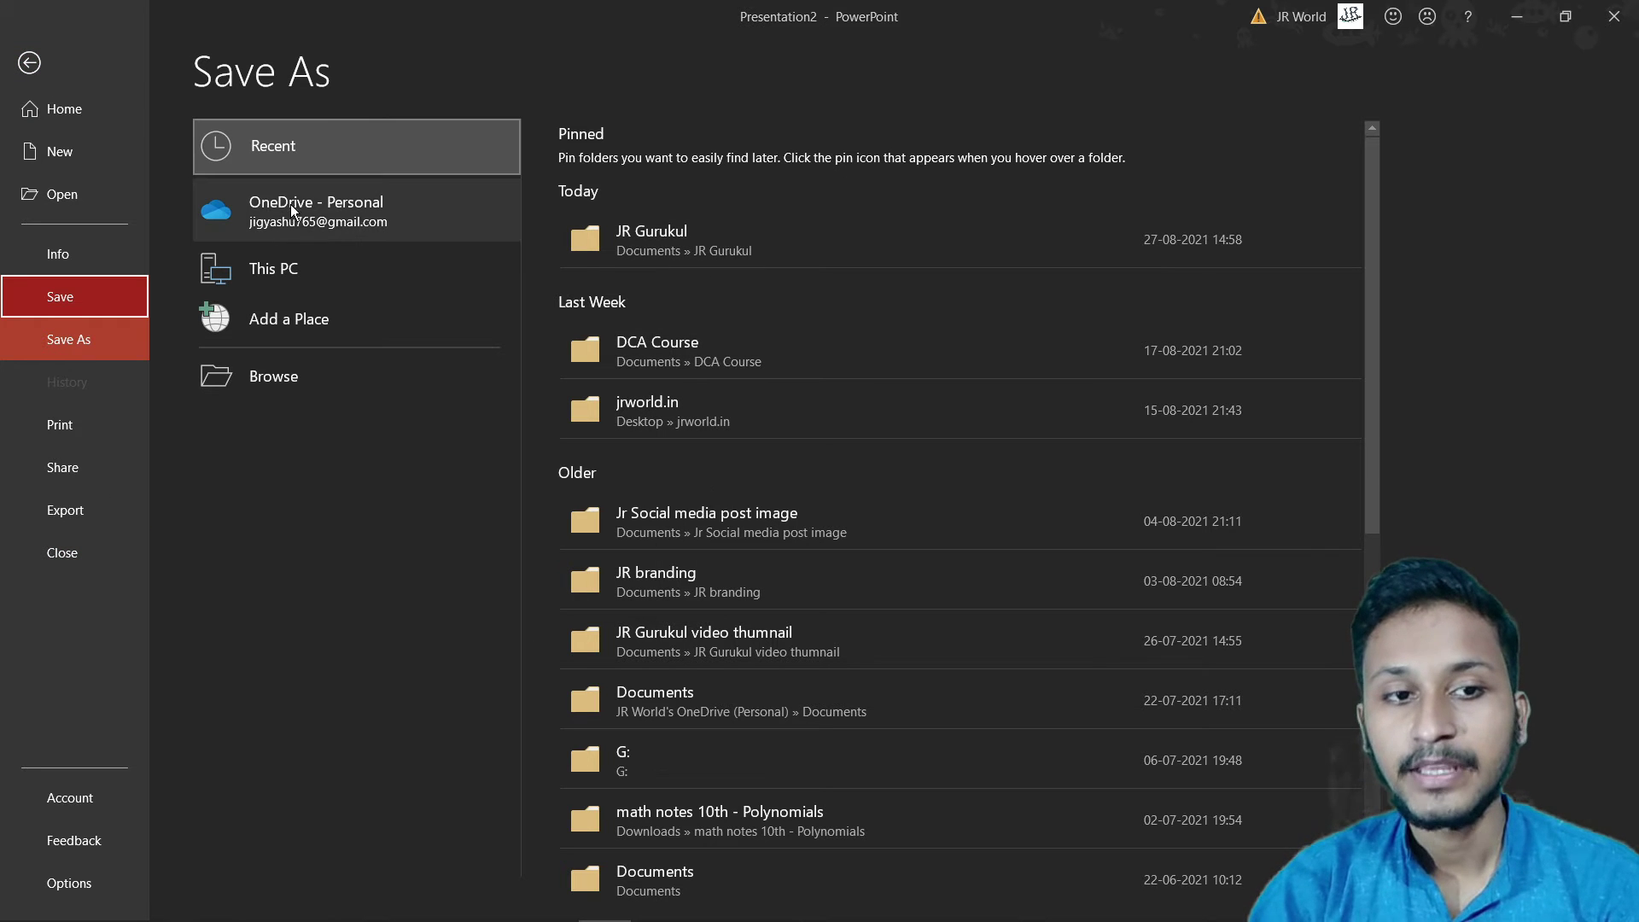
pyautogui.click(361, 220)
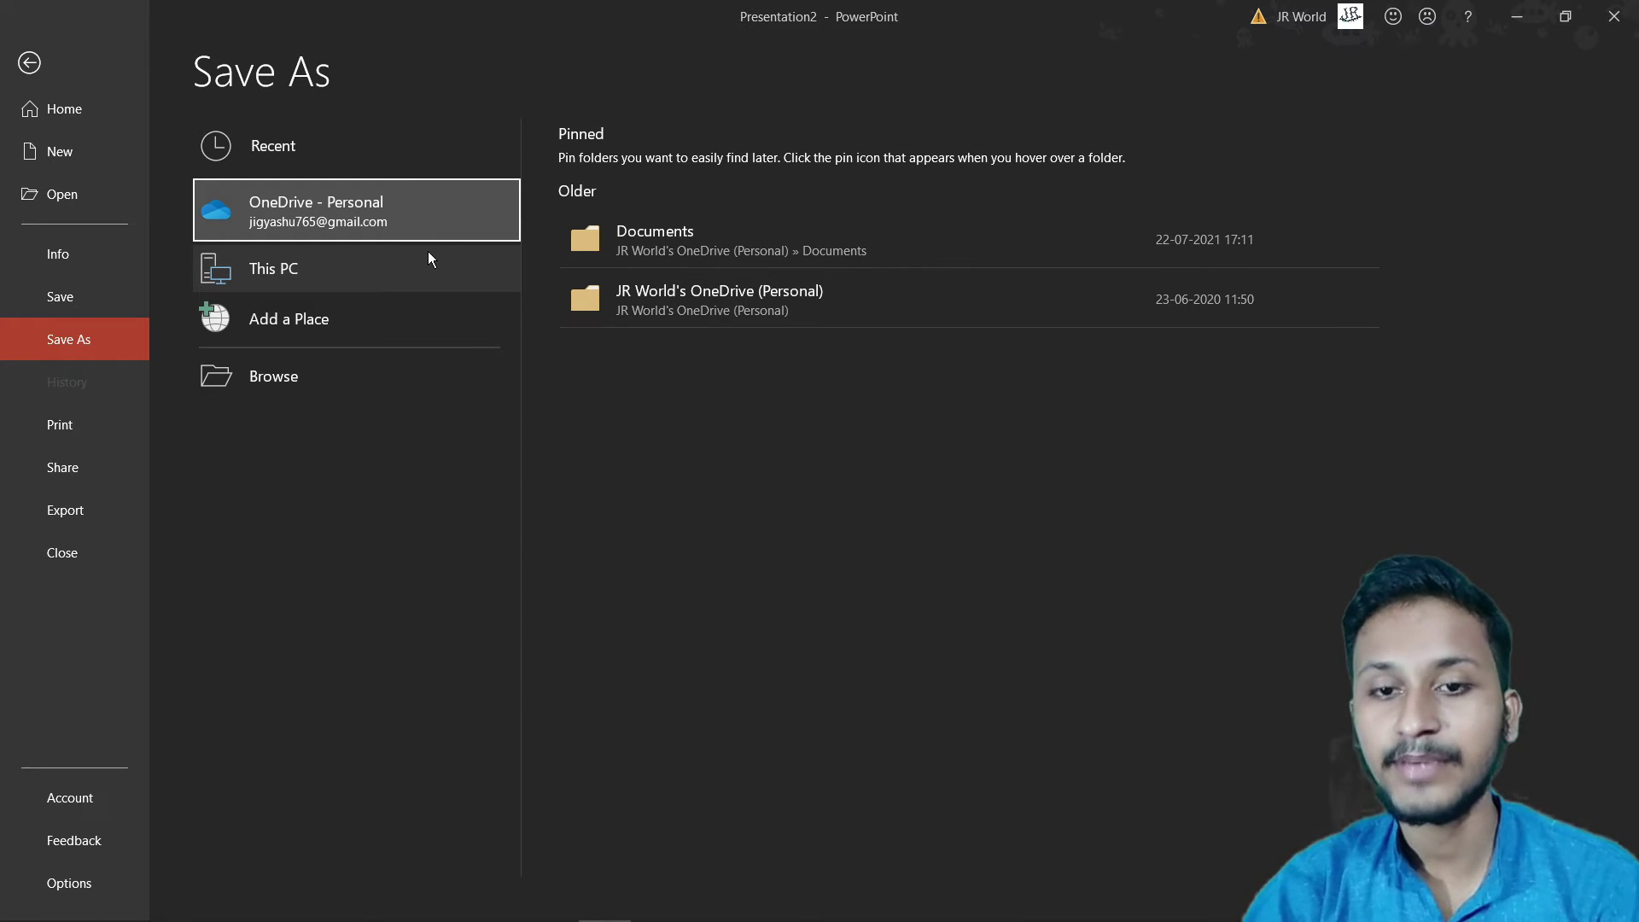
pyautogui.click(429, 254)
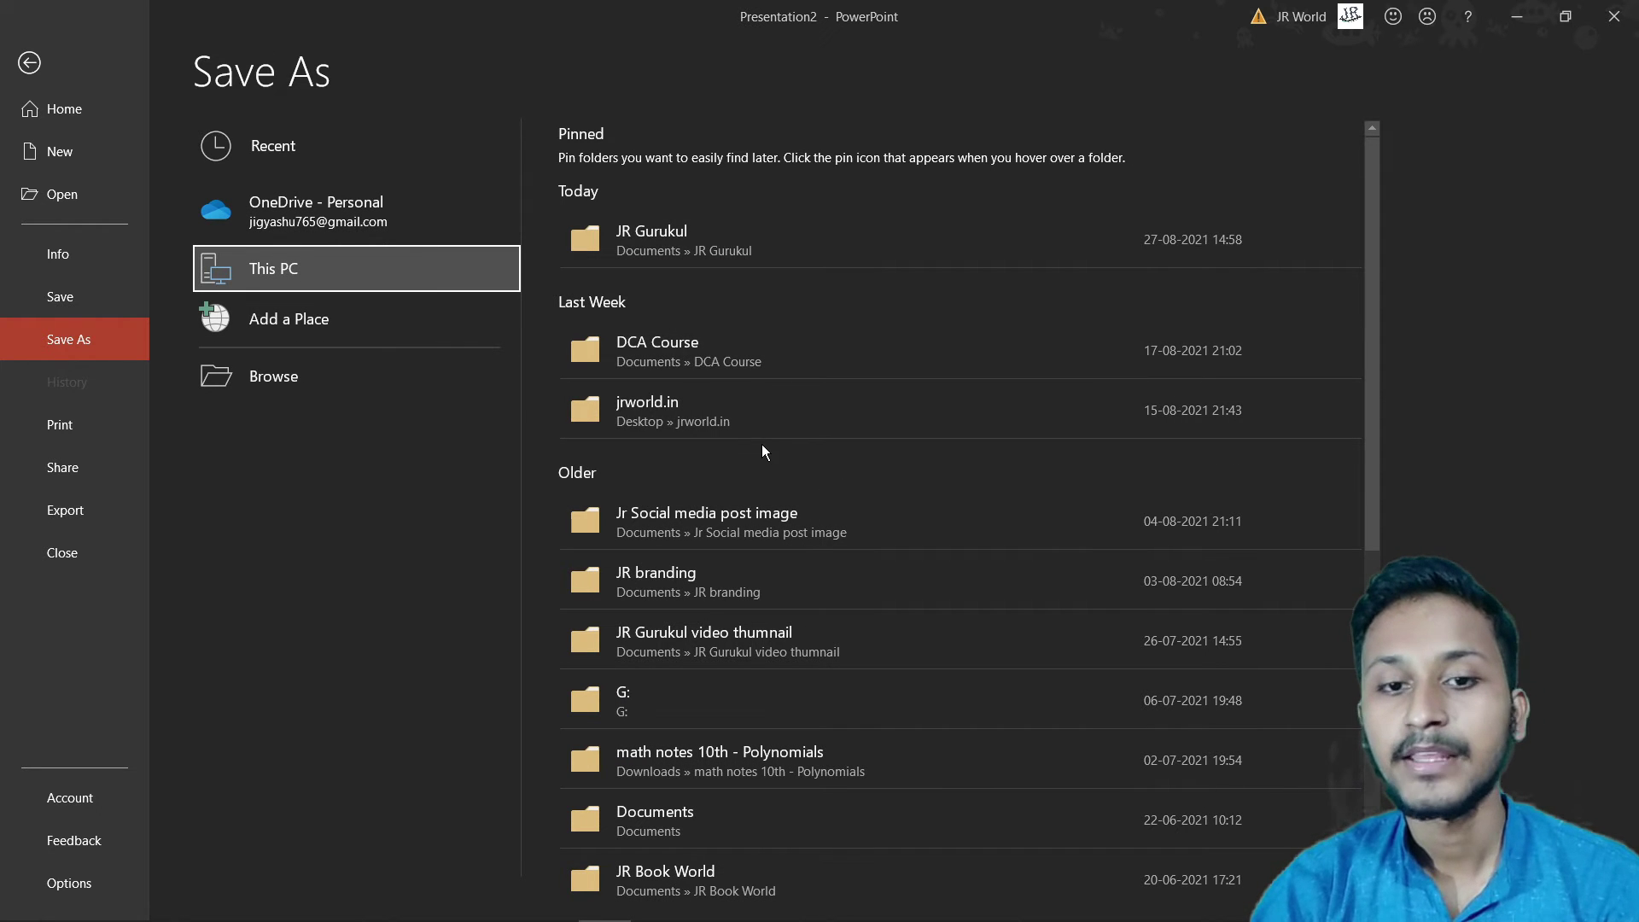
pyautogui.scroll(-3, 761, 450)
pyautogui.scroll(3, 761, 462)
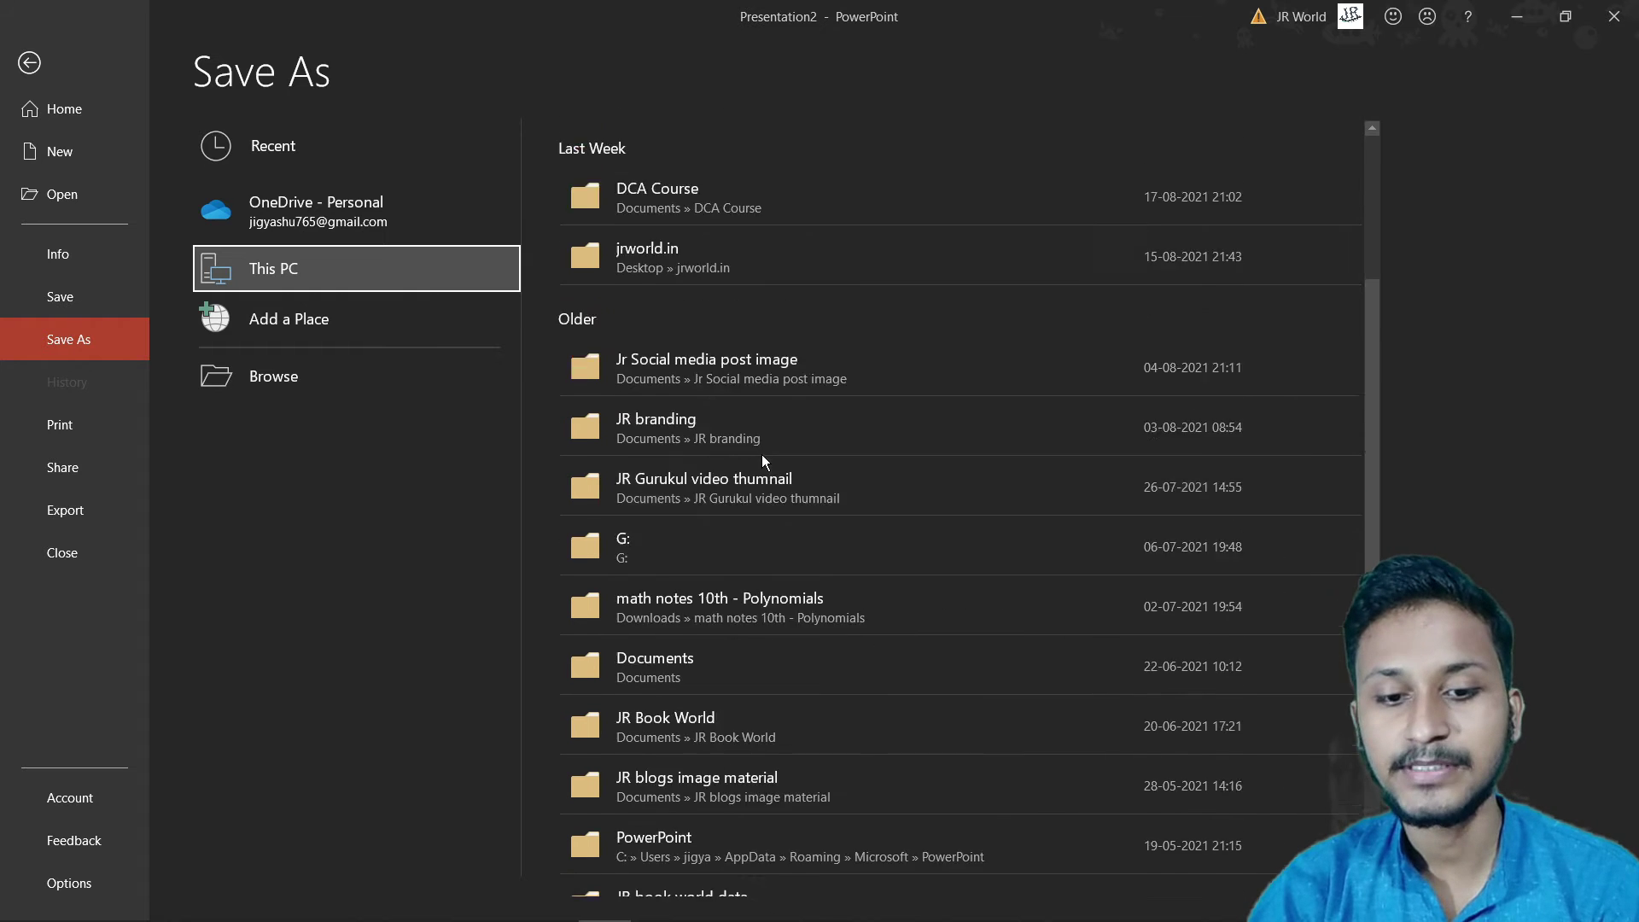
pyautogui.scroll(1, 761, 454)
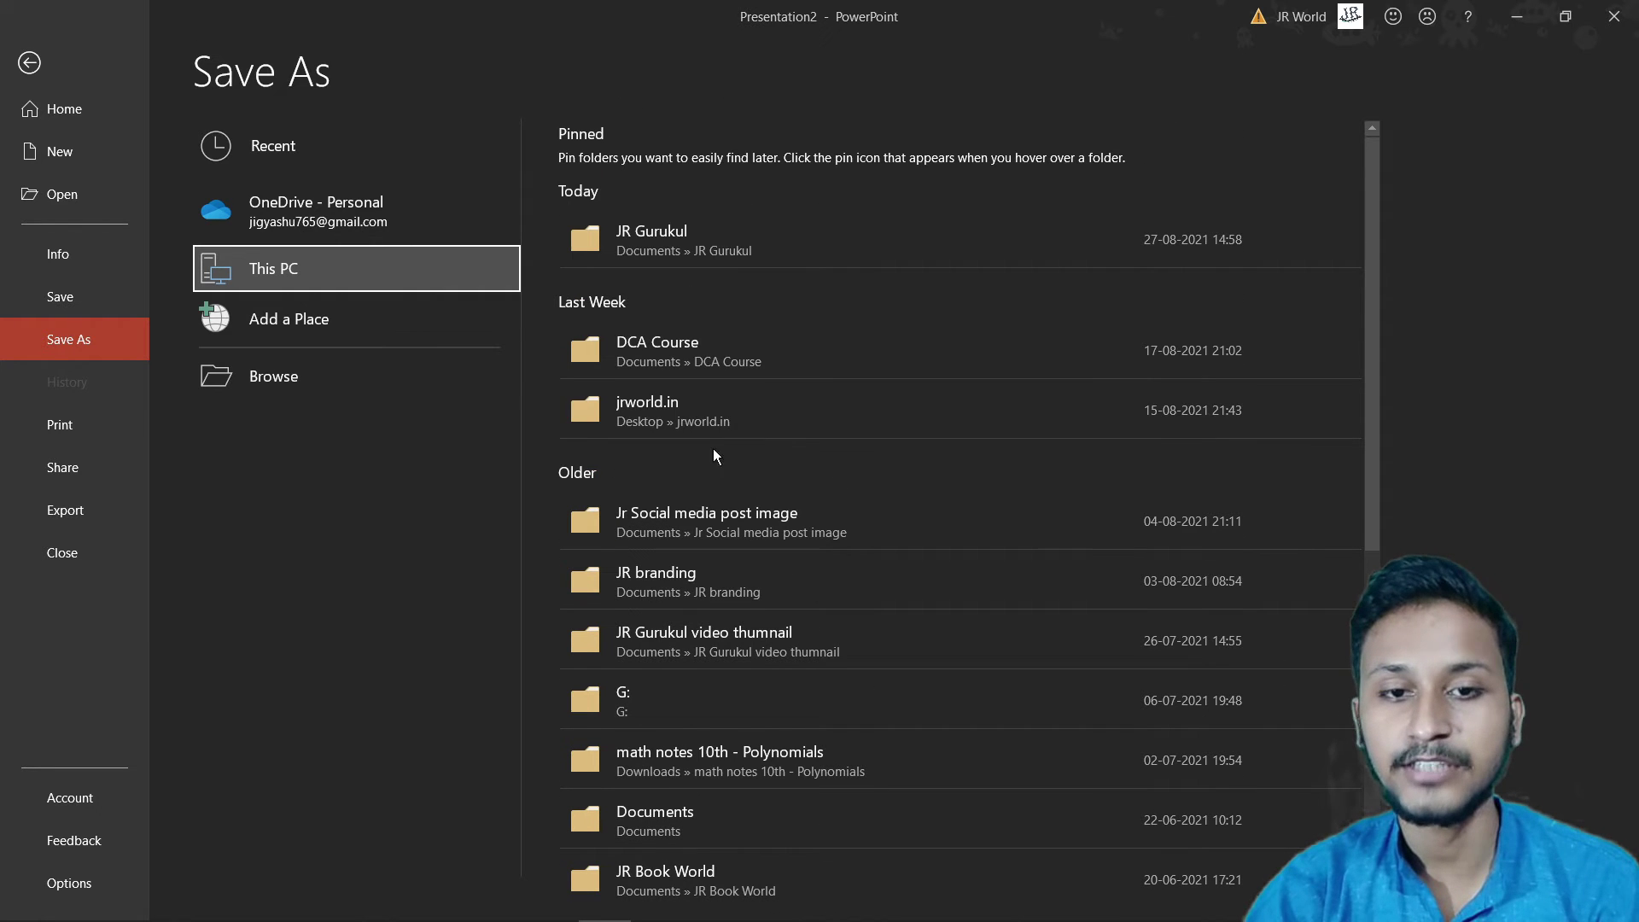
pyautogui.click(296, 332)
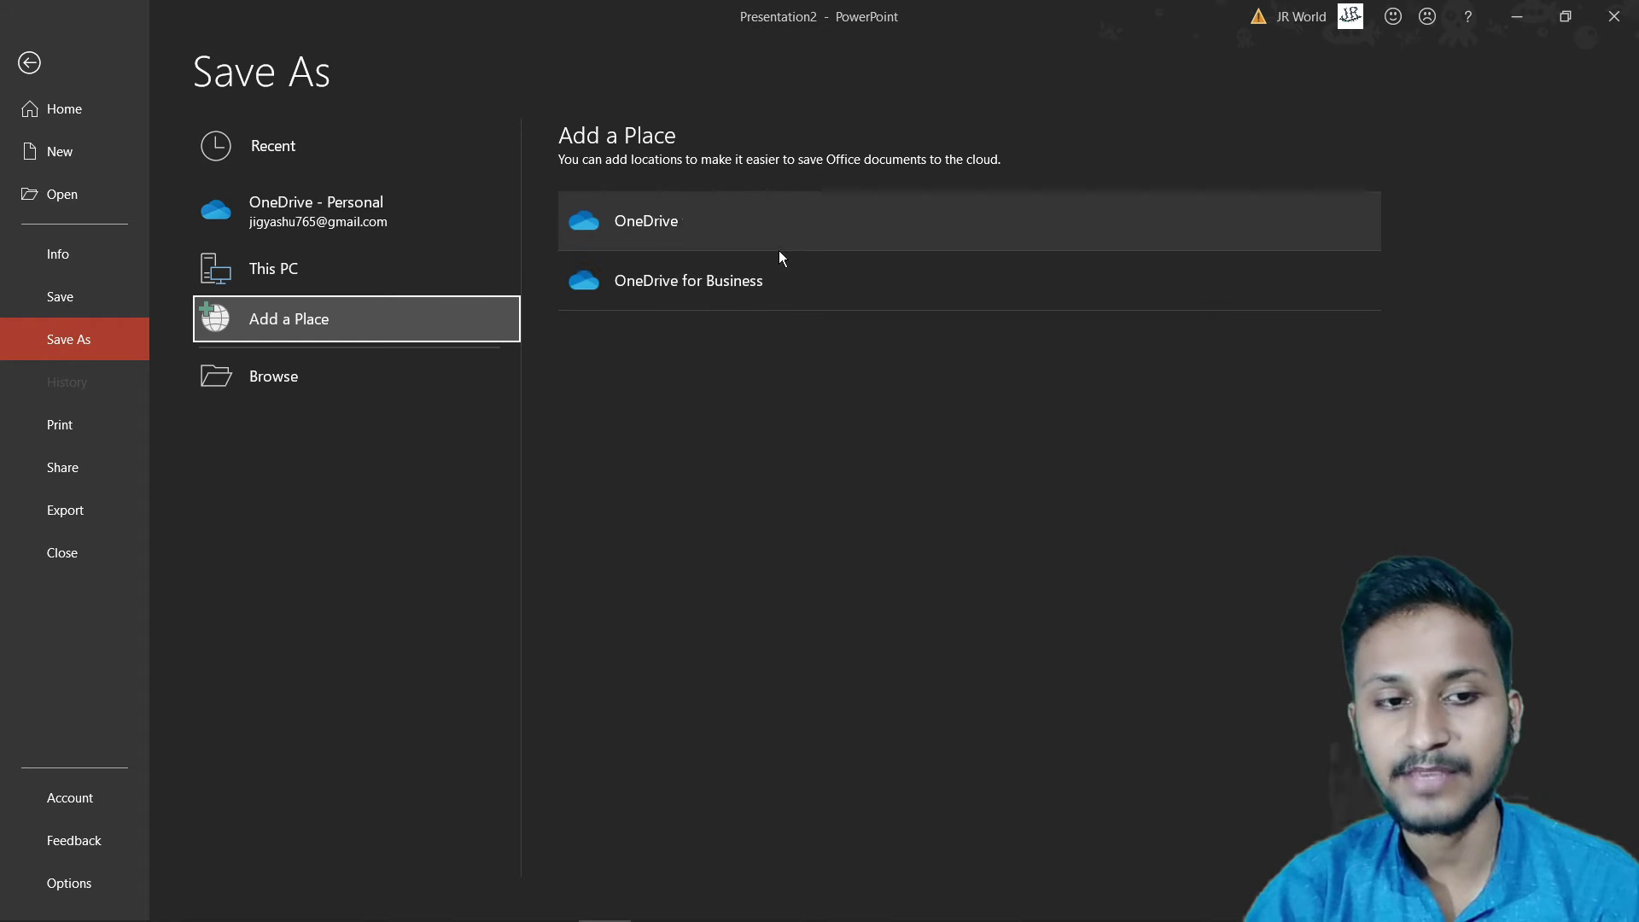
pyautogui.click(331, 376)
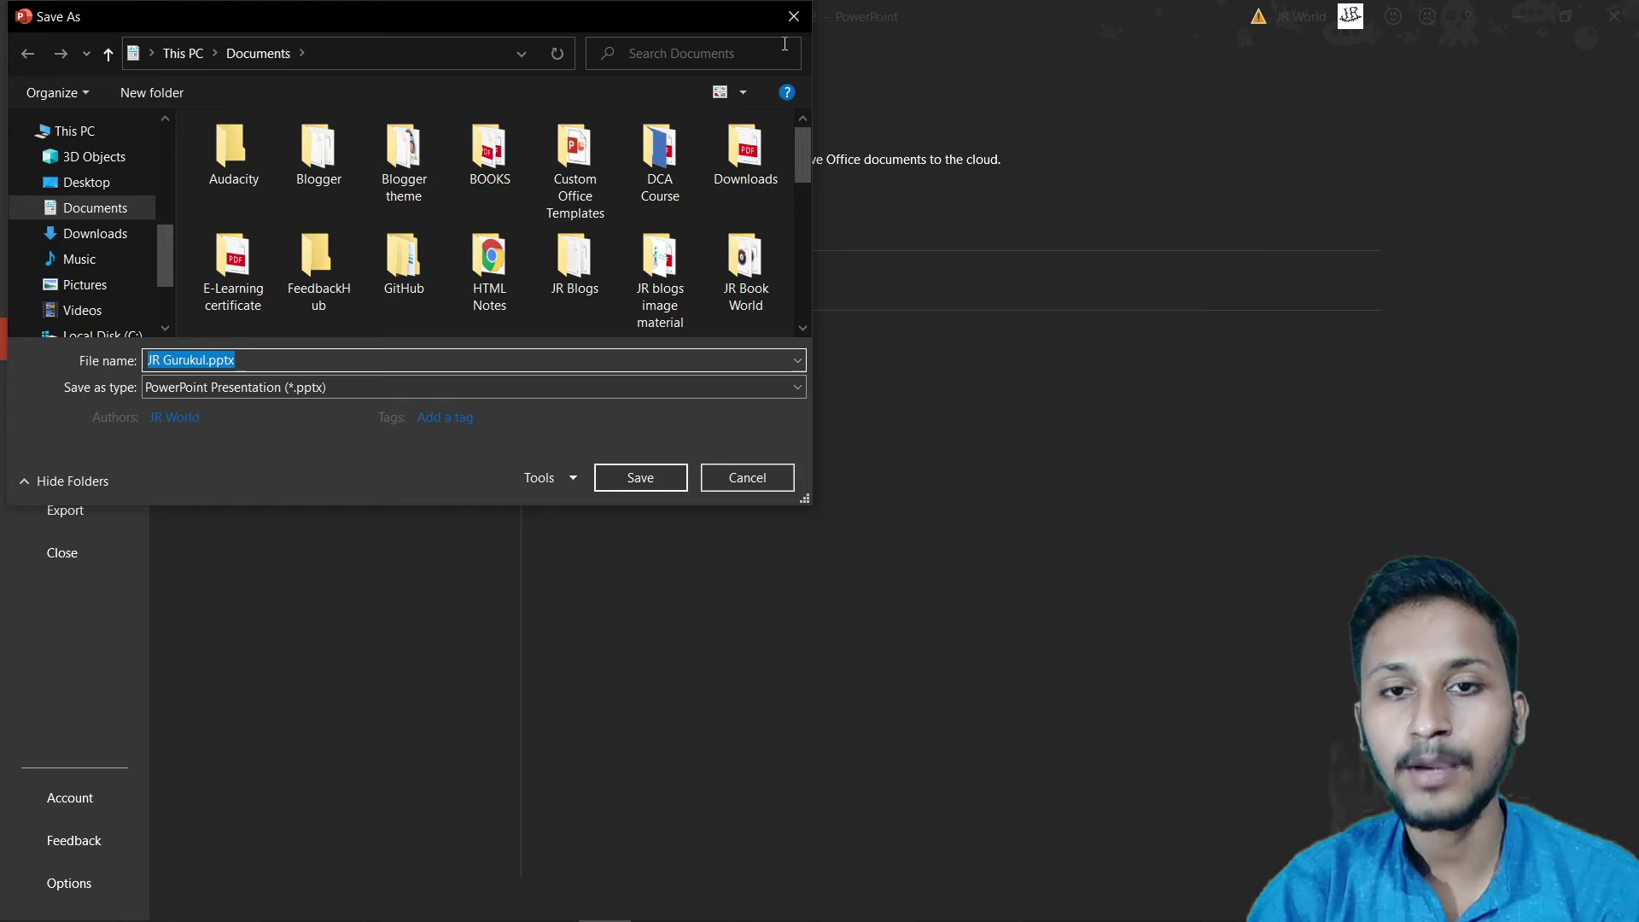
# Step: Reopen the Save As dialog and navigate into the DCA Course folder
pyautogui.click(794, 16)
pyautogui.click(326, 261)
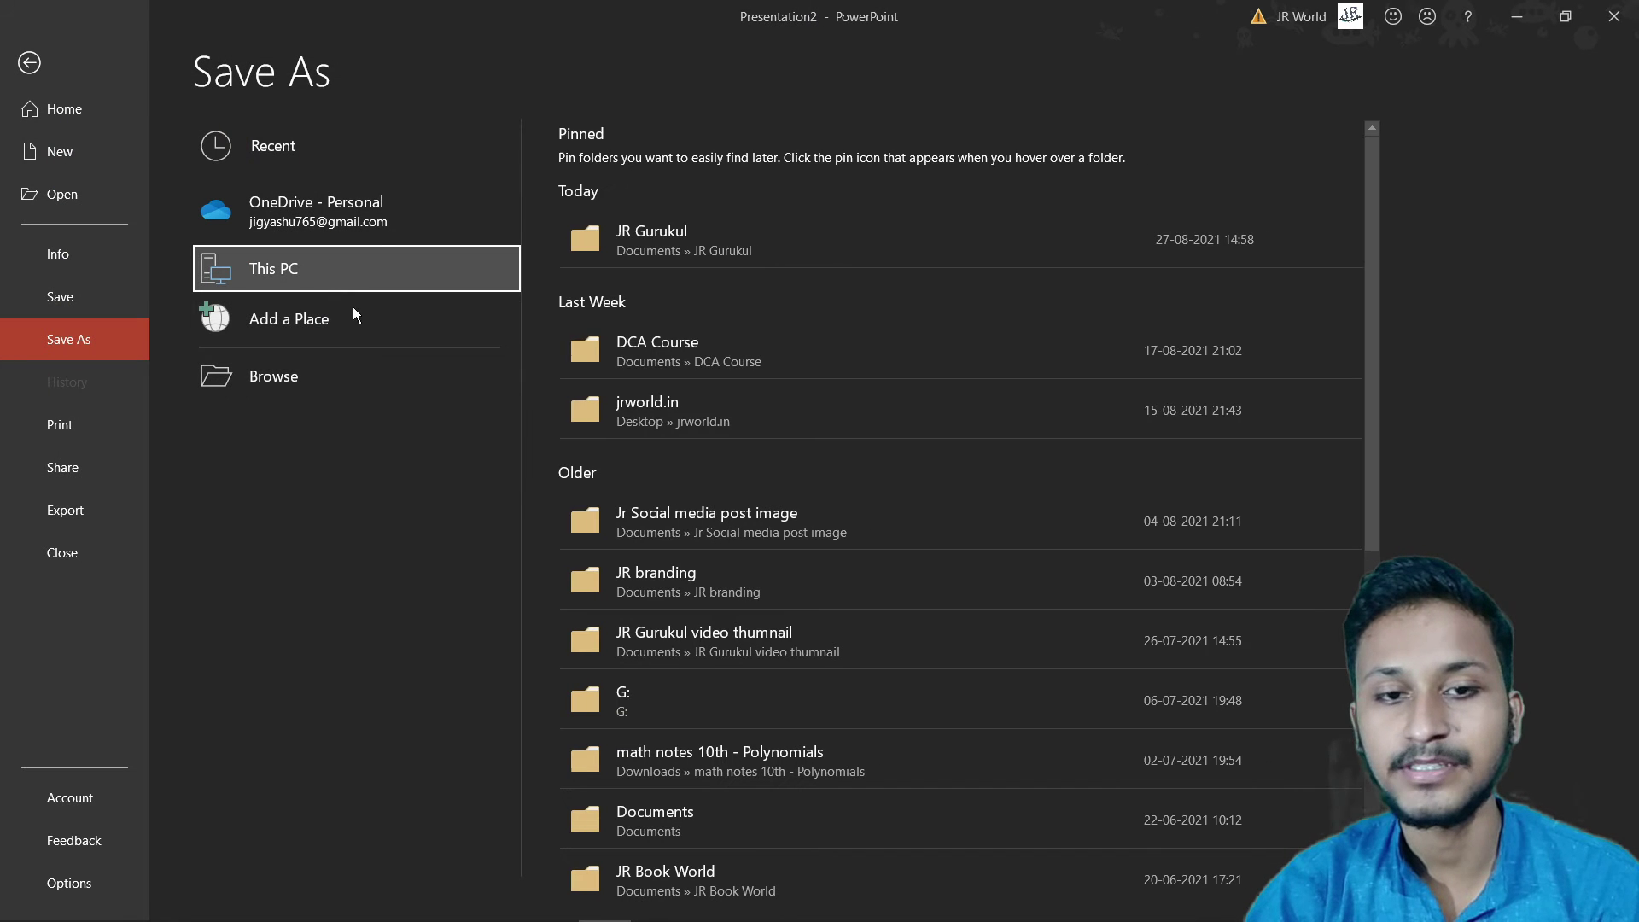
pyautogui.click(306, 389)
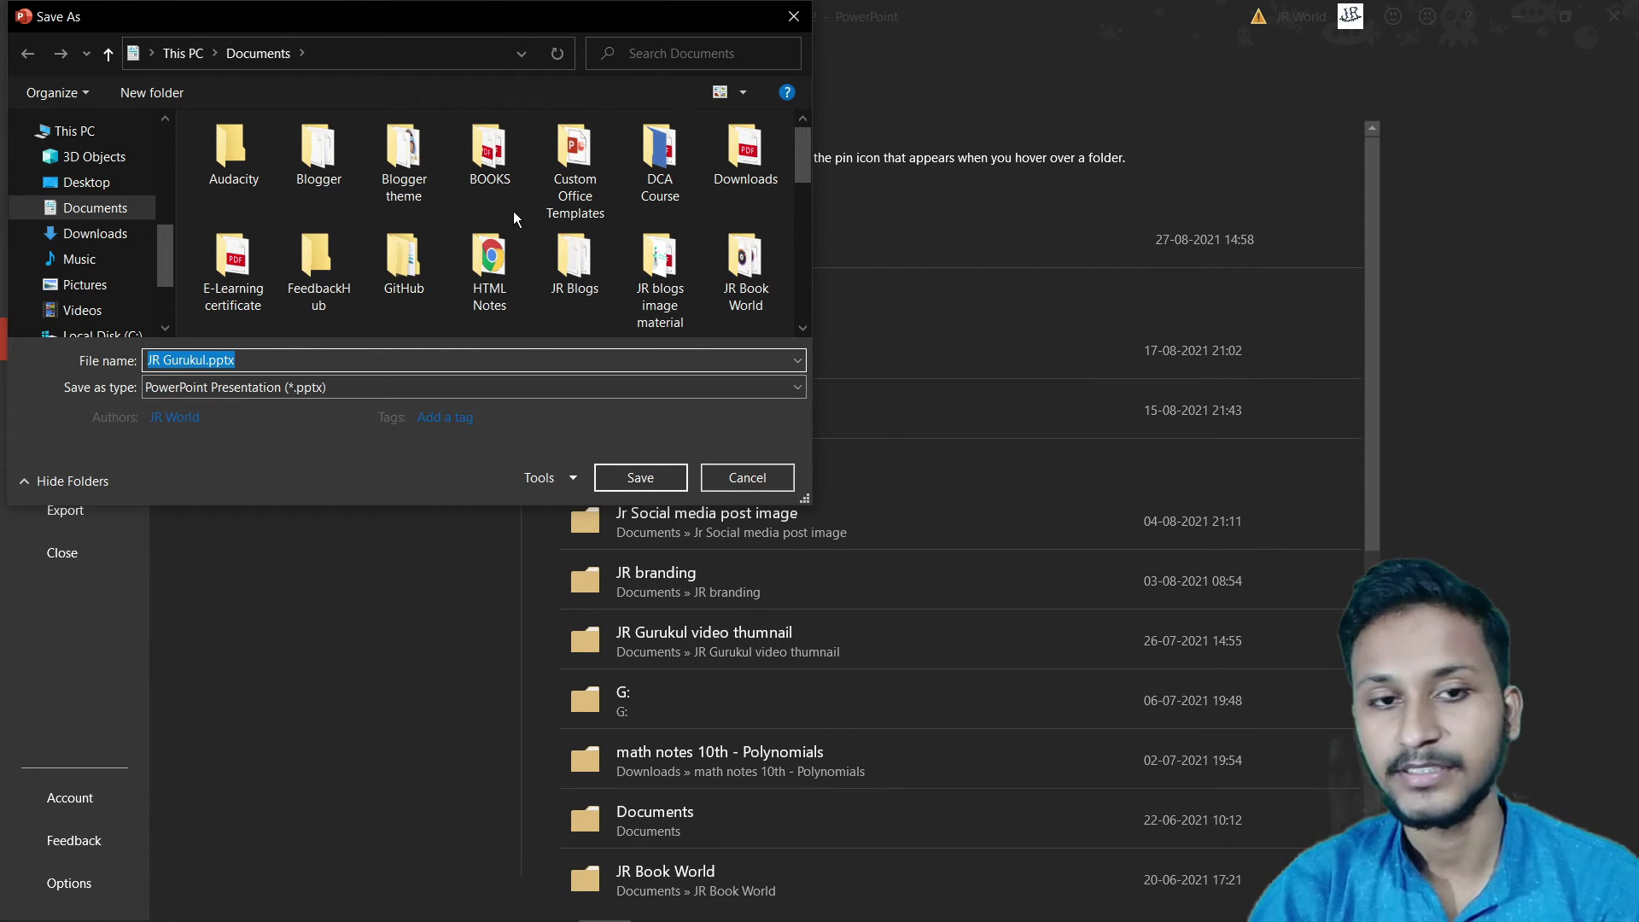
pyautogui.scroll(-2, 514, 230)
pyautogui.scroll(2, 598, 222)
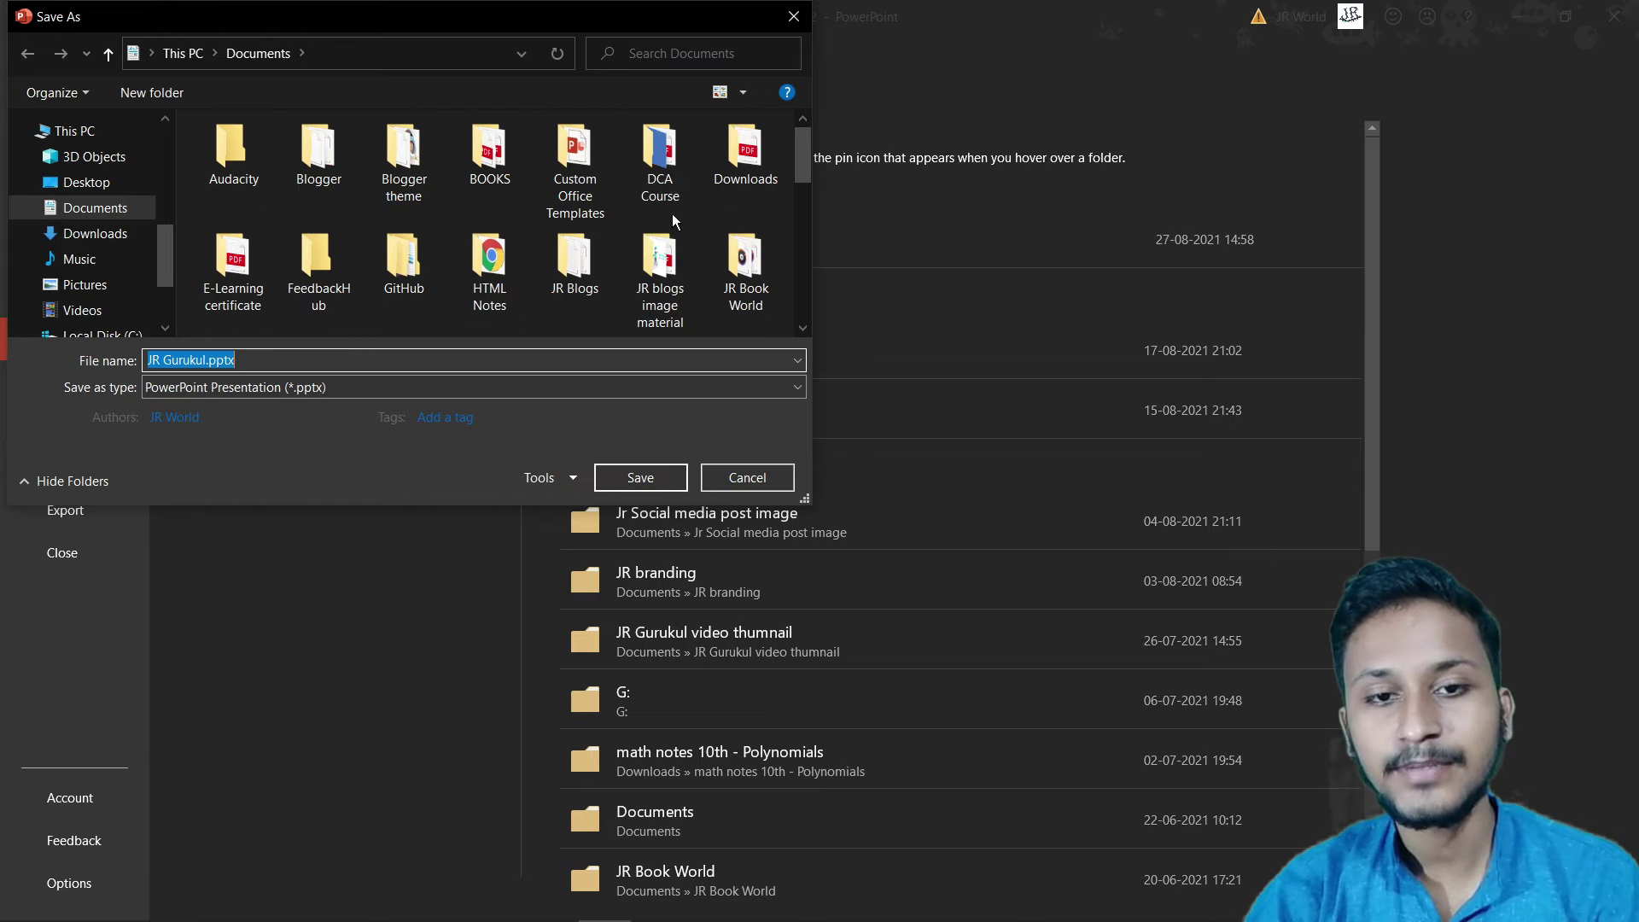
pyautogui.doubleClick(660, 162)
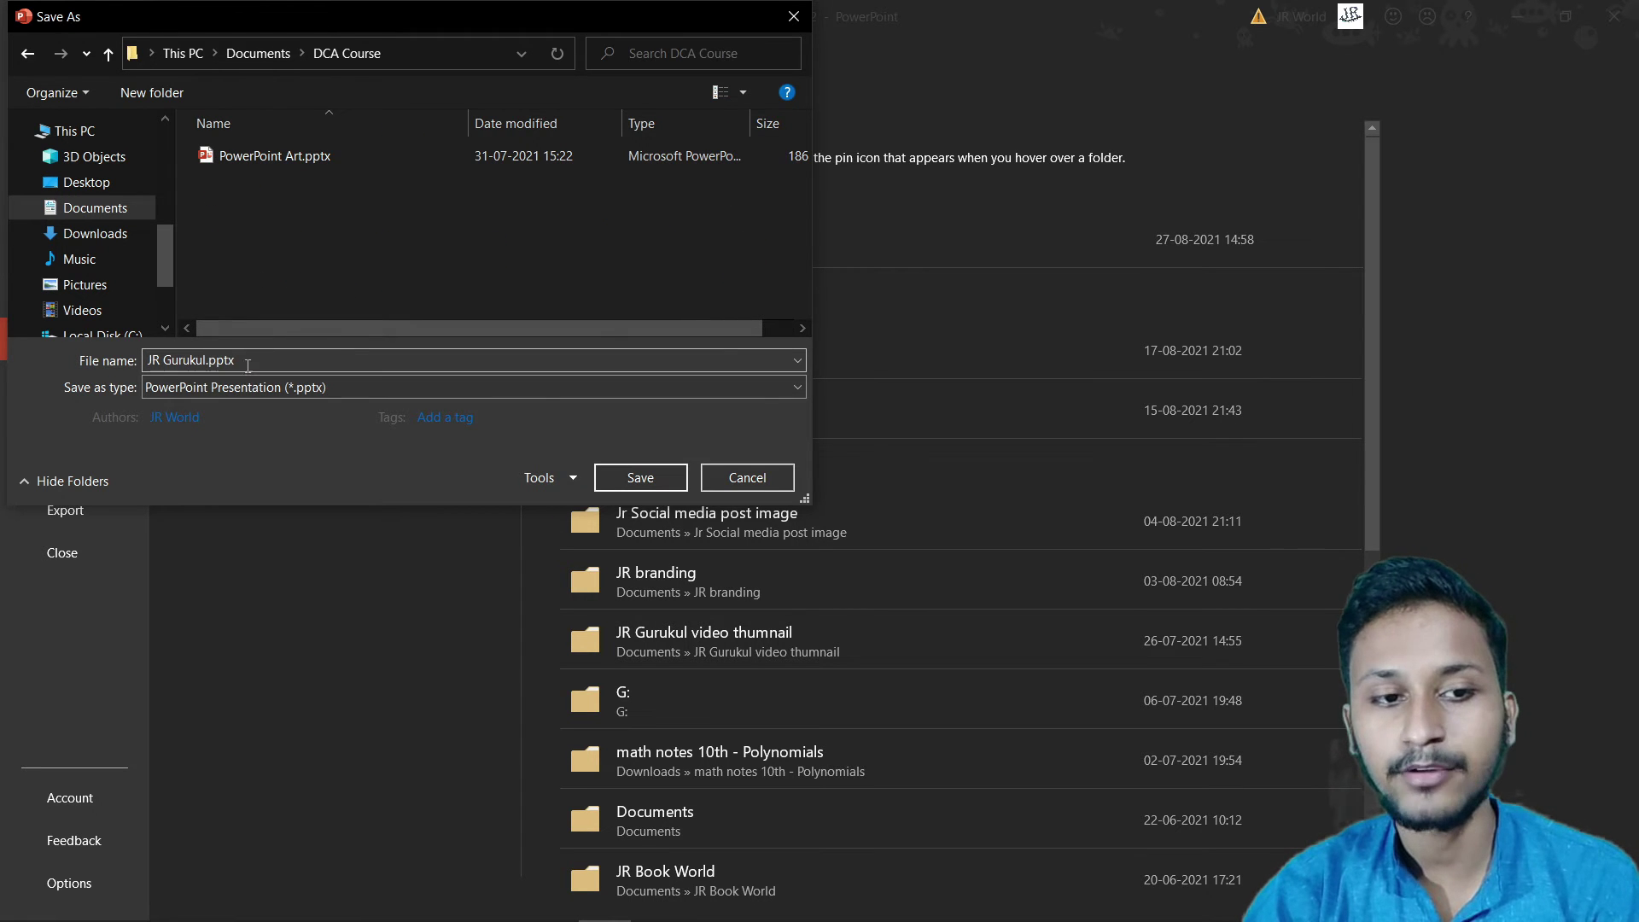
# Step: Save the presentation there as 'JR Gurukul.pptx'
pyautogui.click(210, 360)
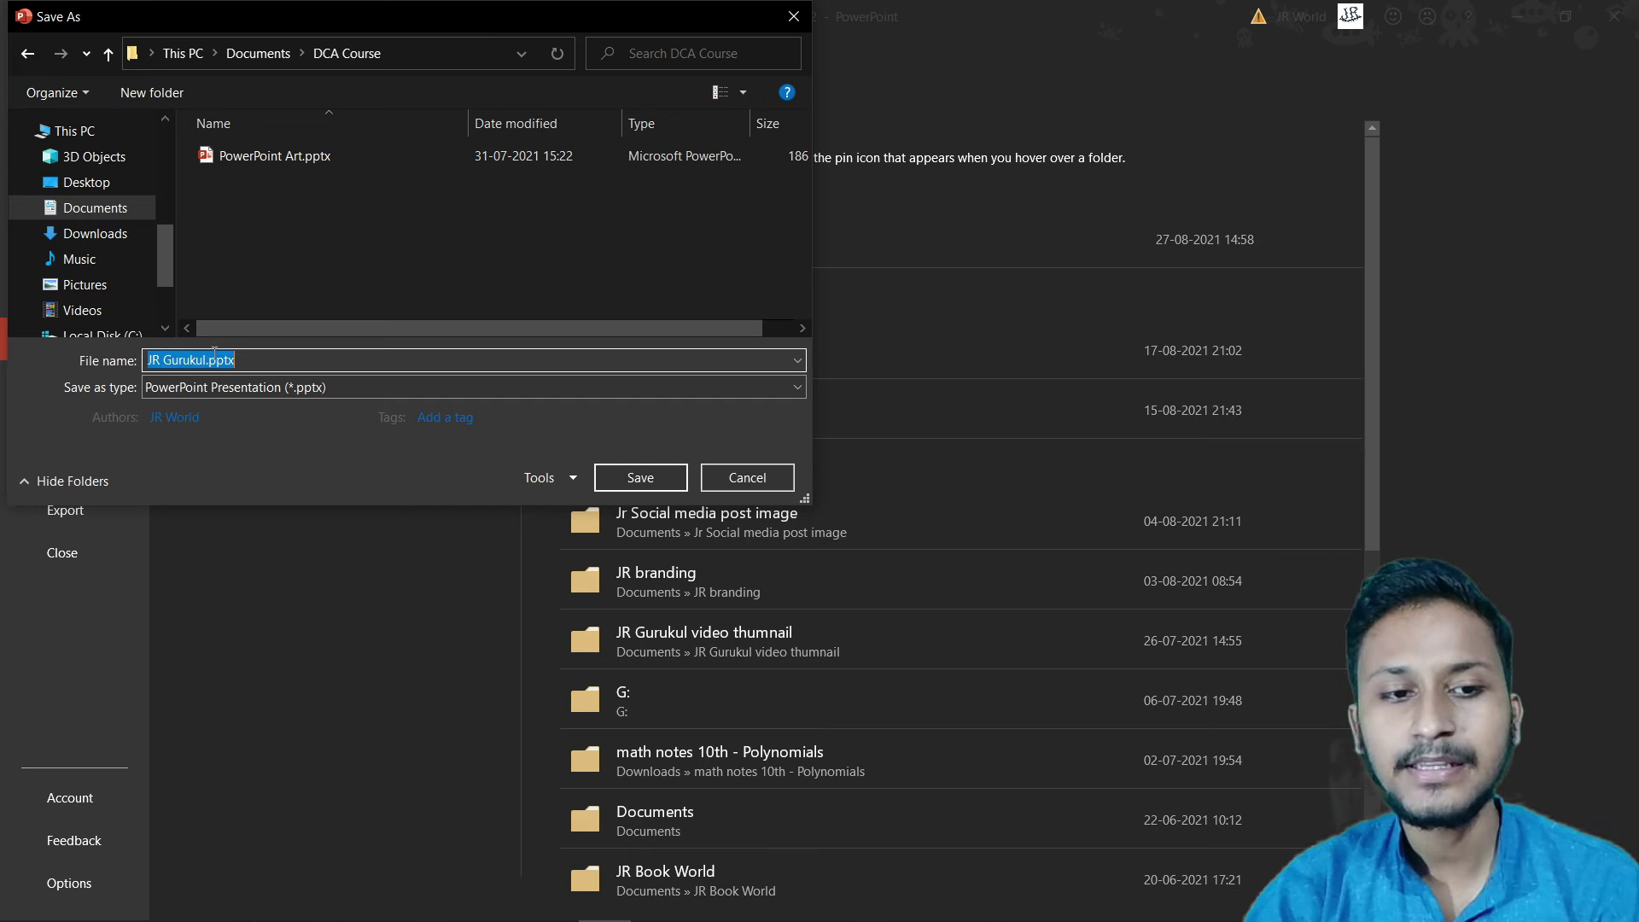
pyautogui.click(211, 359)
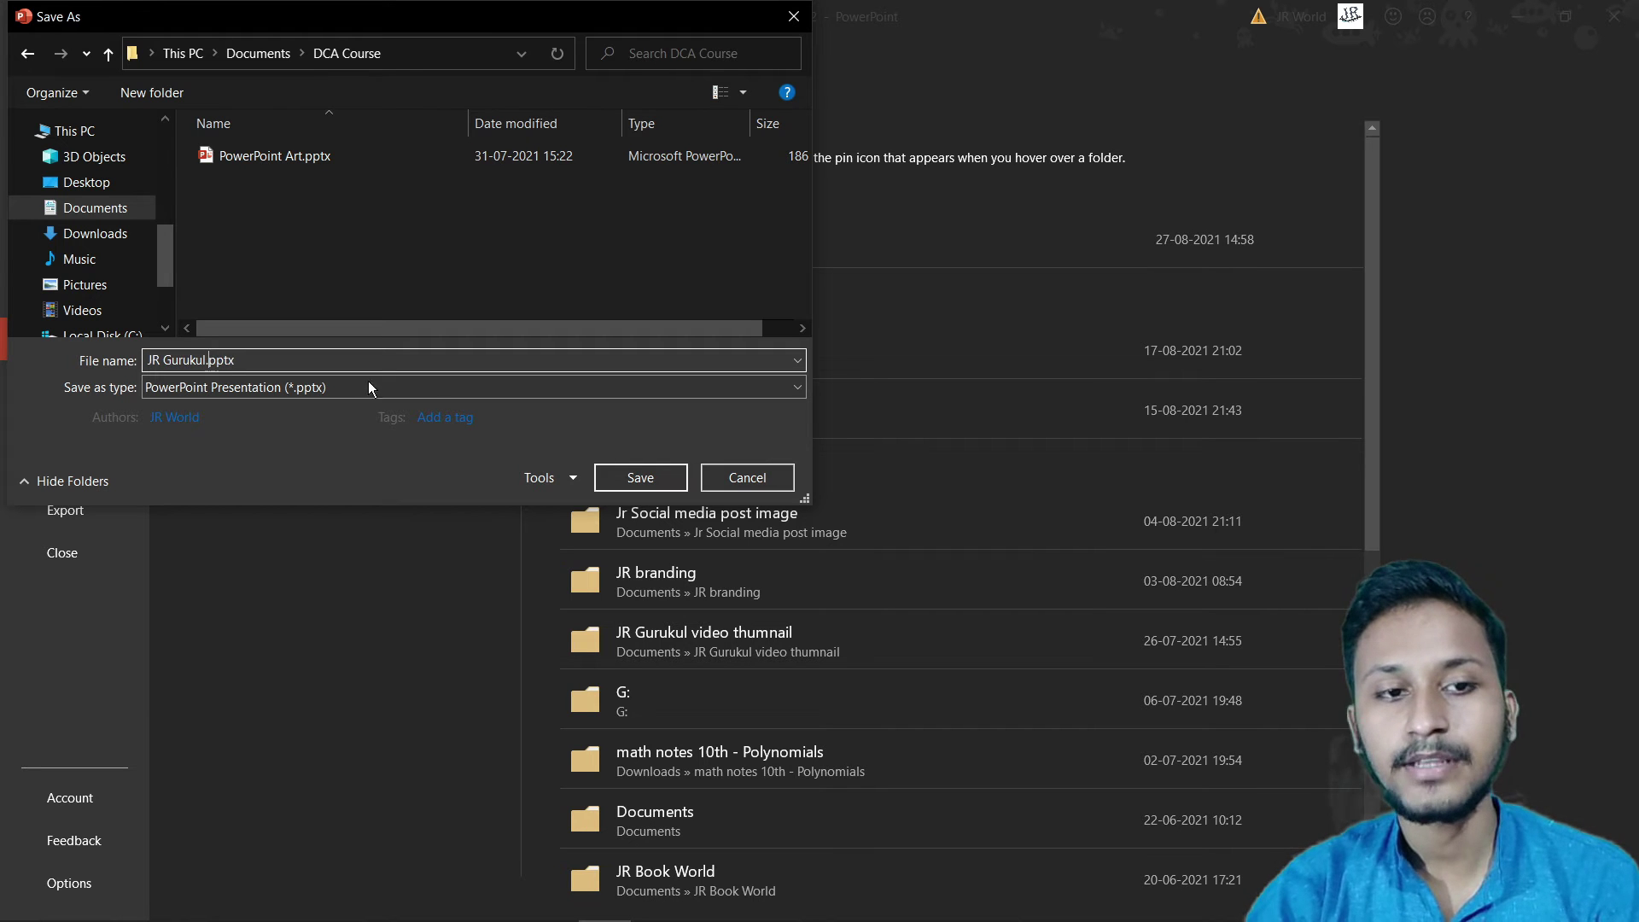
pyautogui.click(659, 478)
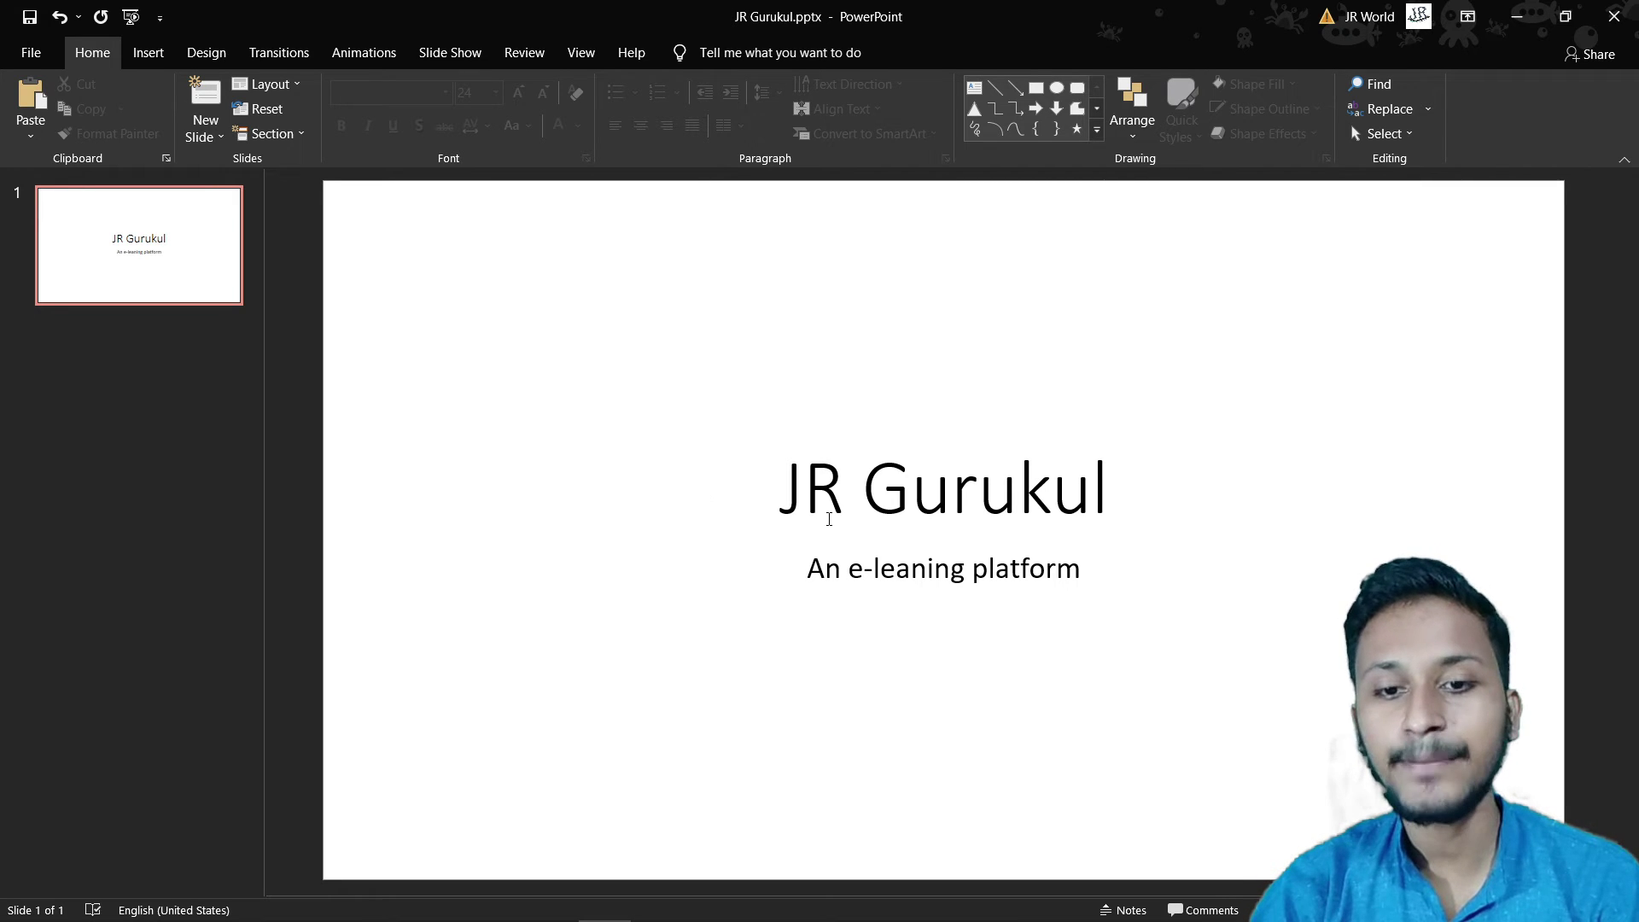
# Step: Add a full stop after 'platform' in the subtitle, then show the File screen
pyautogui.click(946, 567)
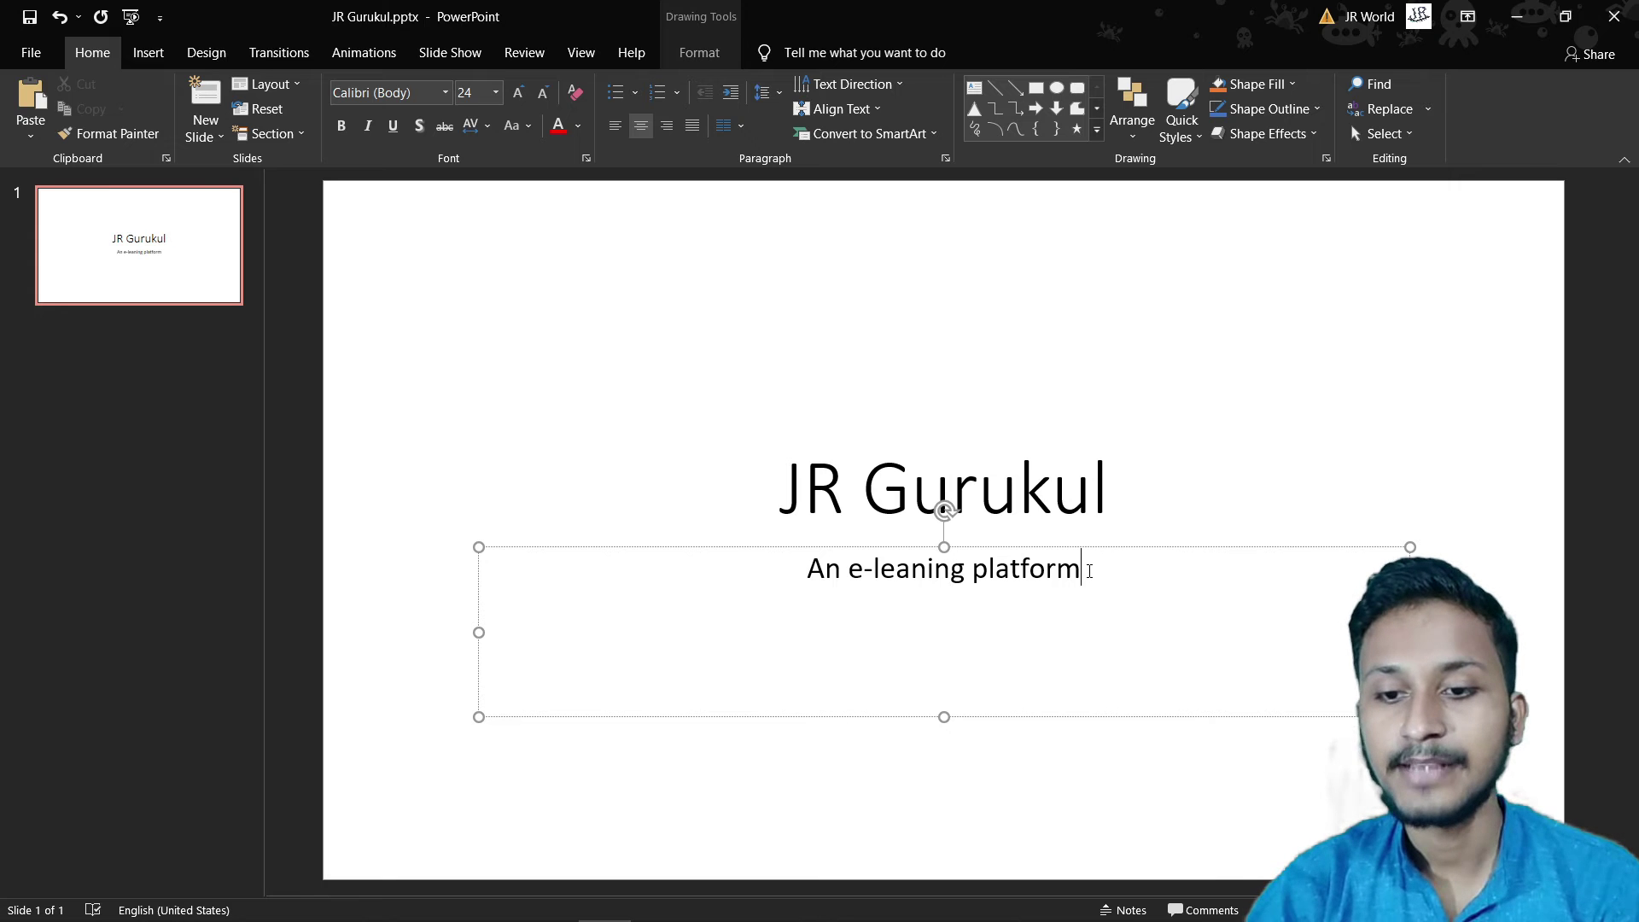
pyautogui.write('.')
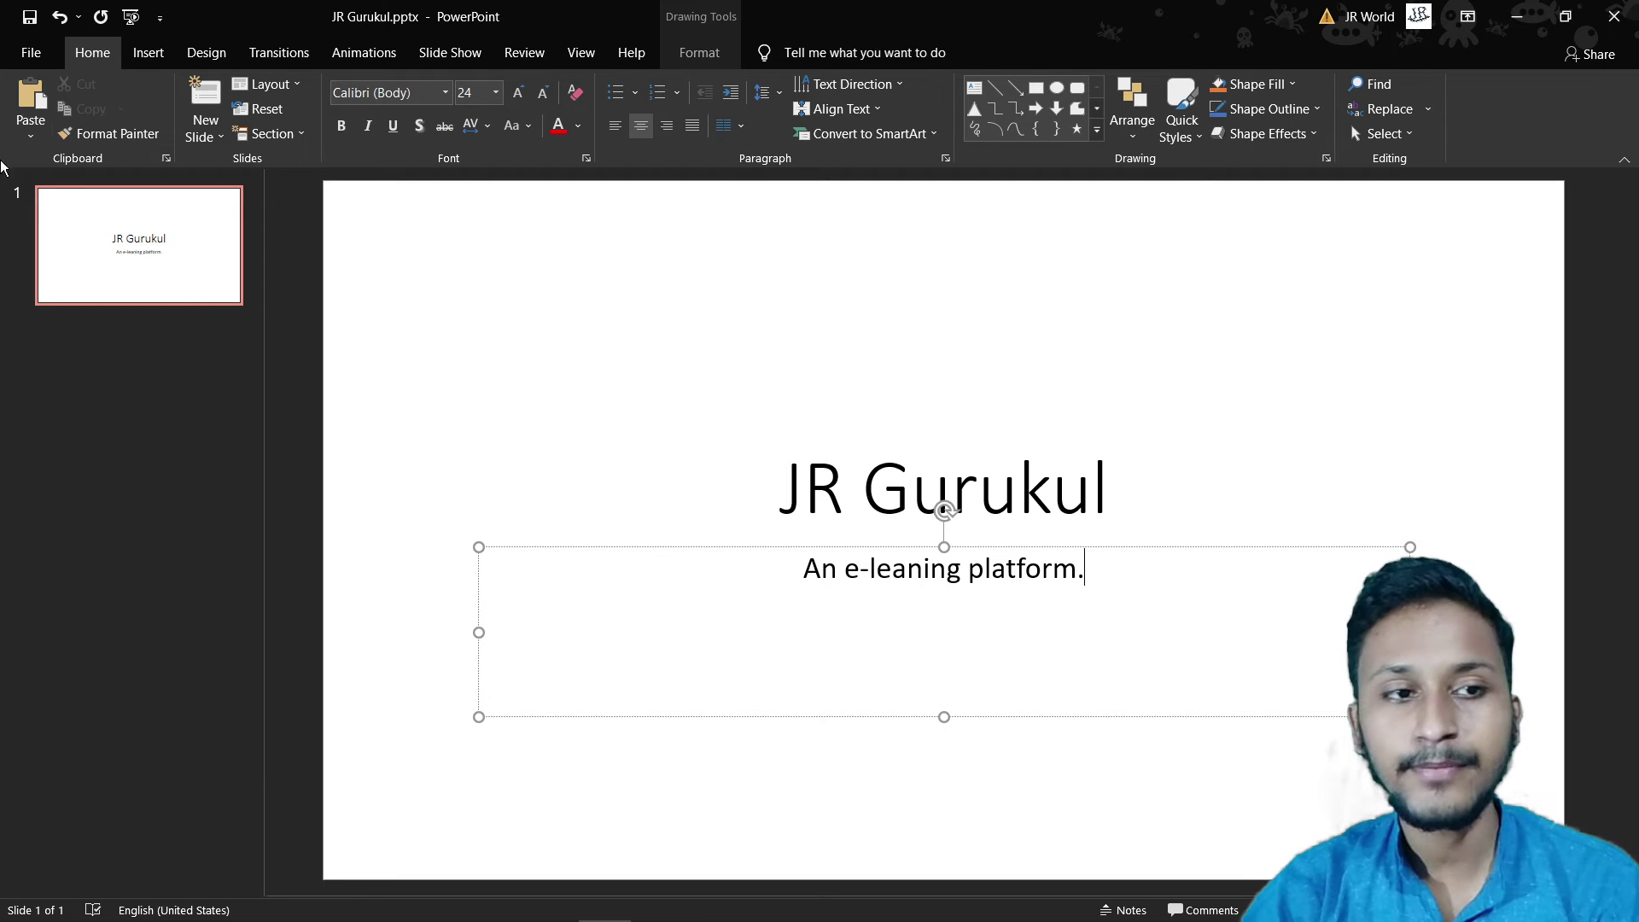
pyautogui.click(31, 53)
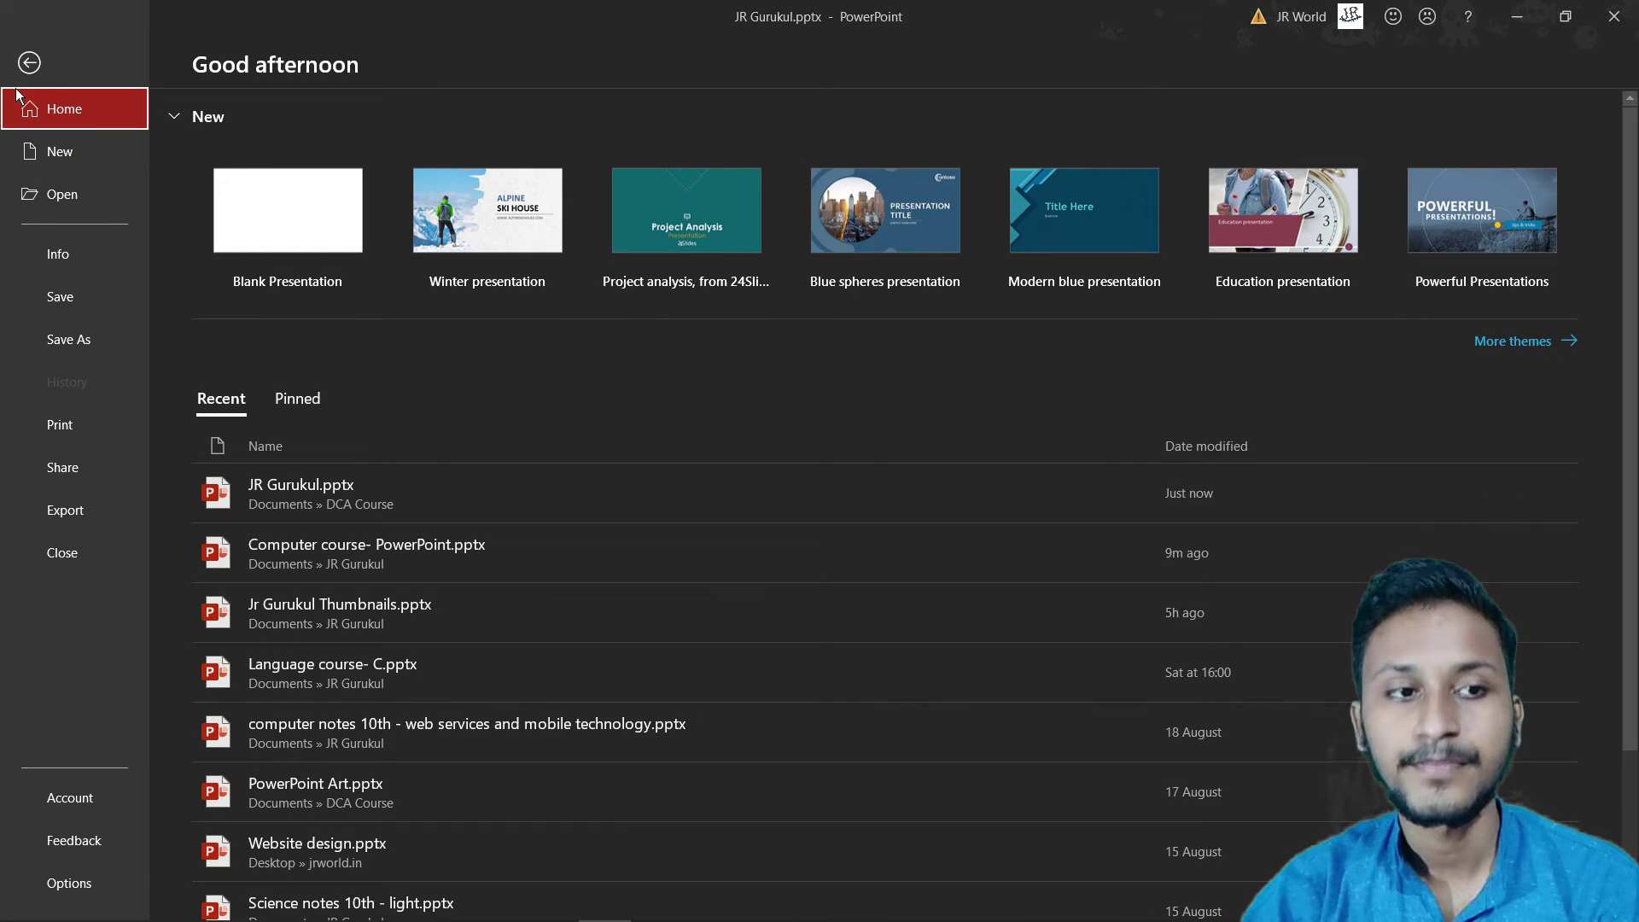
pyautogui.click(29, 62)
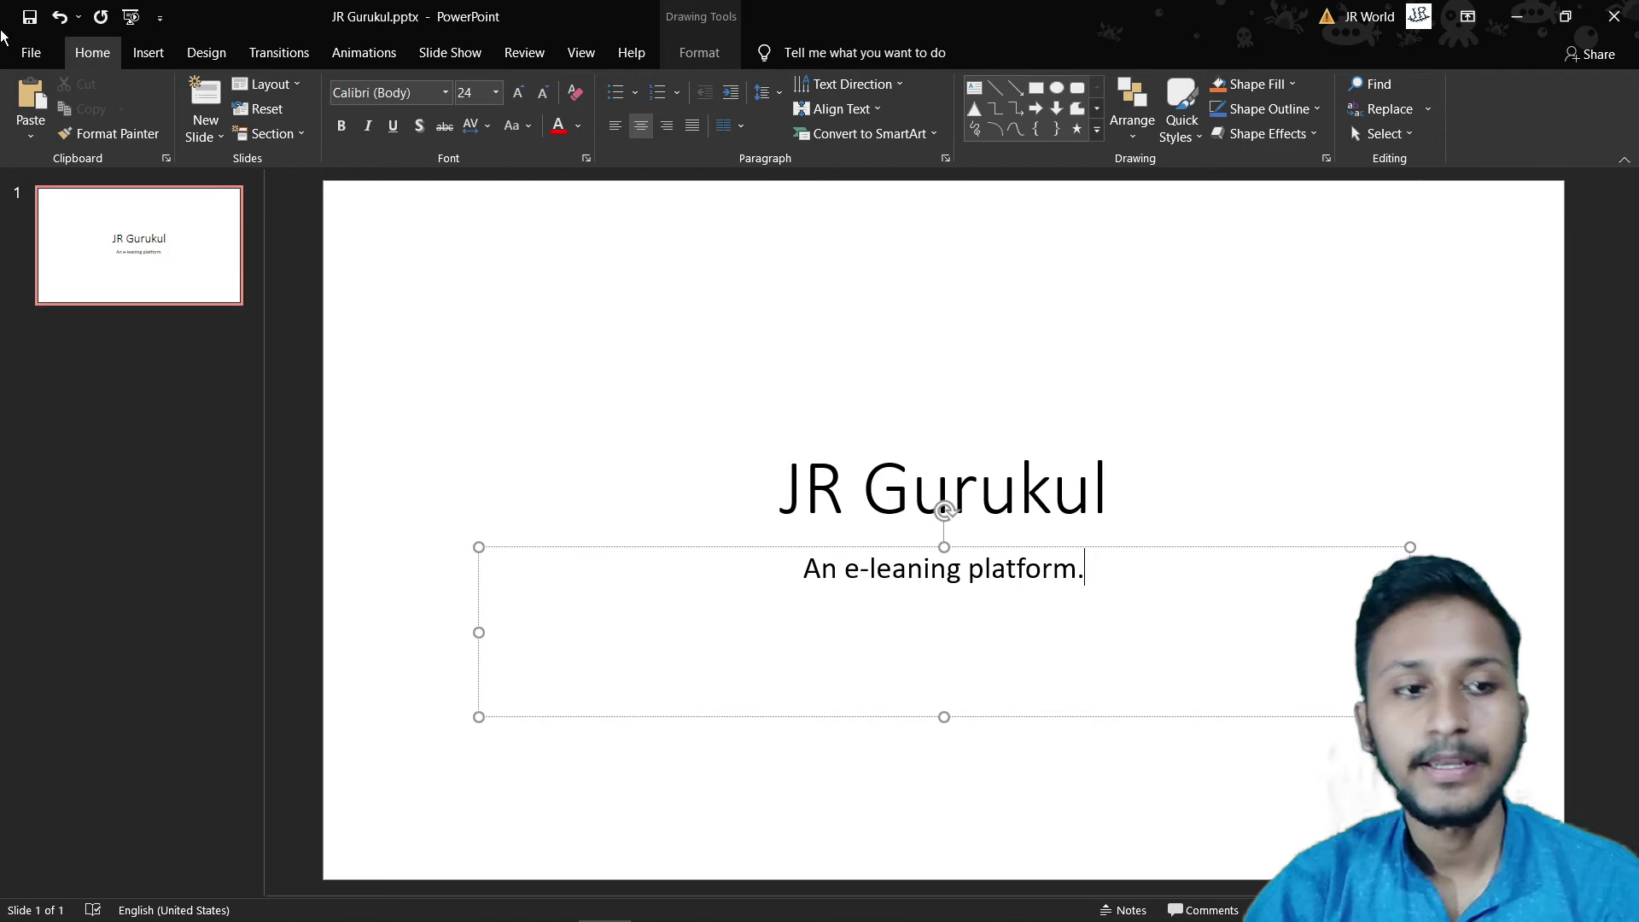
pyautogui.click(31, 52)
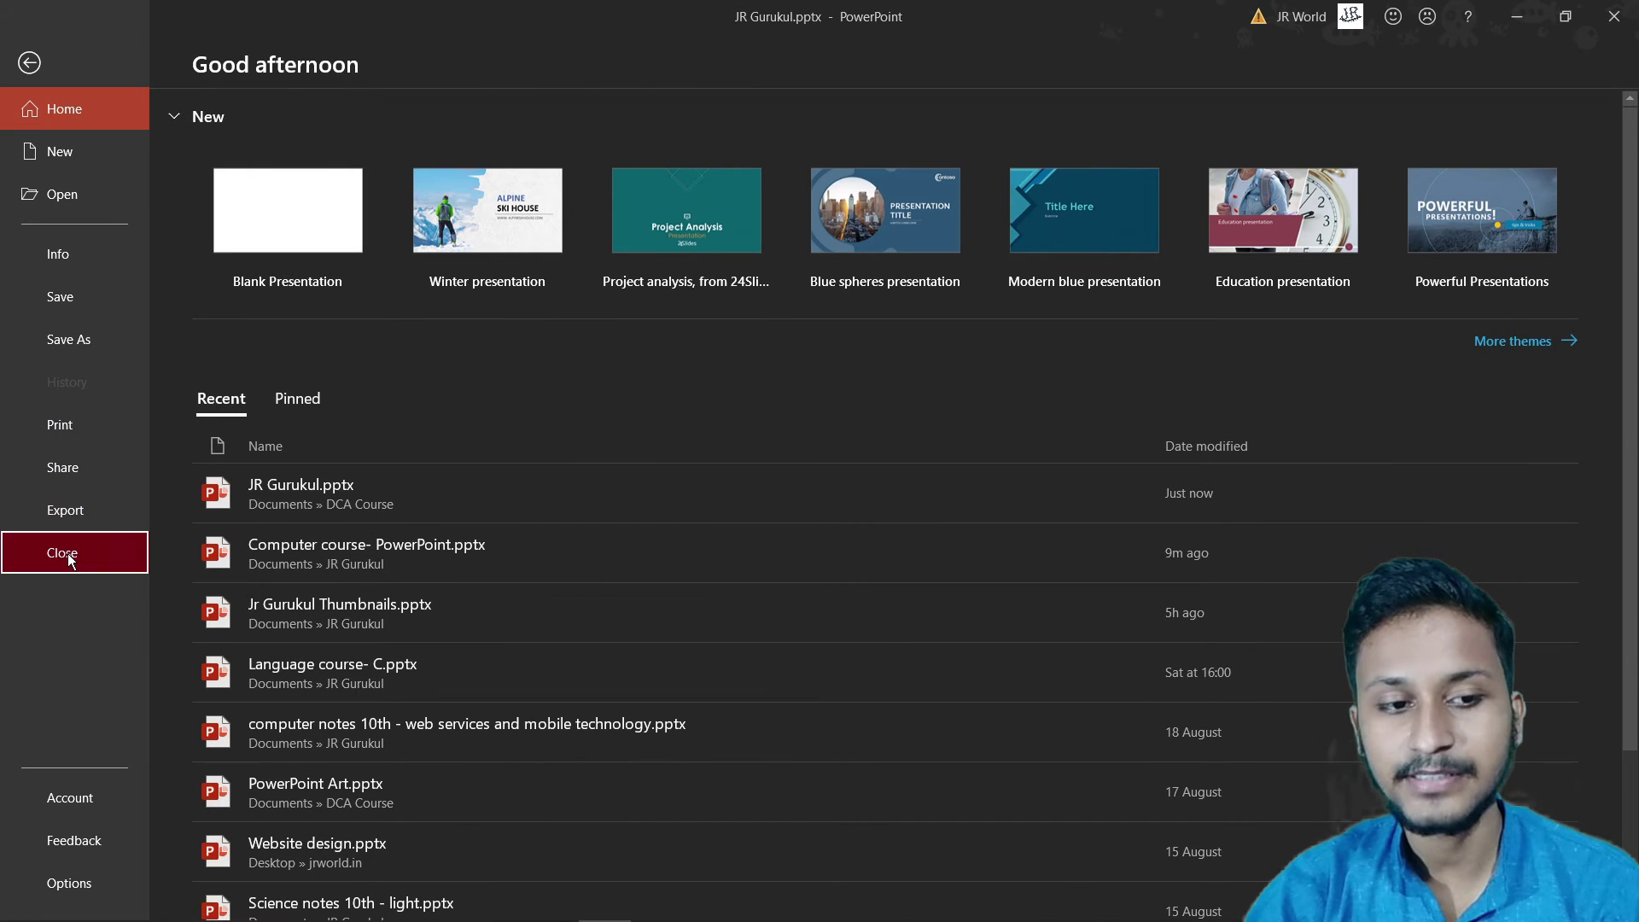
# Step: Close JR Gurukul.pptx choosing Don't Save, then minimize PowerPoint
pyautogui.click(70, 560)
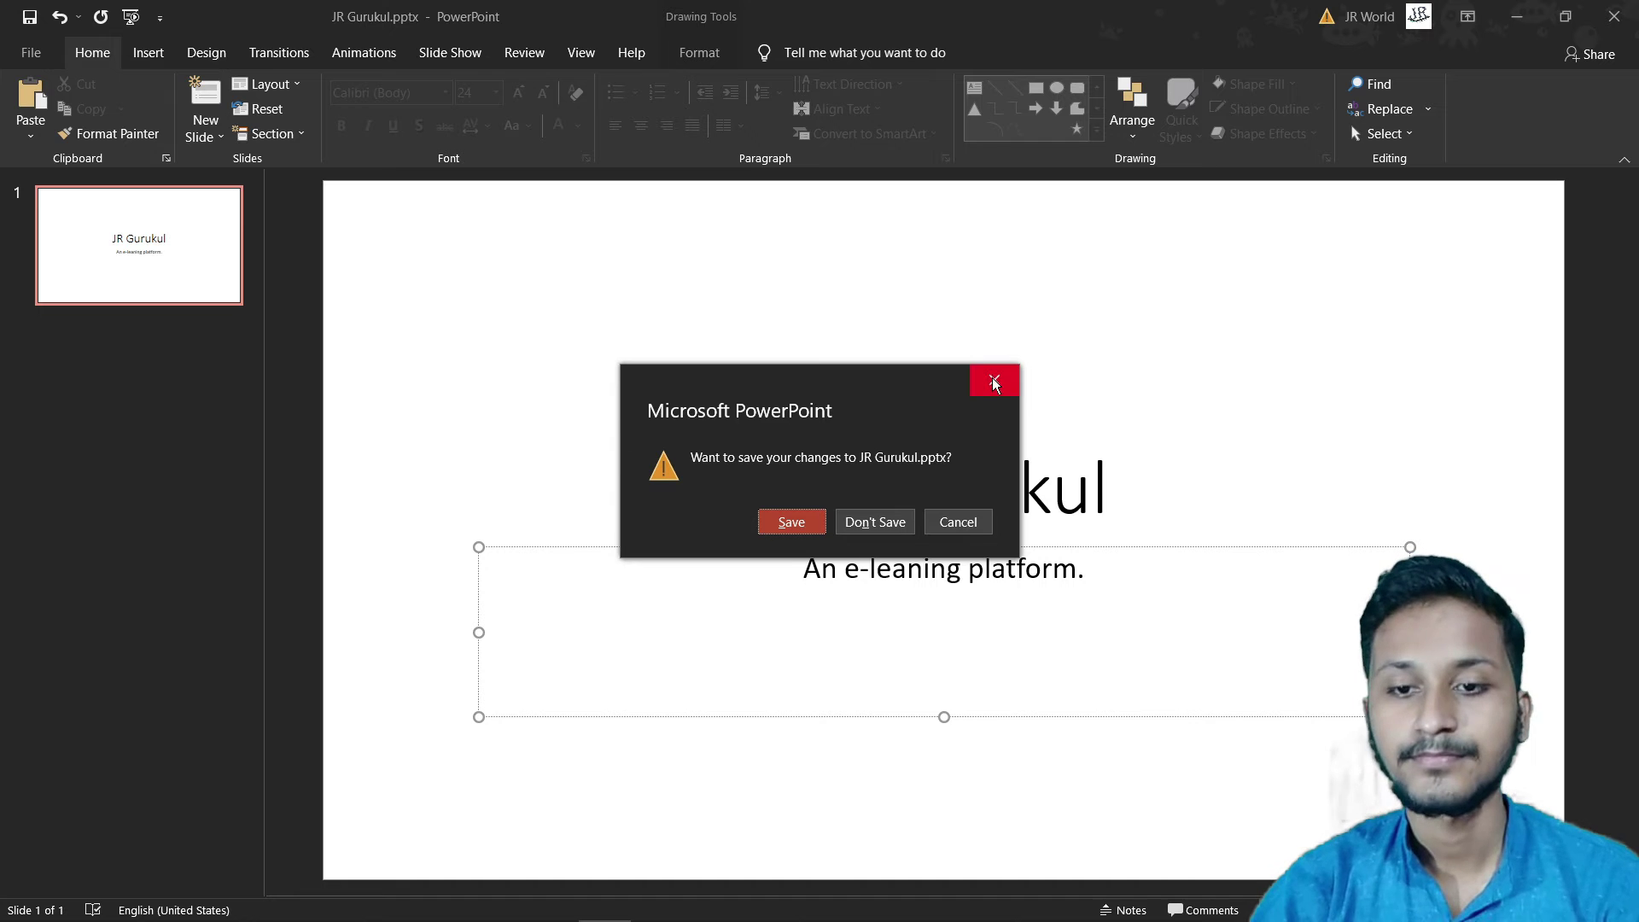
pyautogui.click(872, 522)
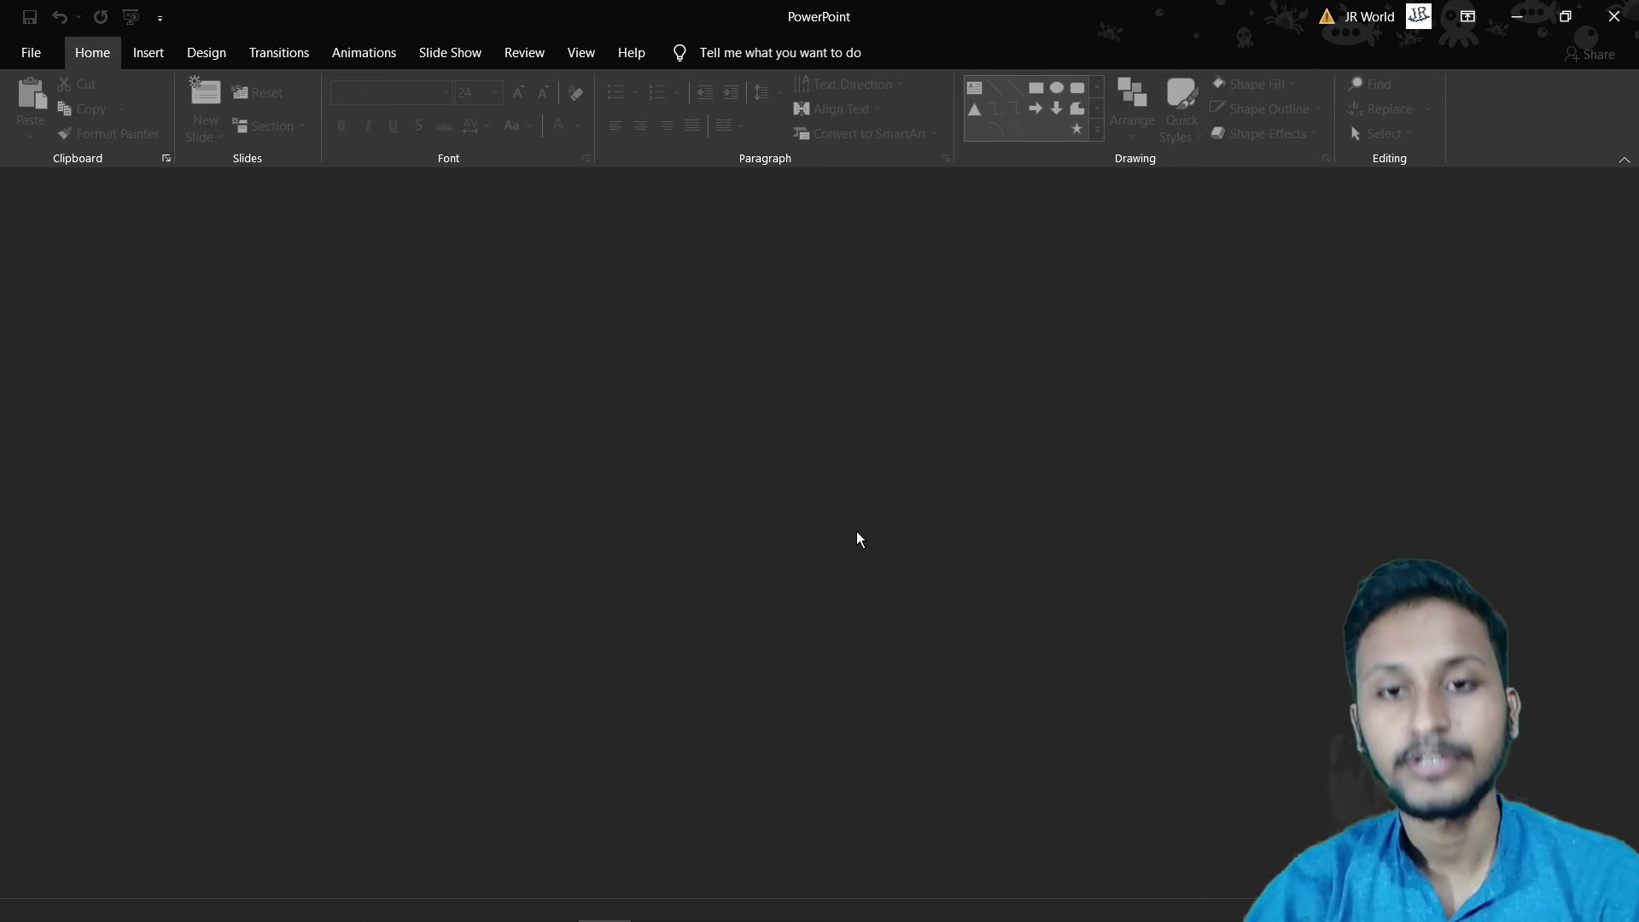
pyautogui.click(1517, 17)
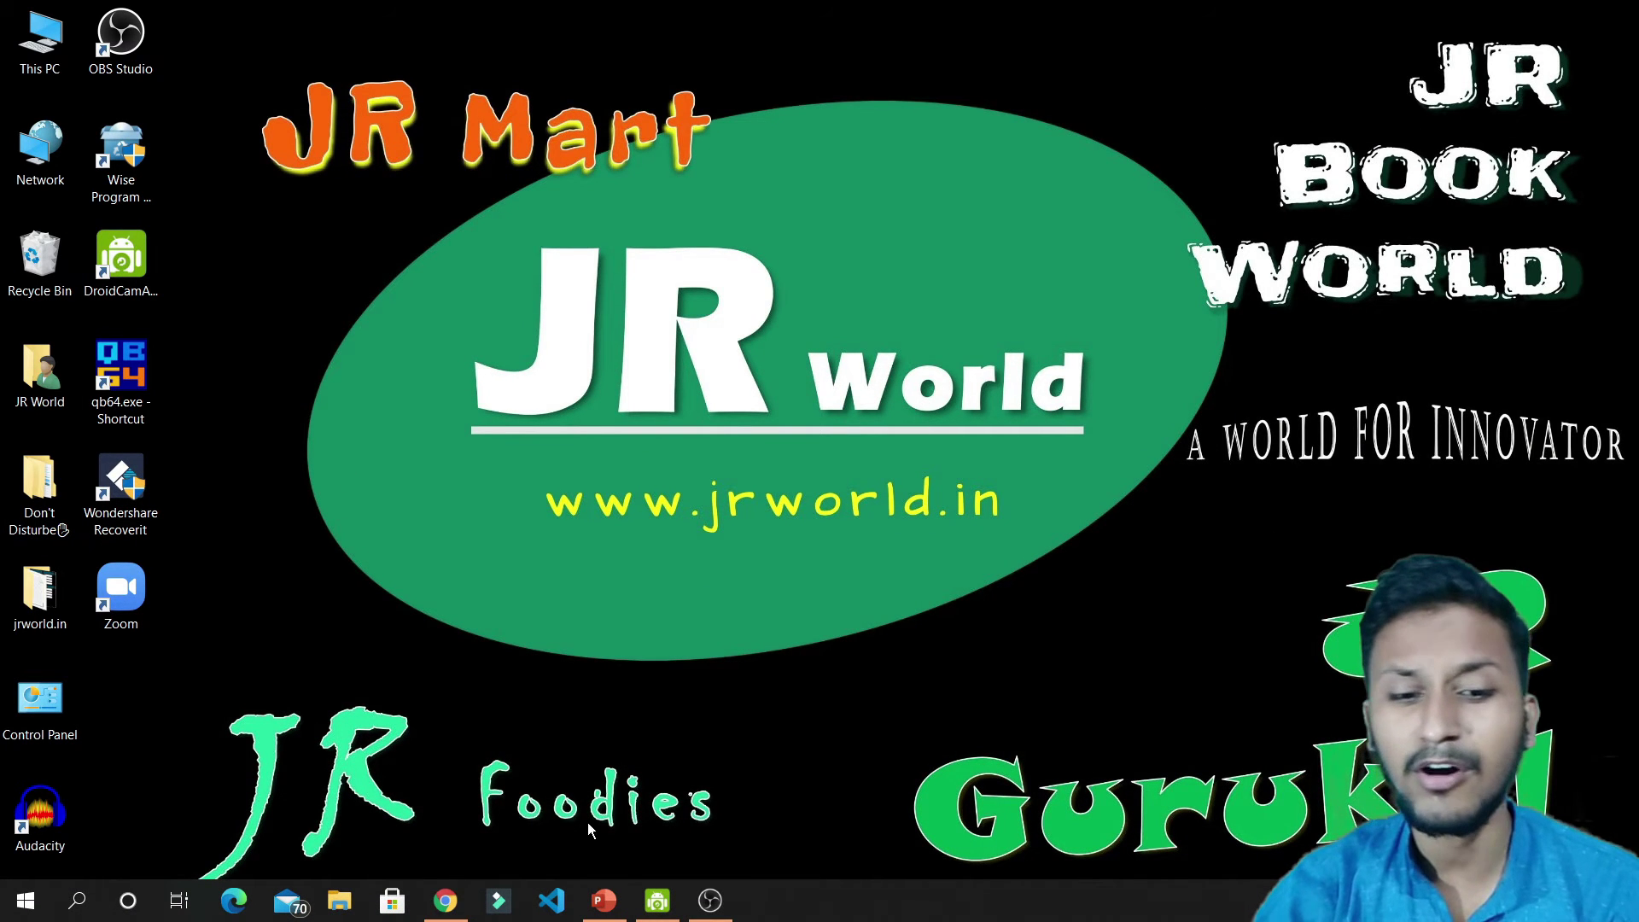
# Step: Restore the PowerPoint window from the taskbar and go to its File screen
pyautogui.click(604, 901)
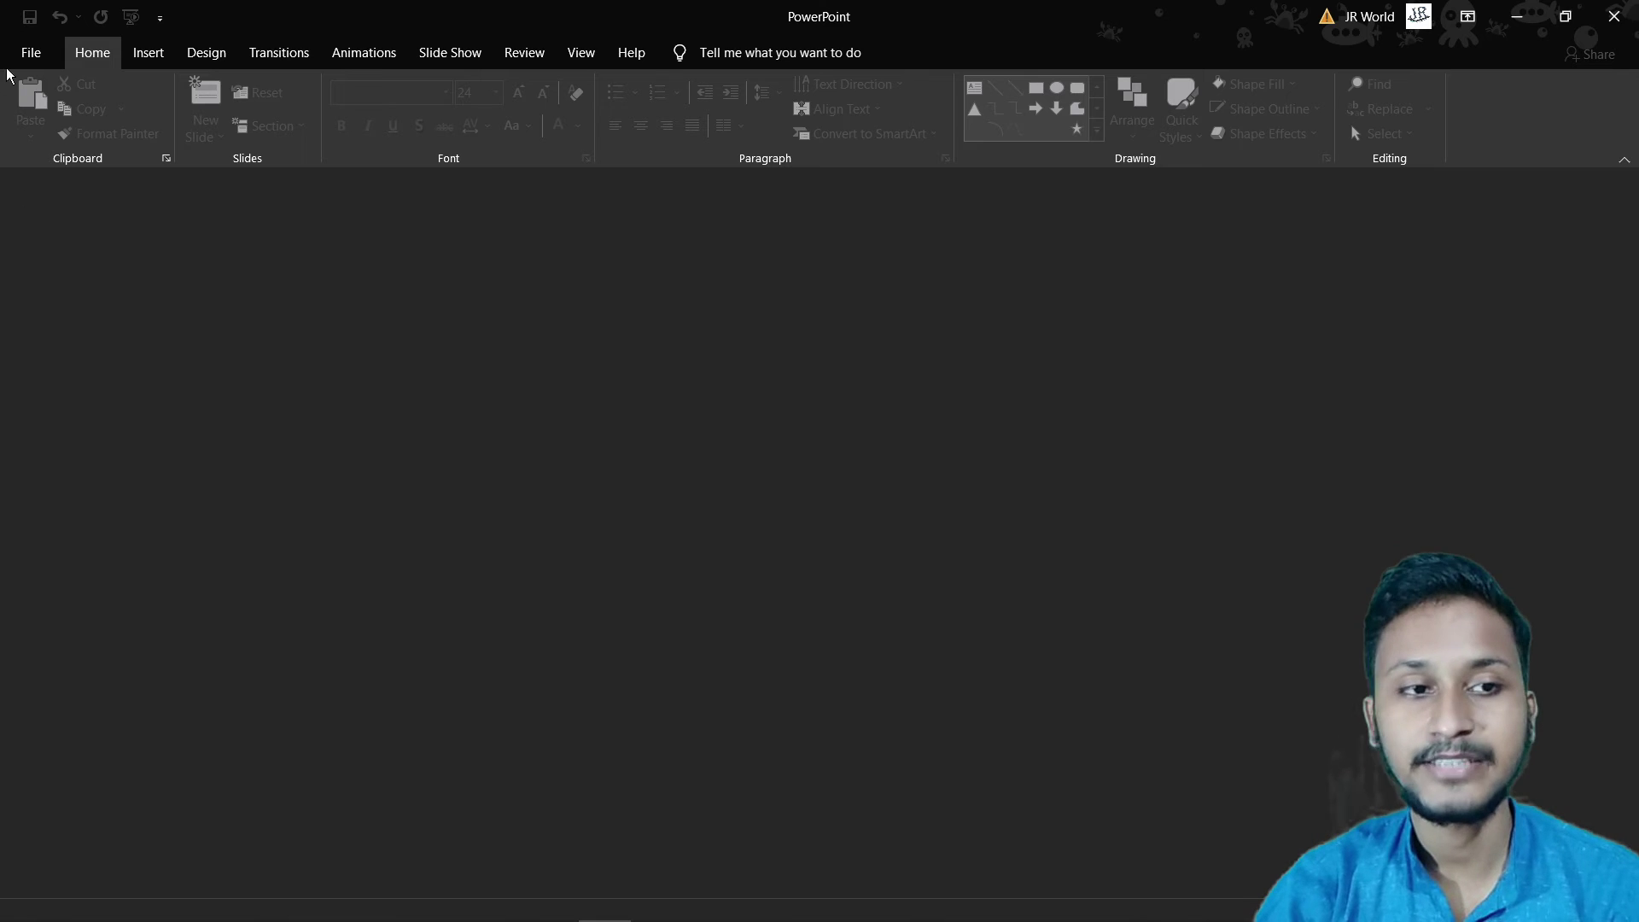
pyautogui.click(30, 52)
# Step: Open JR Gurukul.pptx from the recent presentations, then close it again
pyautogui.click(79, 182)
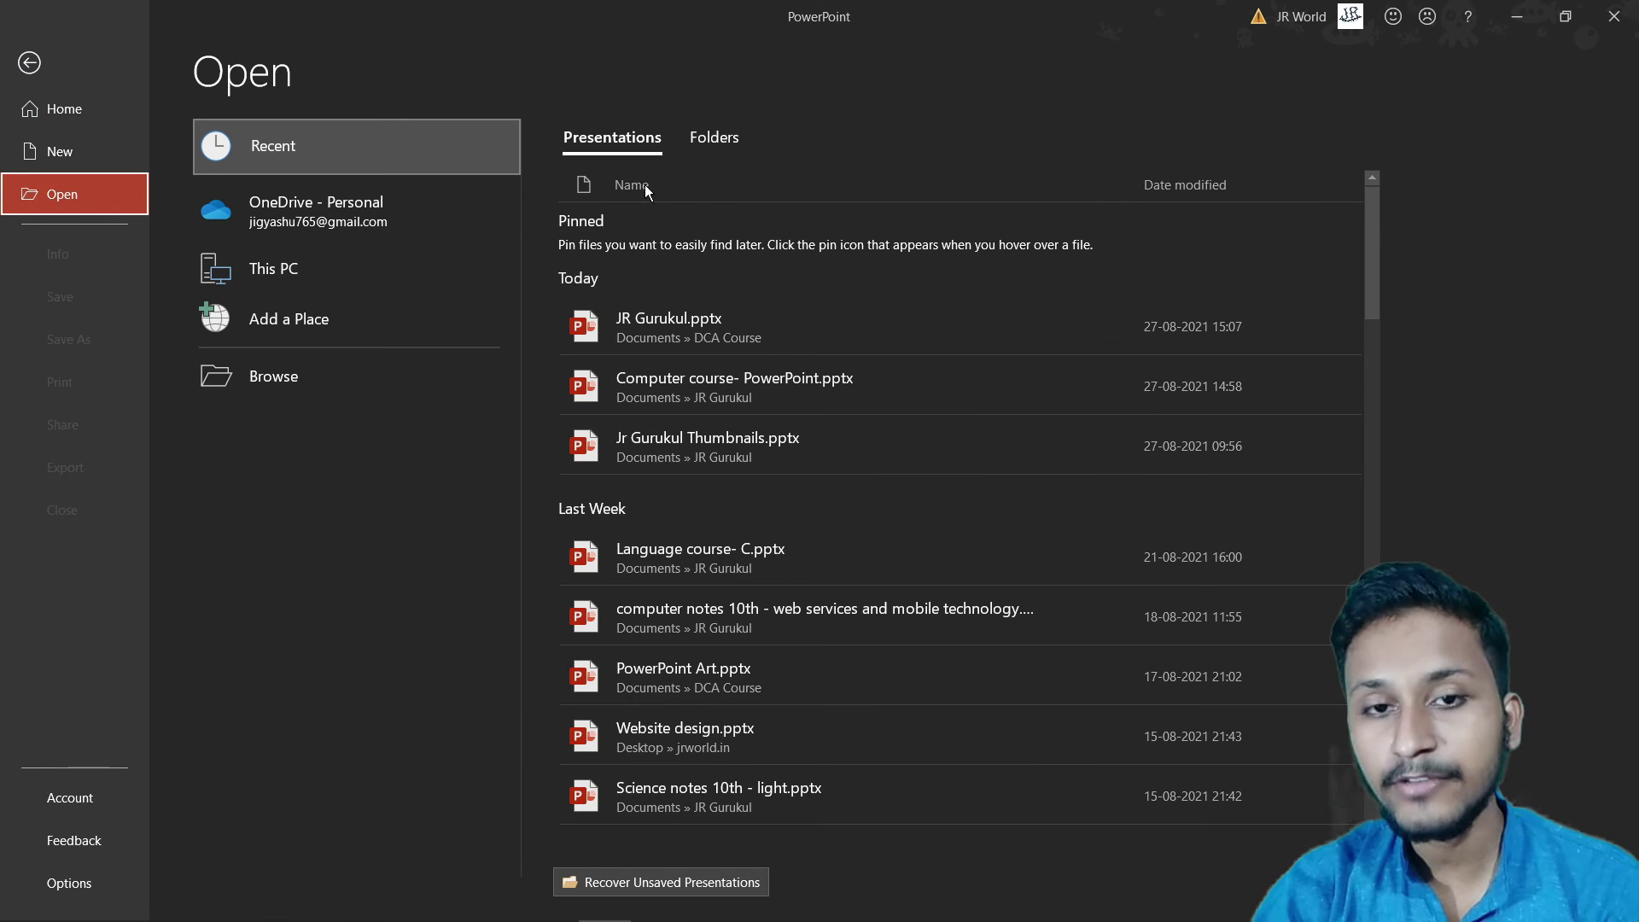
pyautogui.moveTo(833, 327)
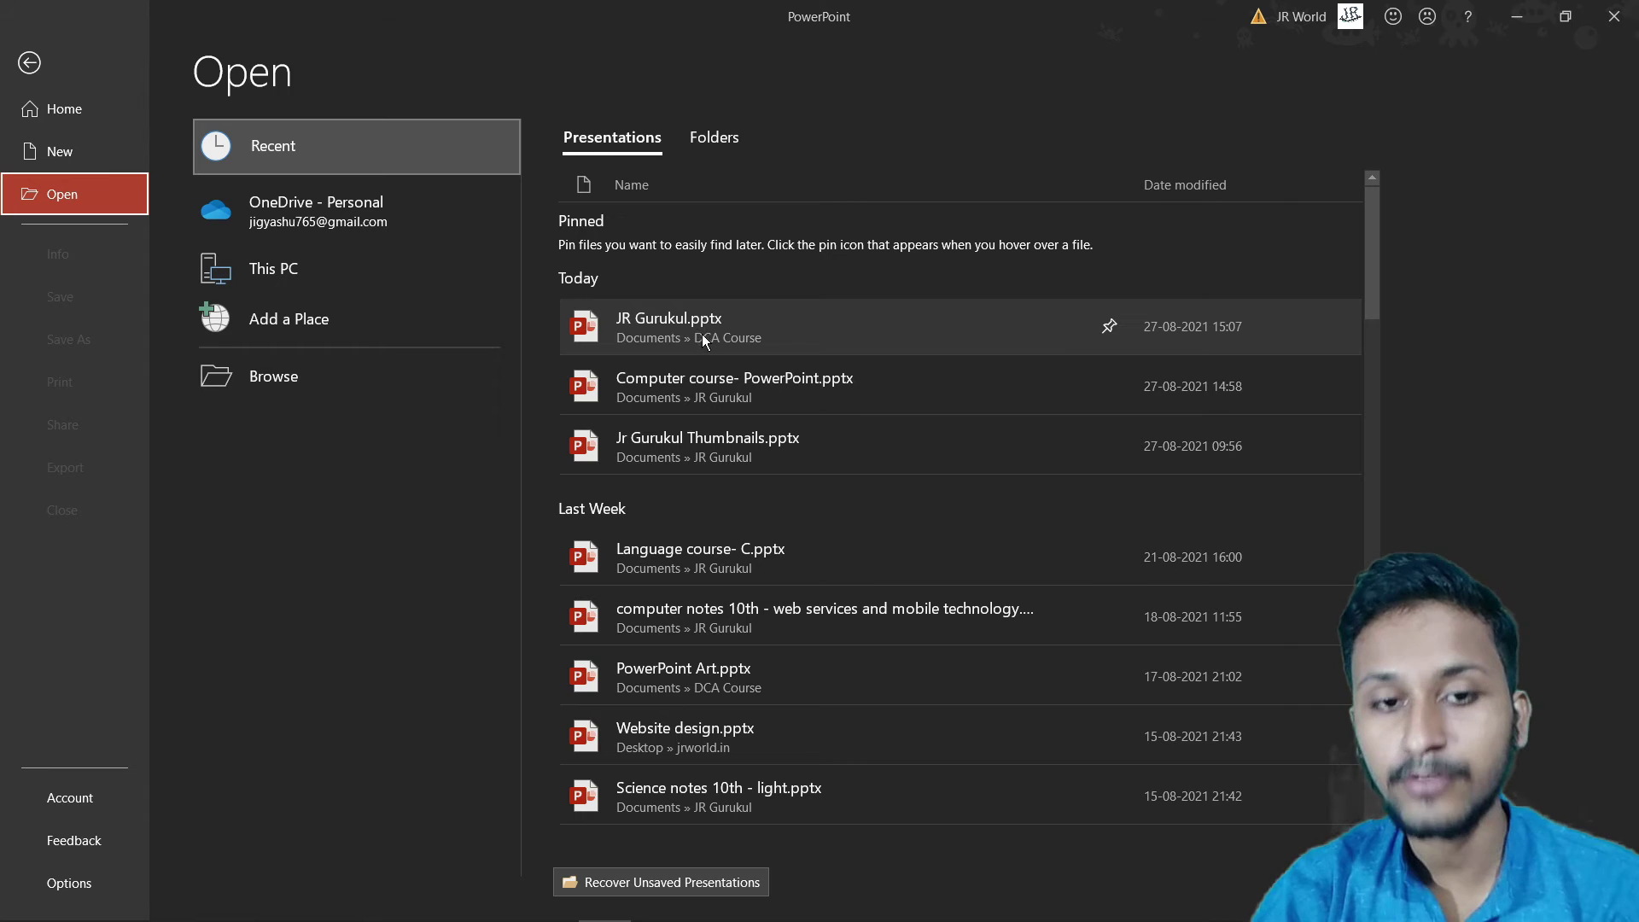
pyautogui.click(755, 322)
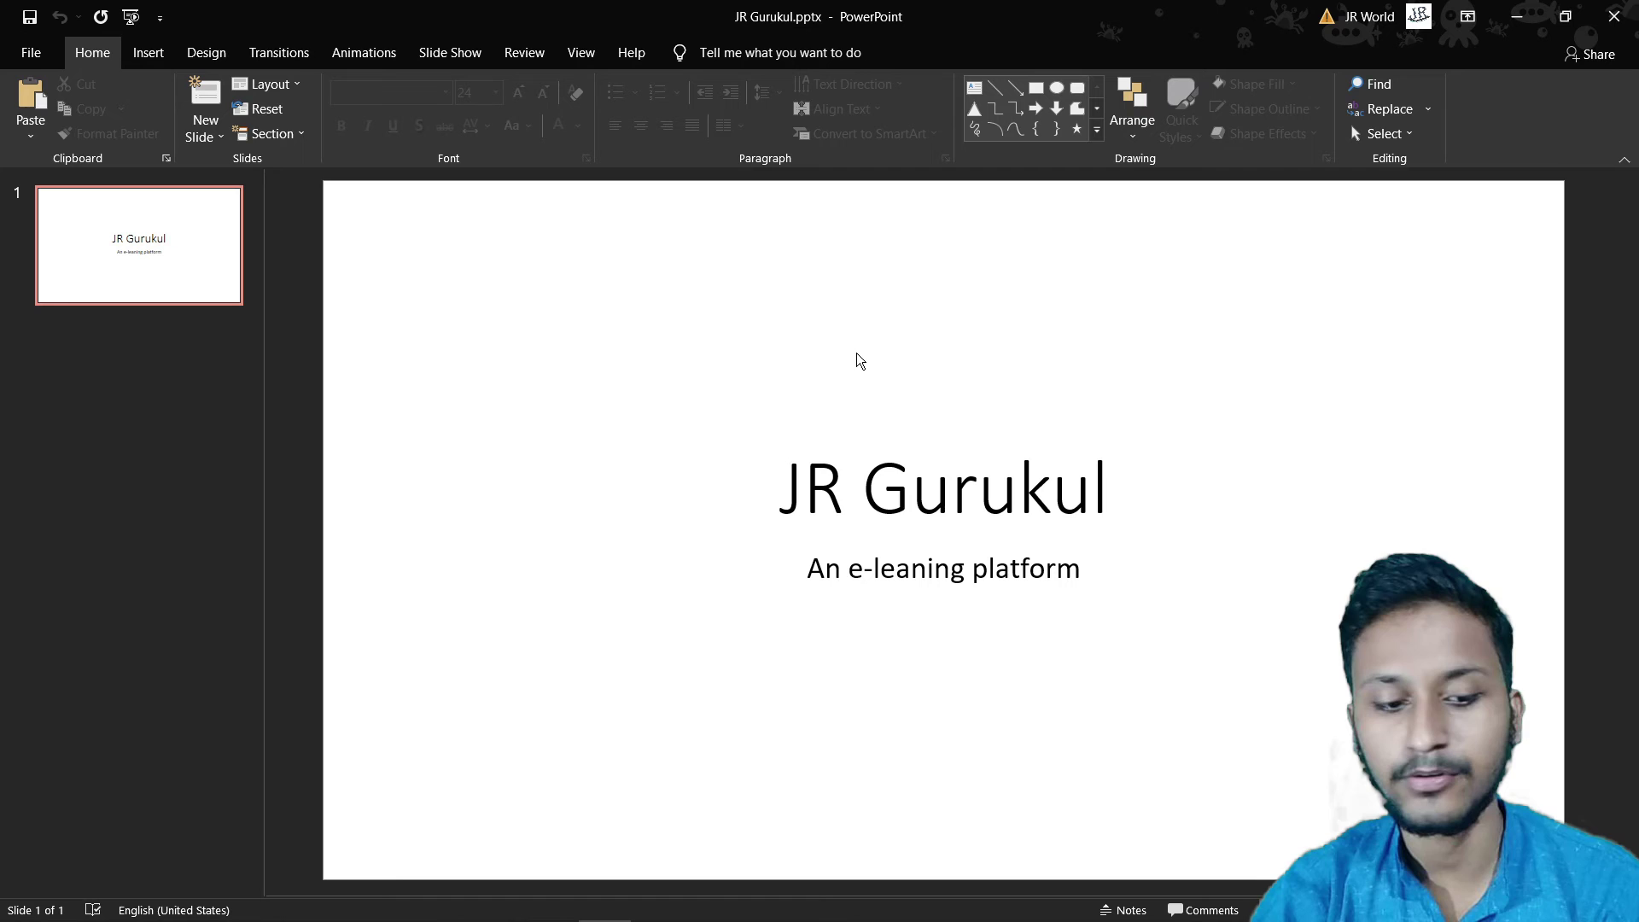
pyautogui.hotkey('ctrl', 'w')
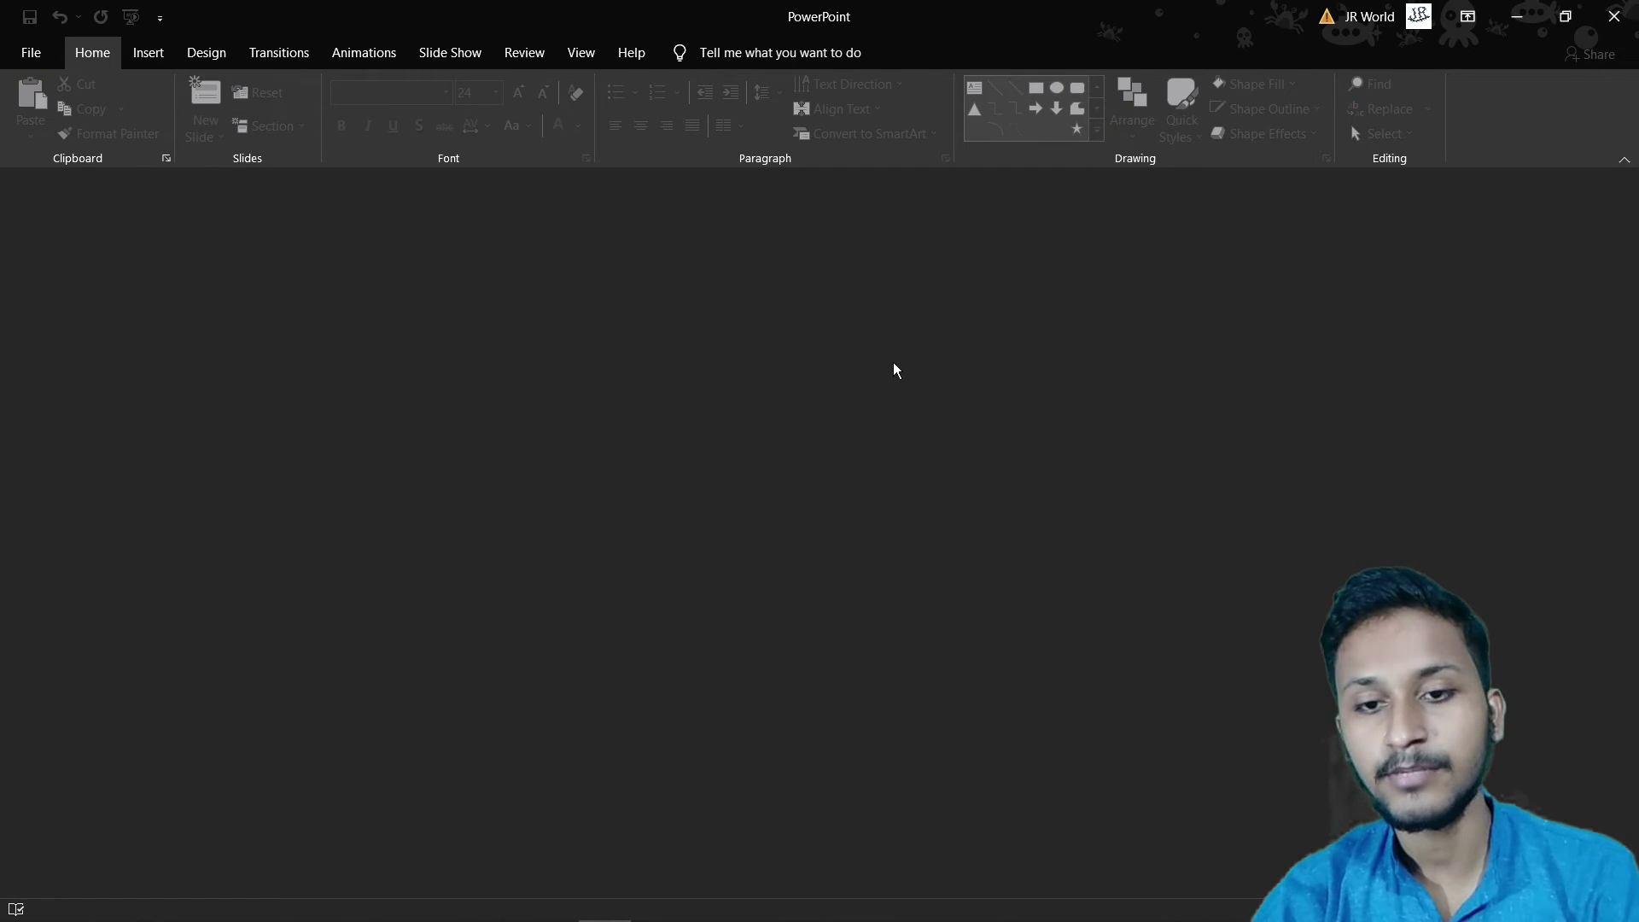
# Step: Open PowerPoint Art.pptx from the Documents » DCA Course folder
pyautogui.click(31, 55)
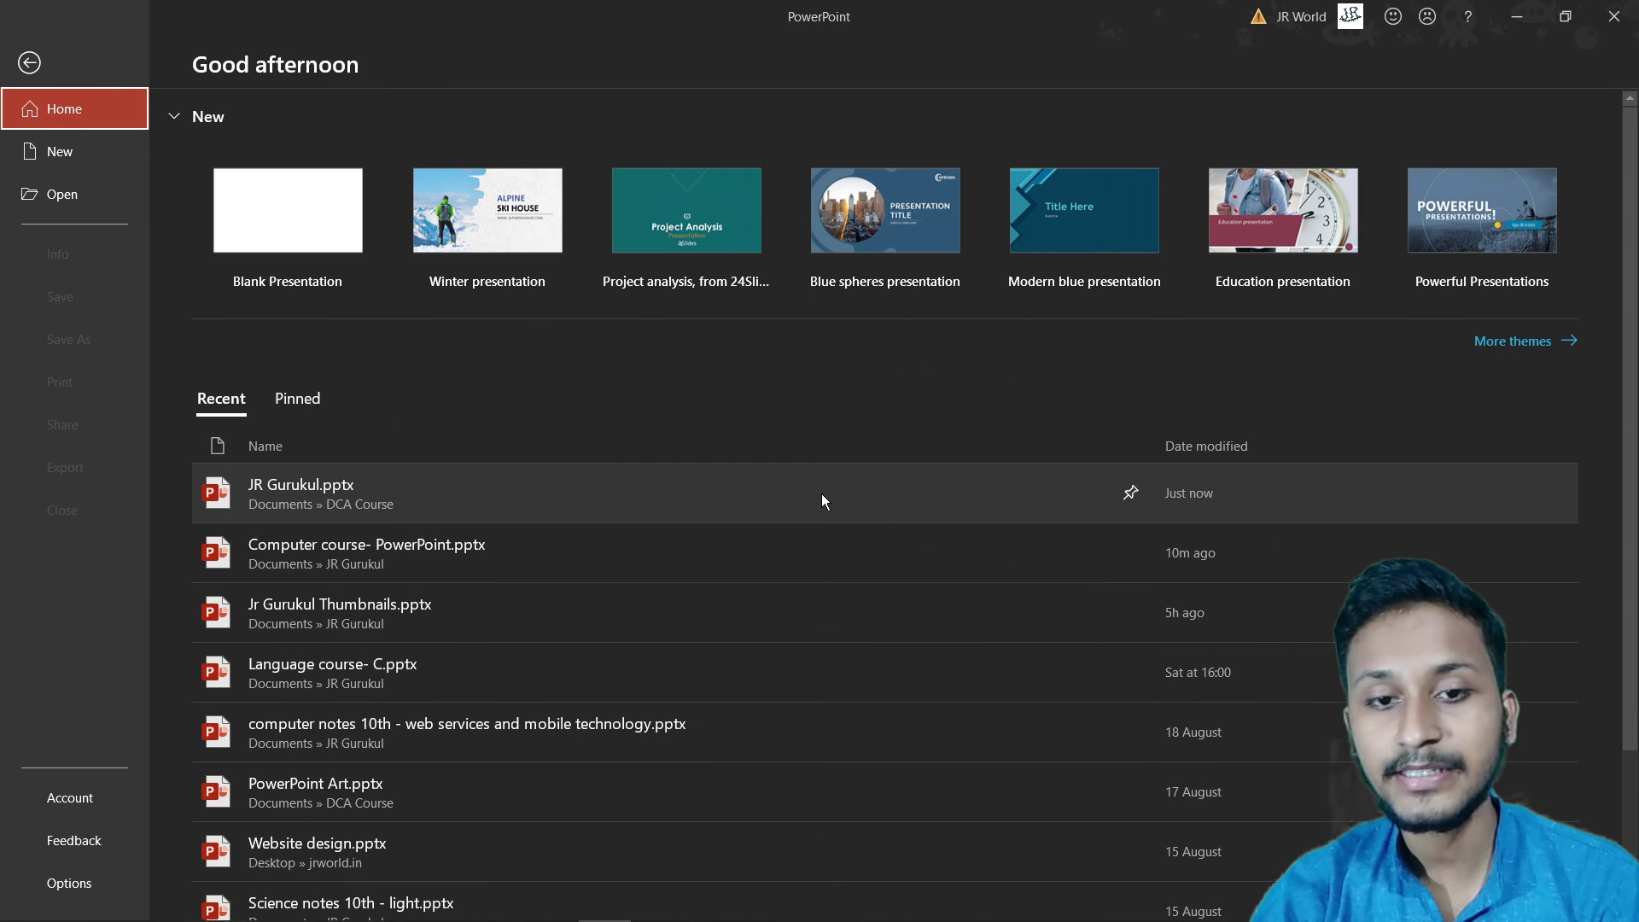
pyautogui.click(60, 197)
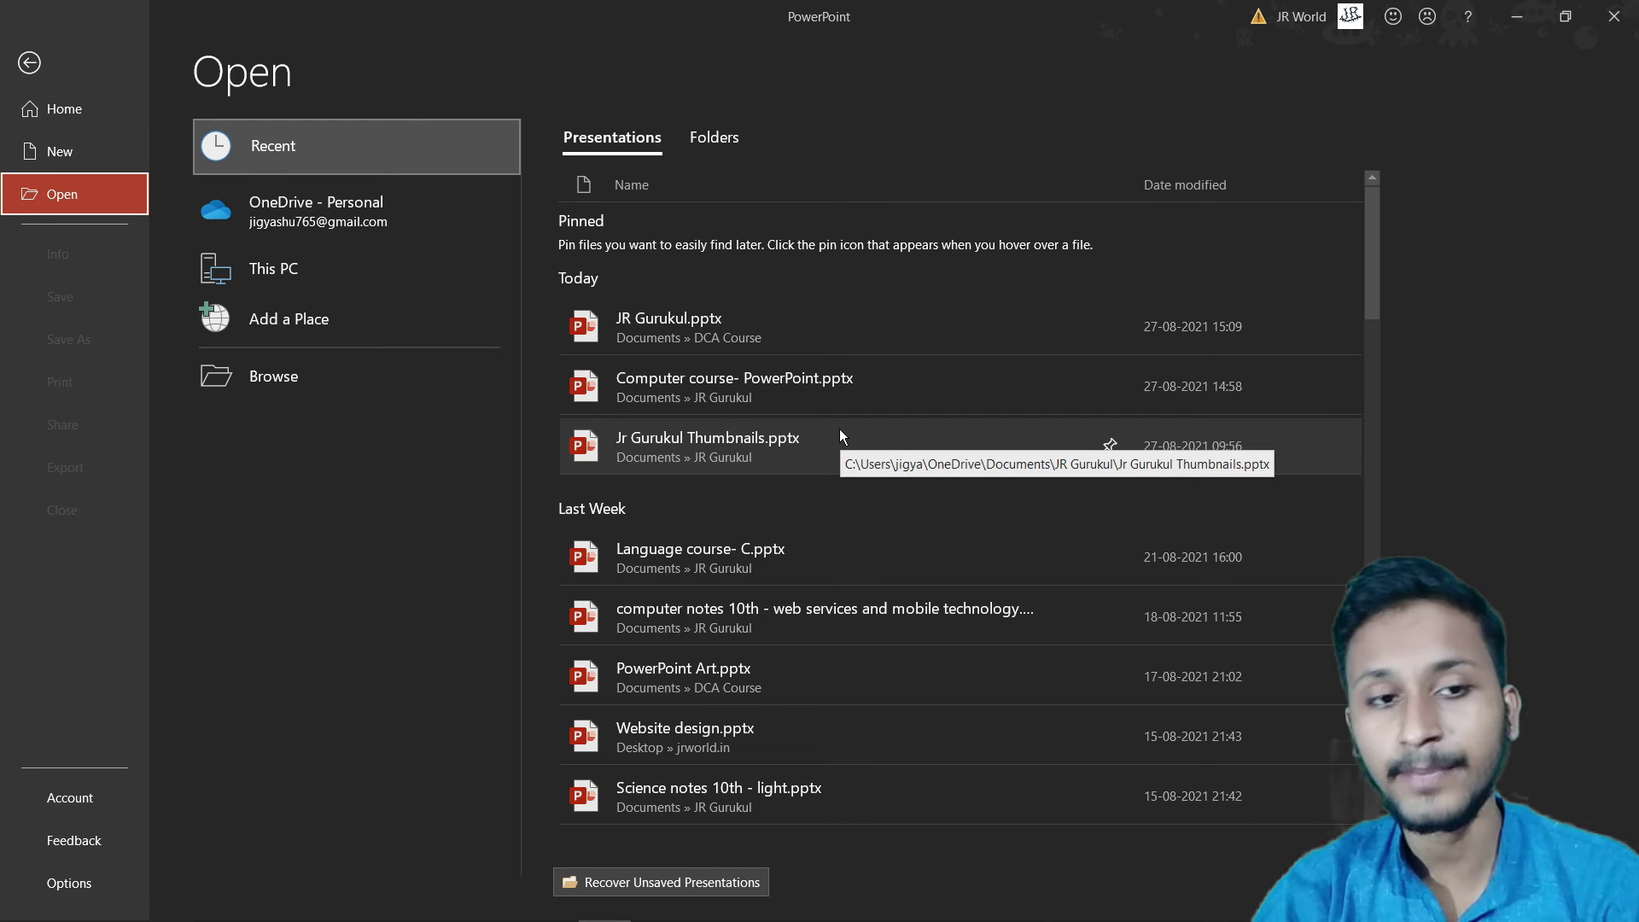
pyautogui.click(254, 370)
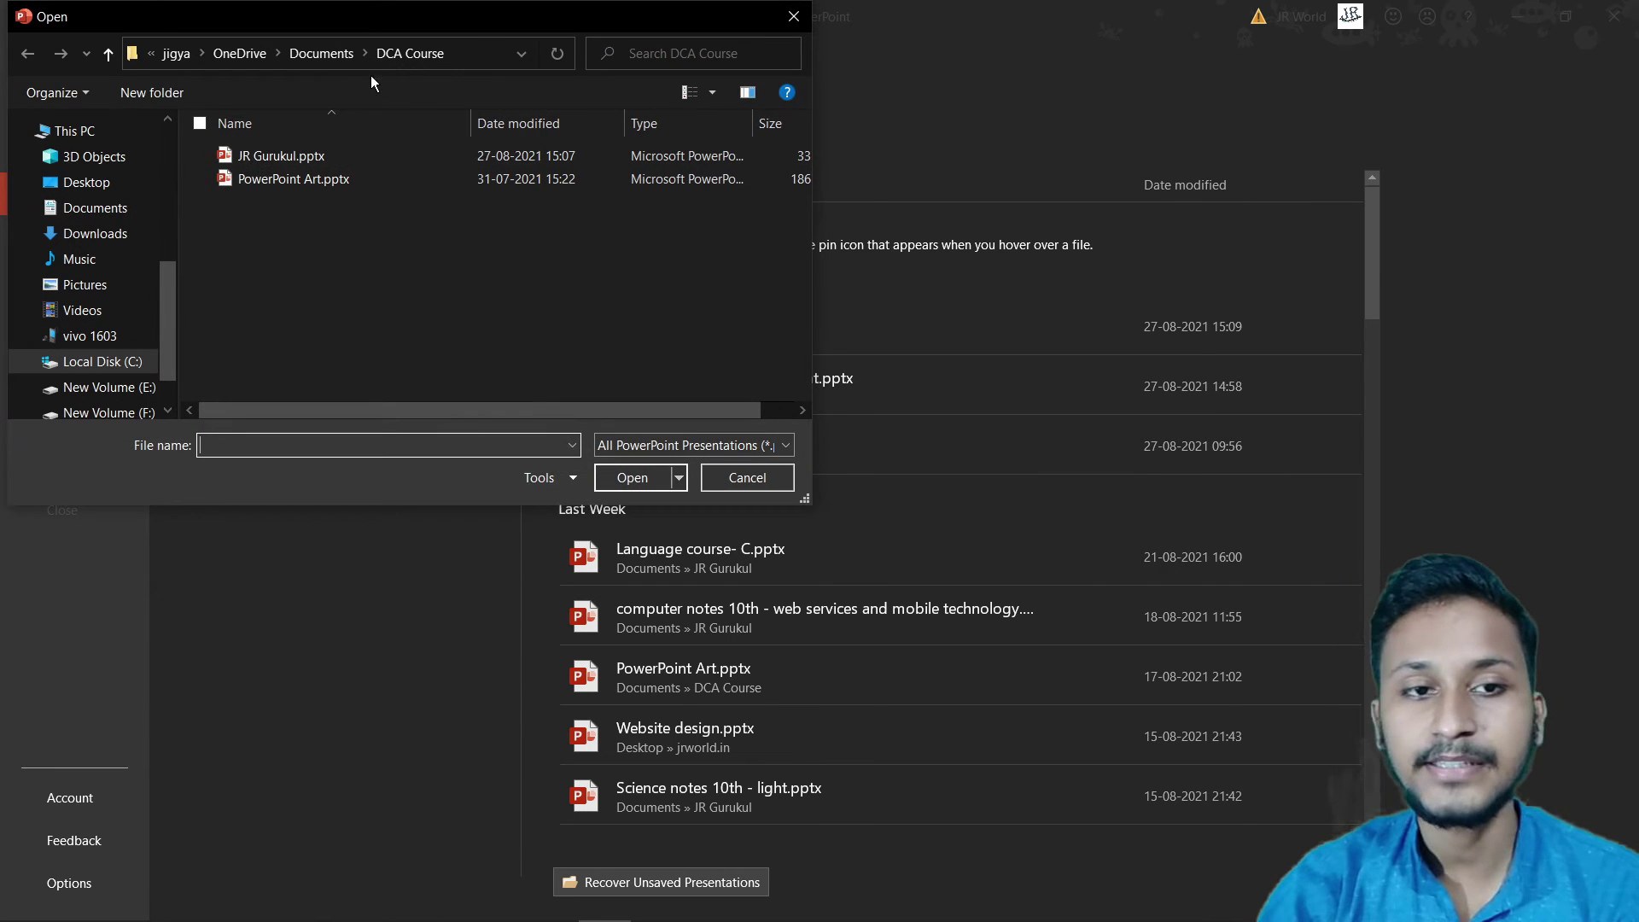
pyautogui.click(316, 54)
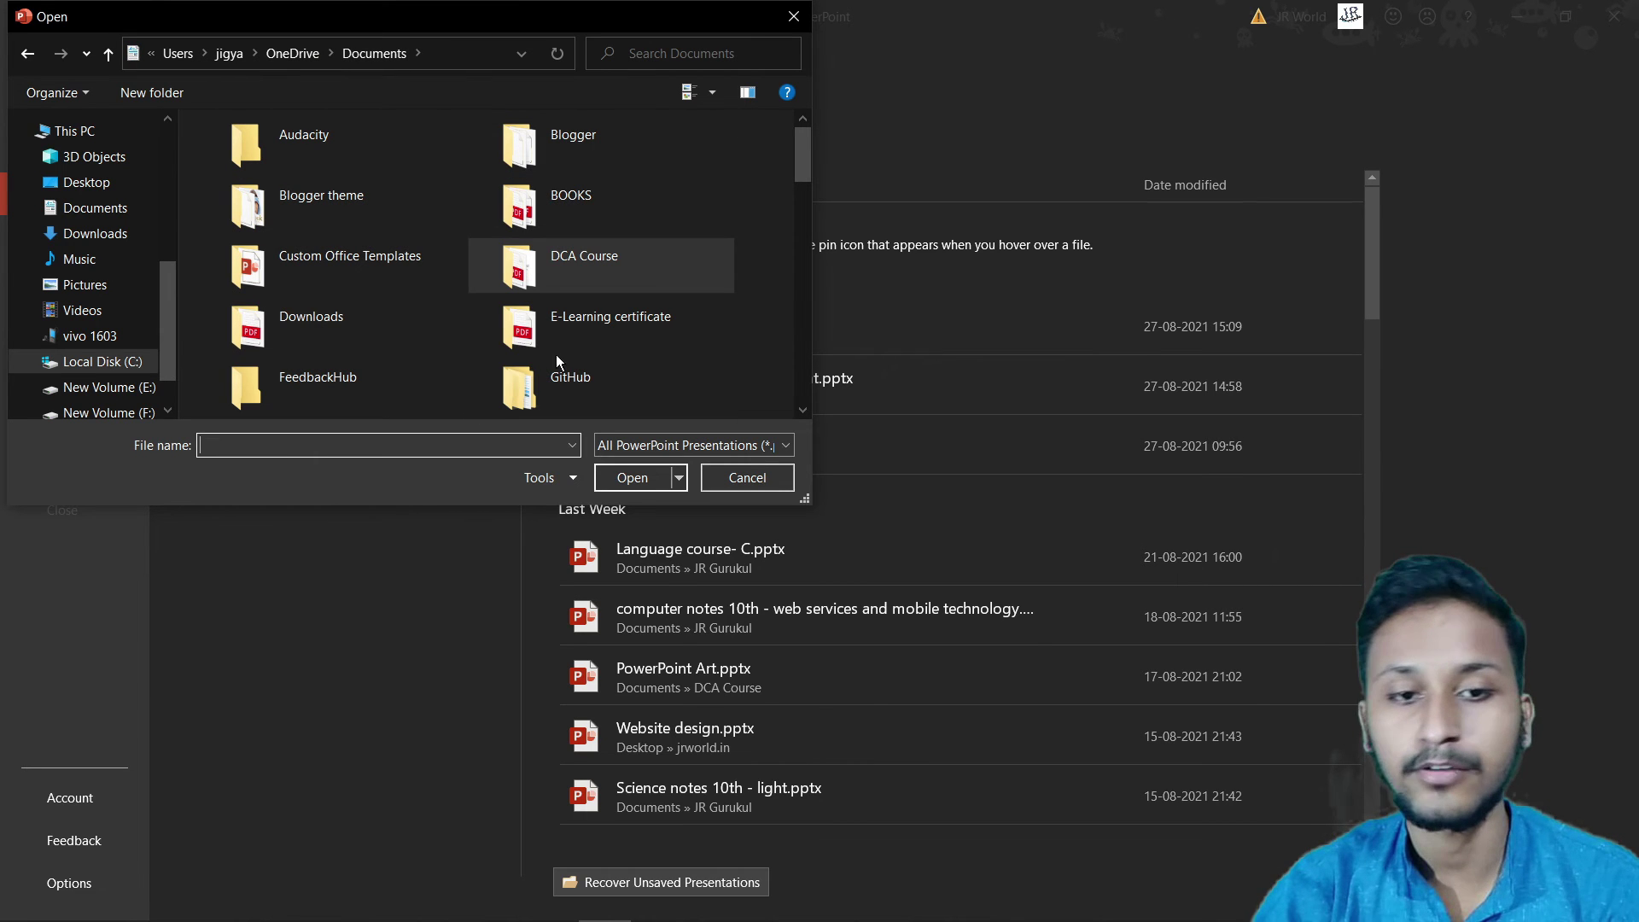
pyautogui.doubleClick(608, 263)
pyautogui.moveTo(293, 179)
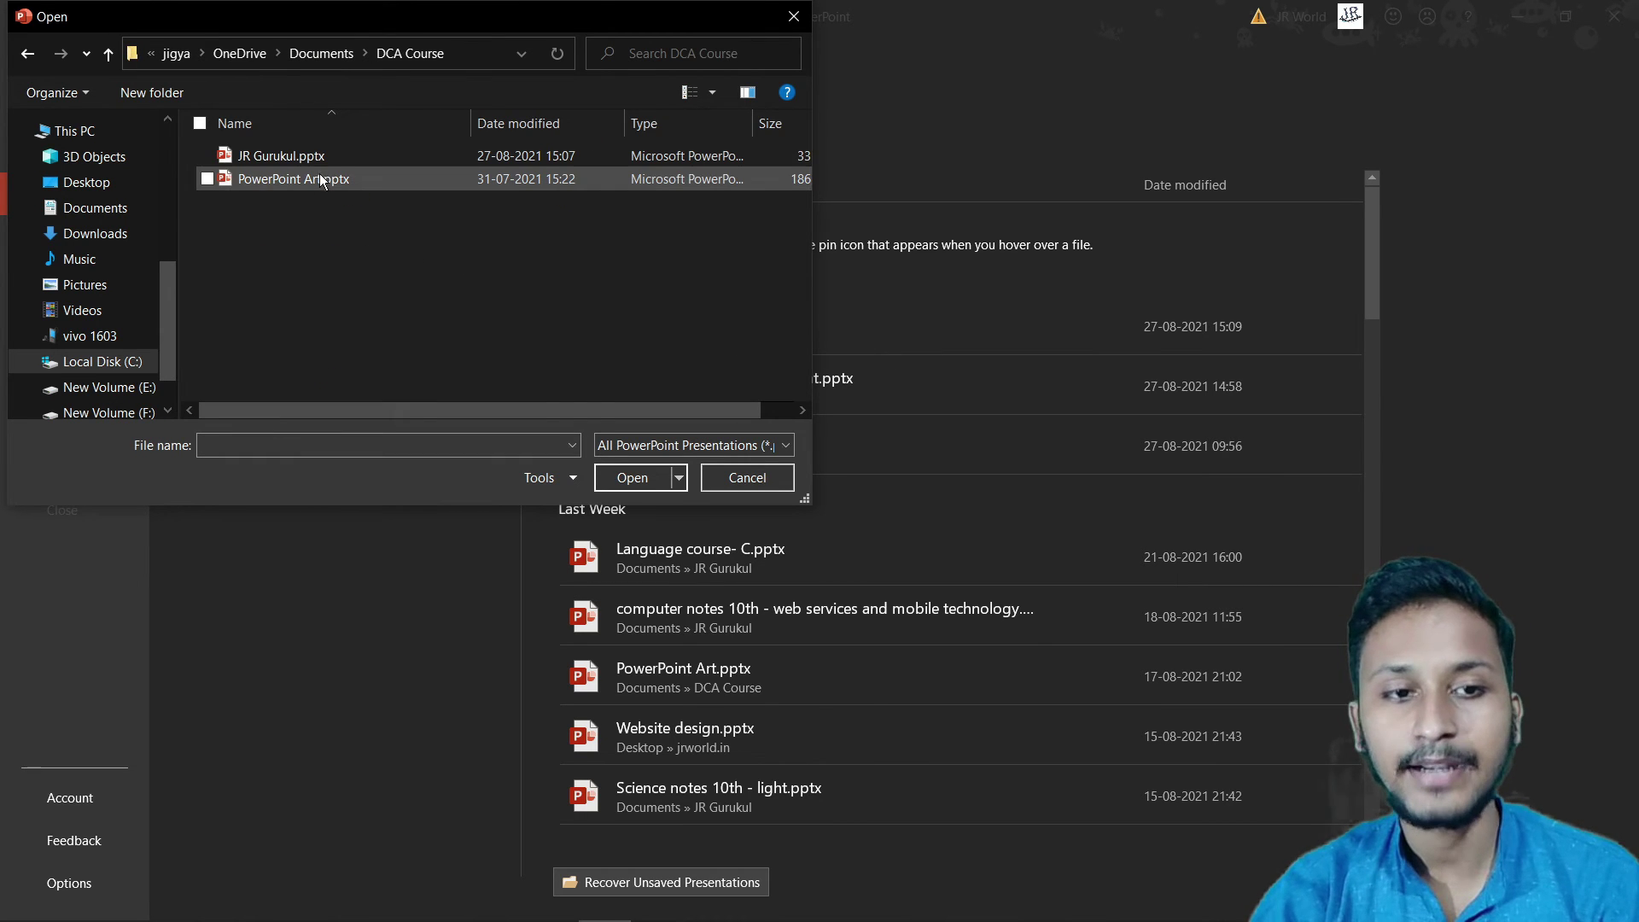
pyautogui.click(354, 181)
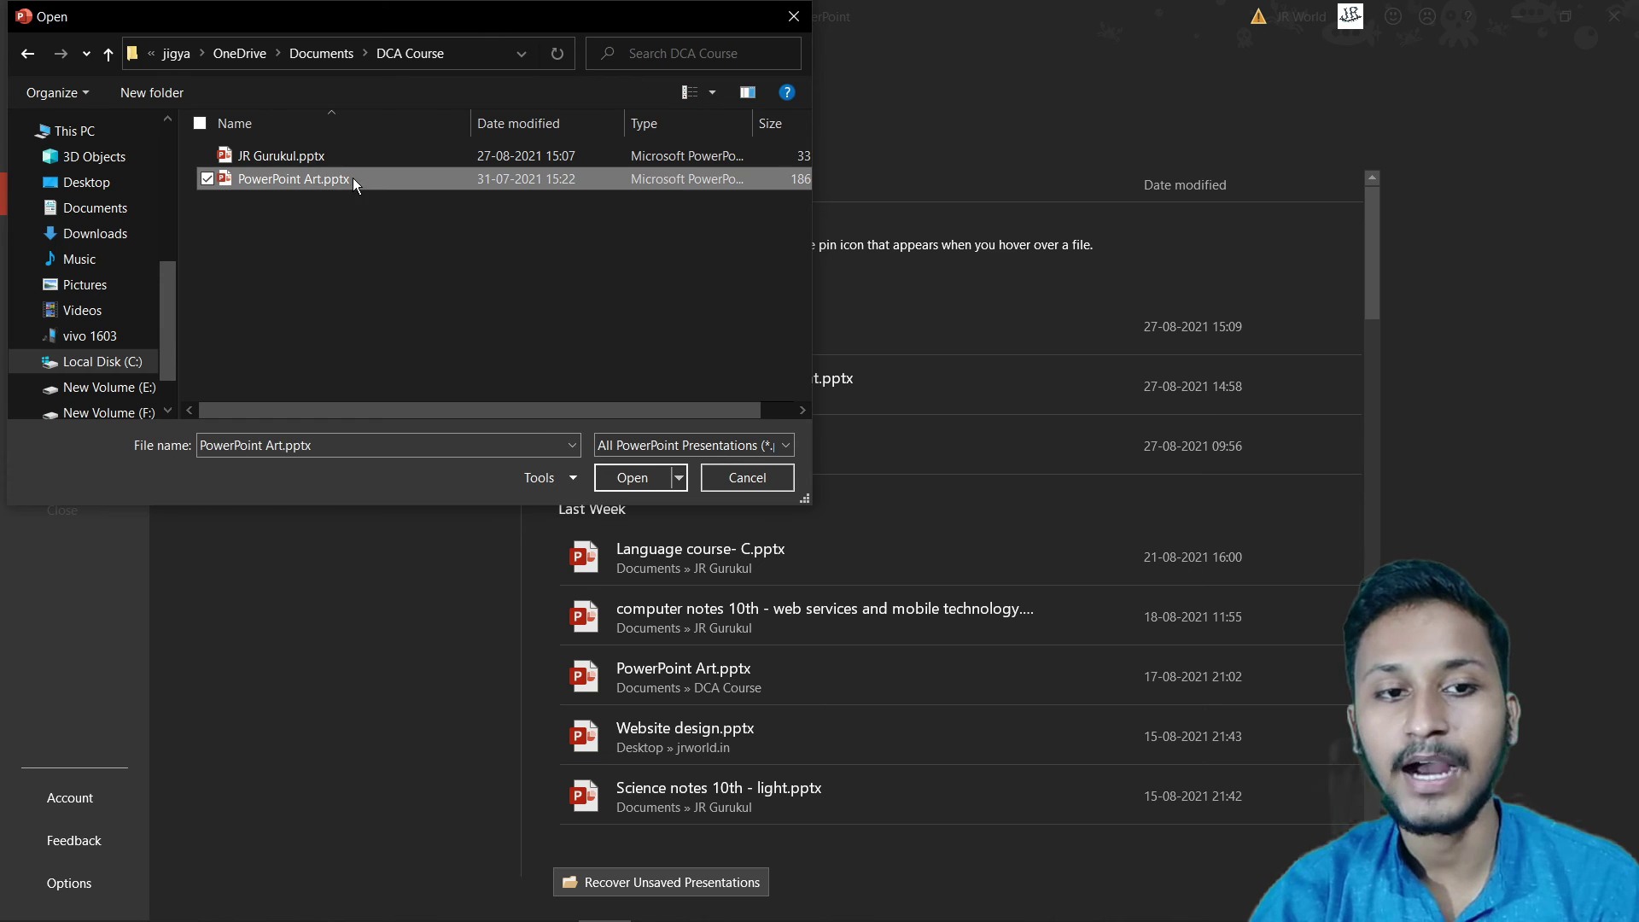
pyautogui.click(637, 476)
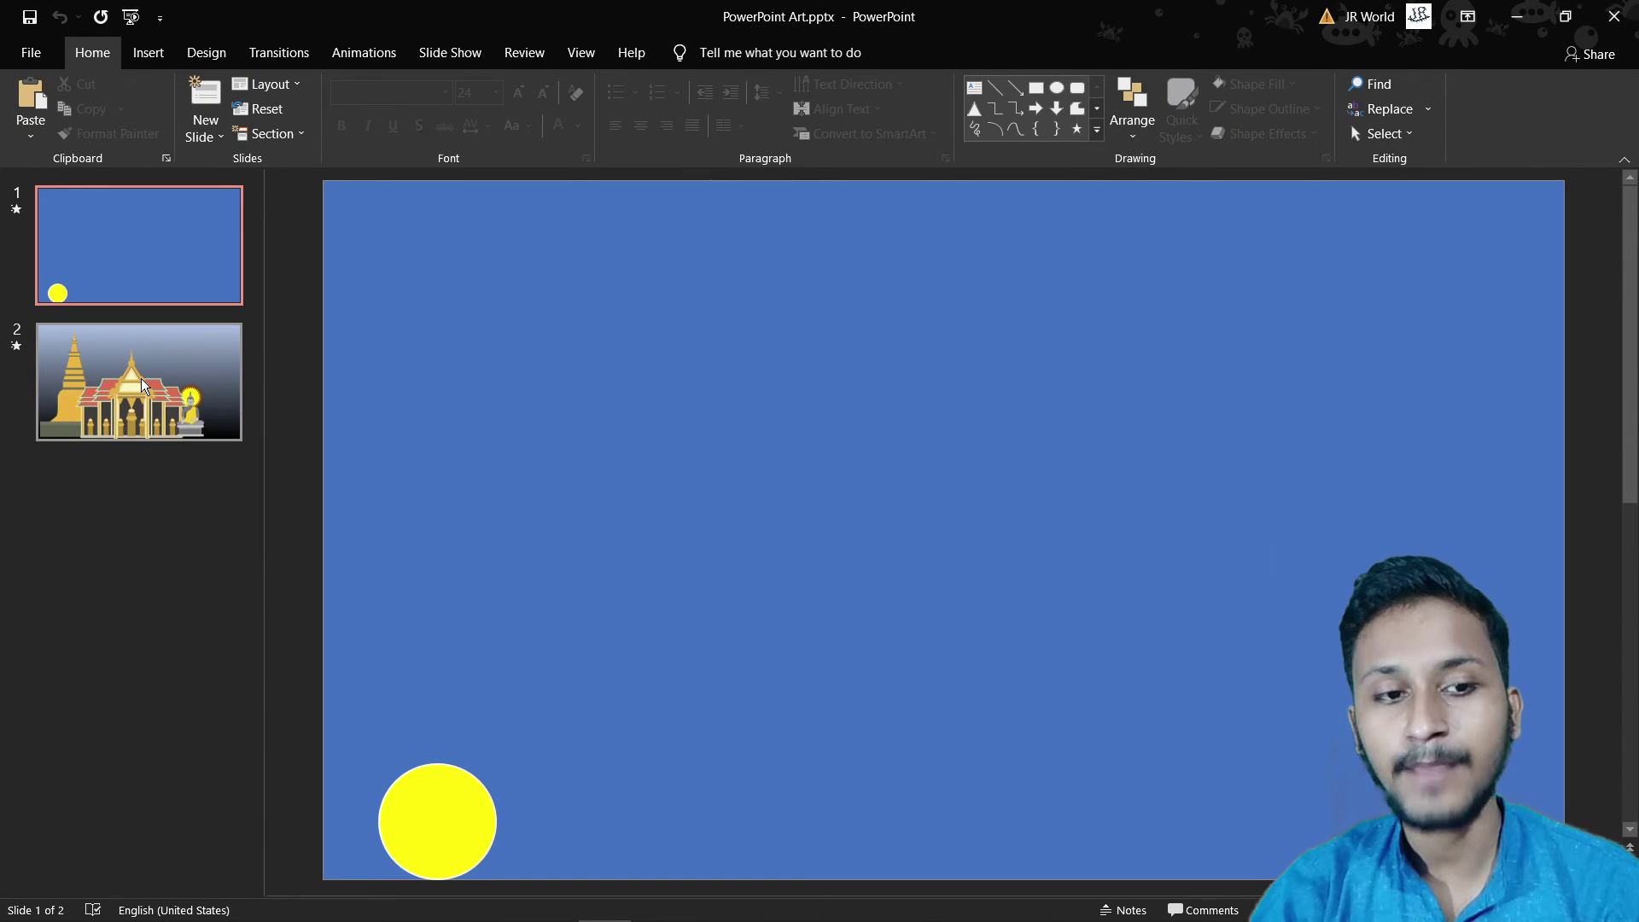
# Step: Look through PowerPoint Art's temple slide and the yellow-circle slide 1
pyautogui.click(119, 386)
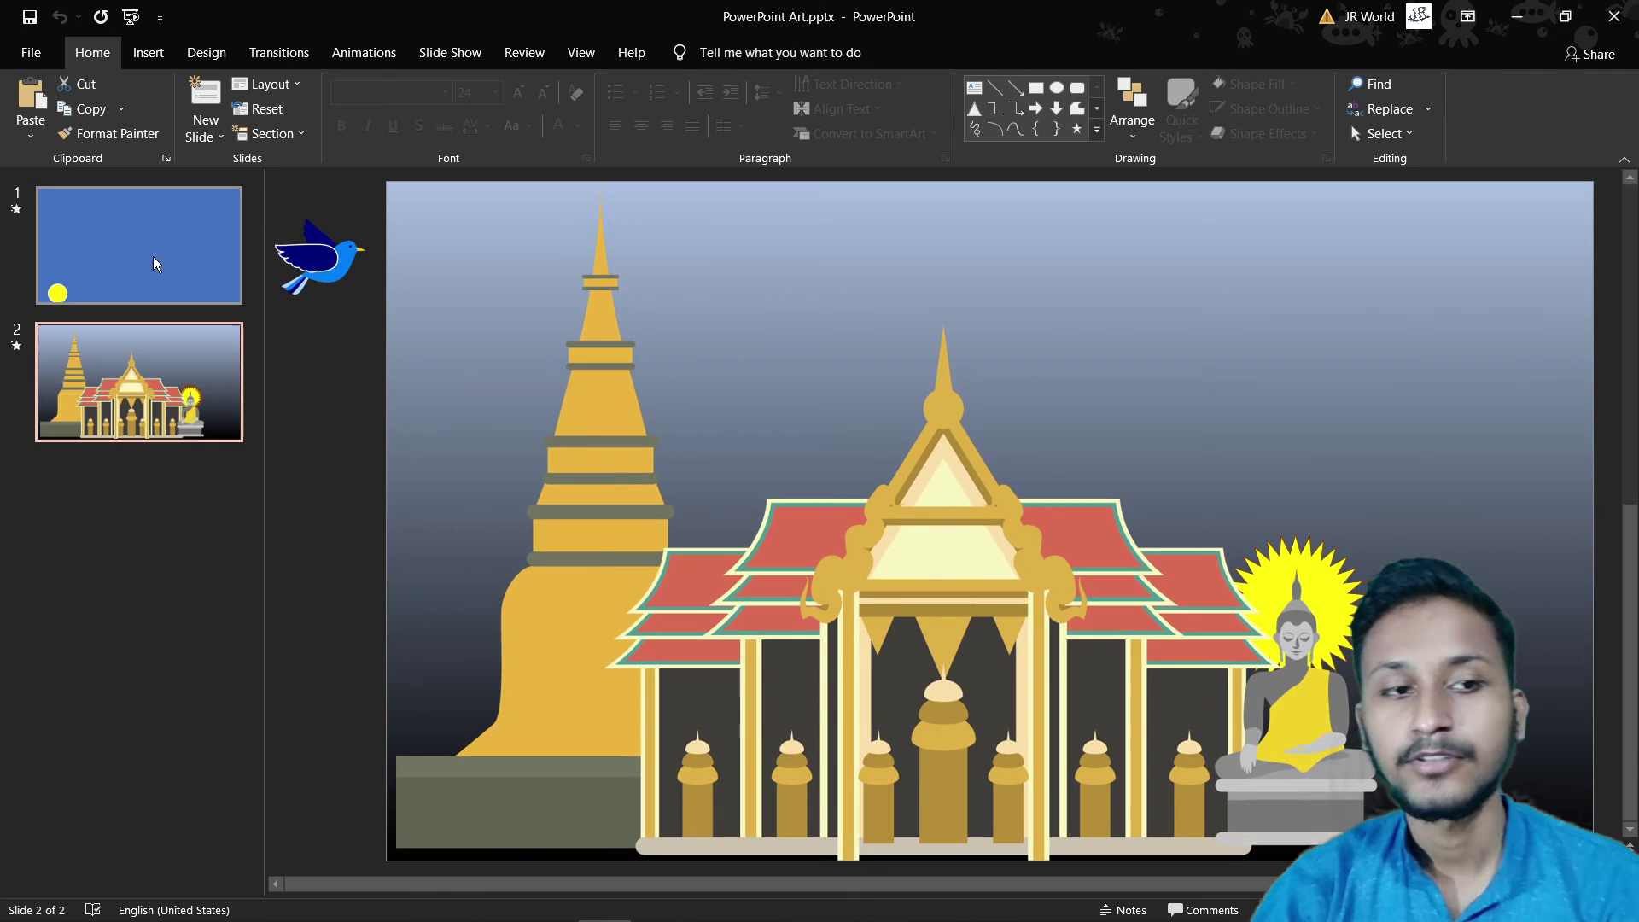
pyautogui.click(152, 256)
pyautogui.click(136, 393)
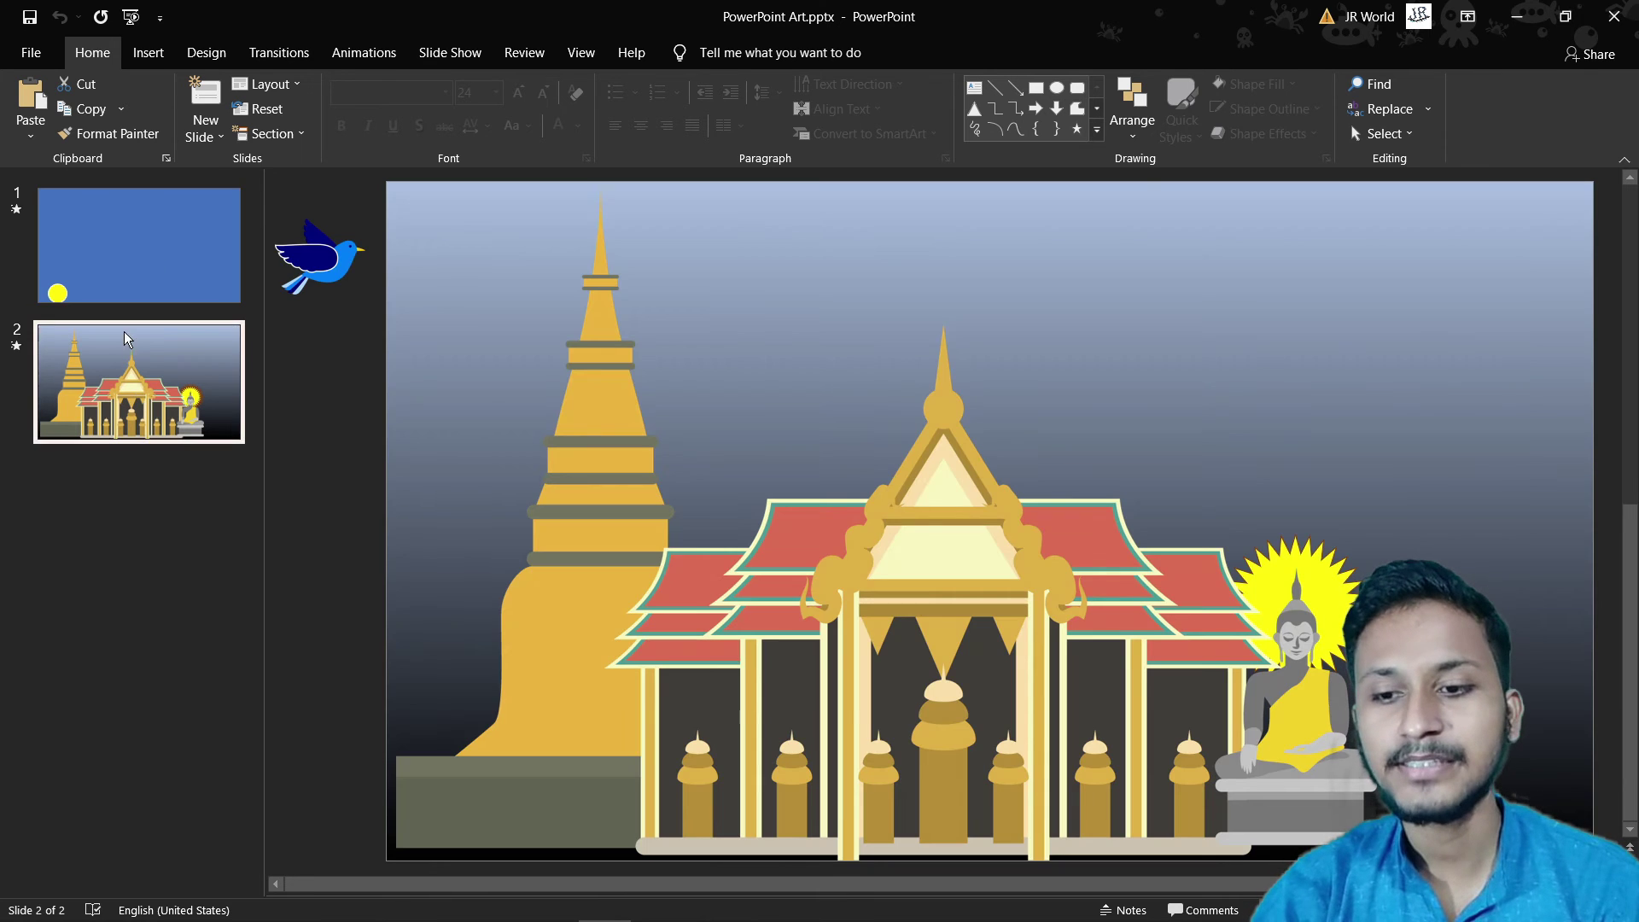
pyautogui.click(119, 289)
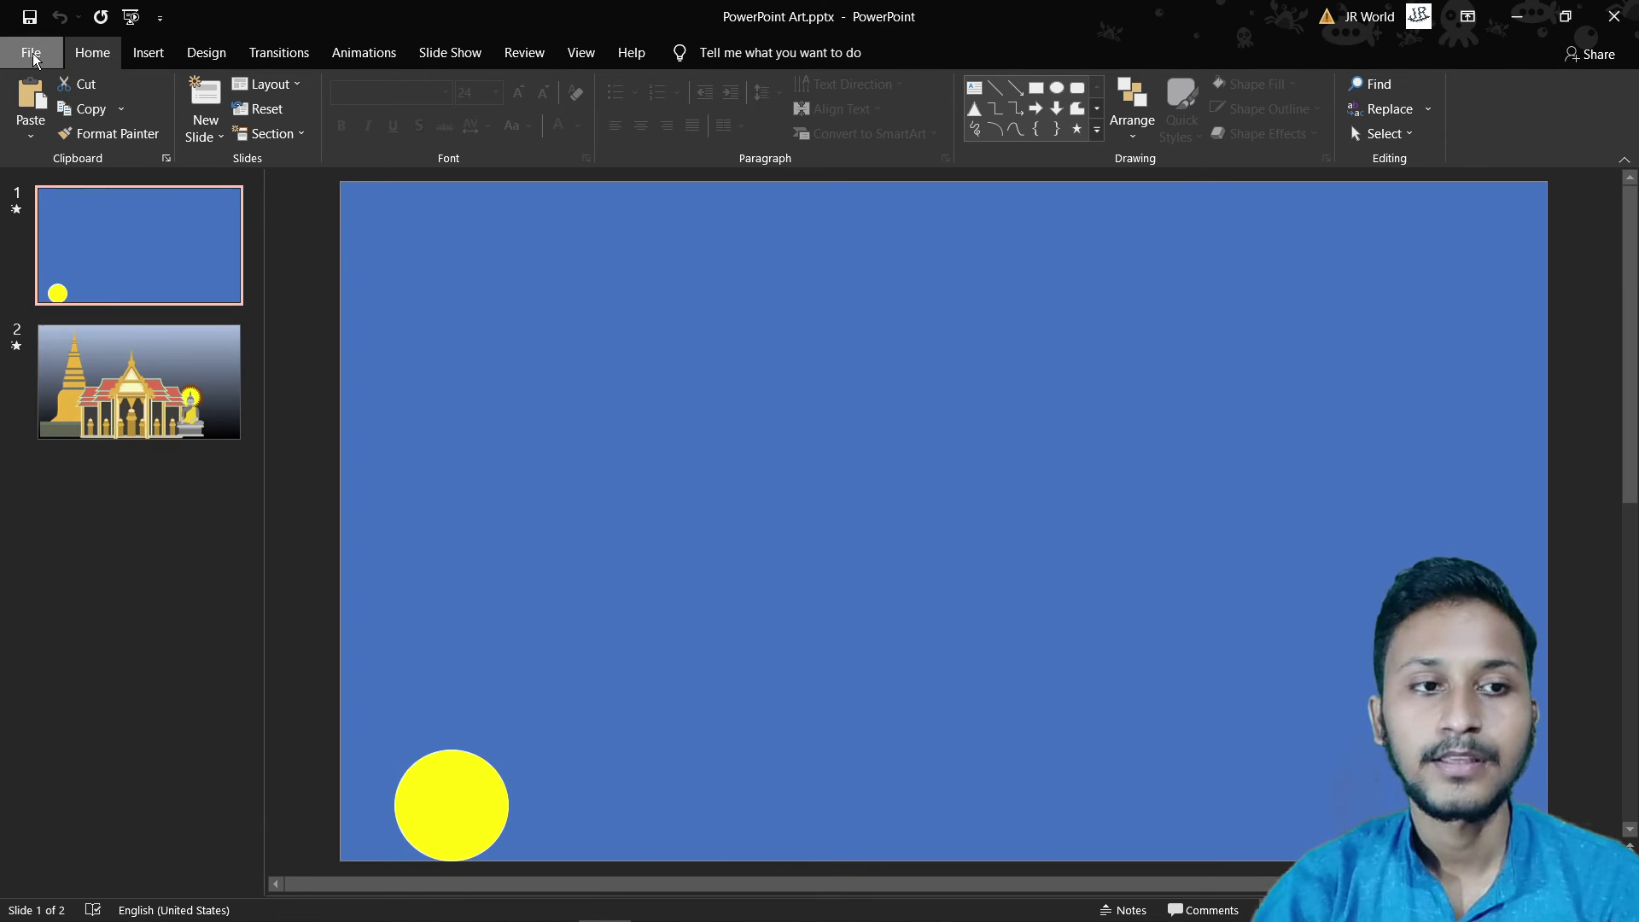
# Step: Reopen JR Gurukul.pptx from the recent presentations list
pyautogui.click(31, 52)
pyautogui.click(81, 198)
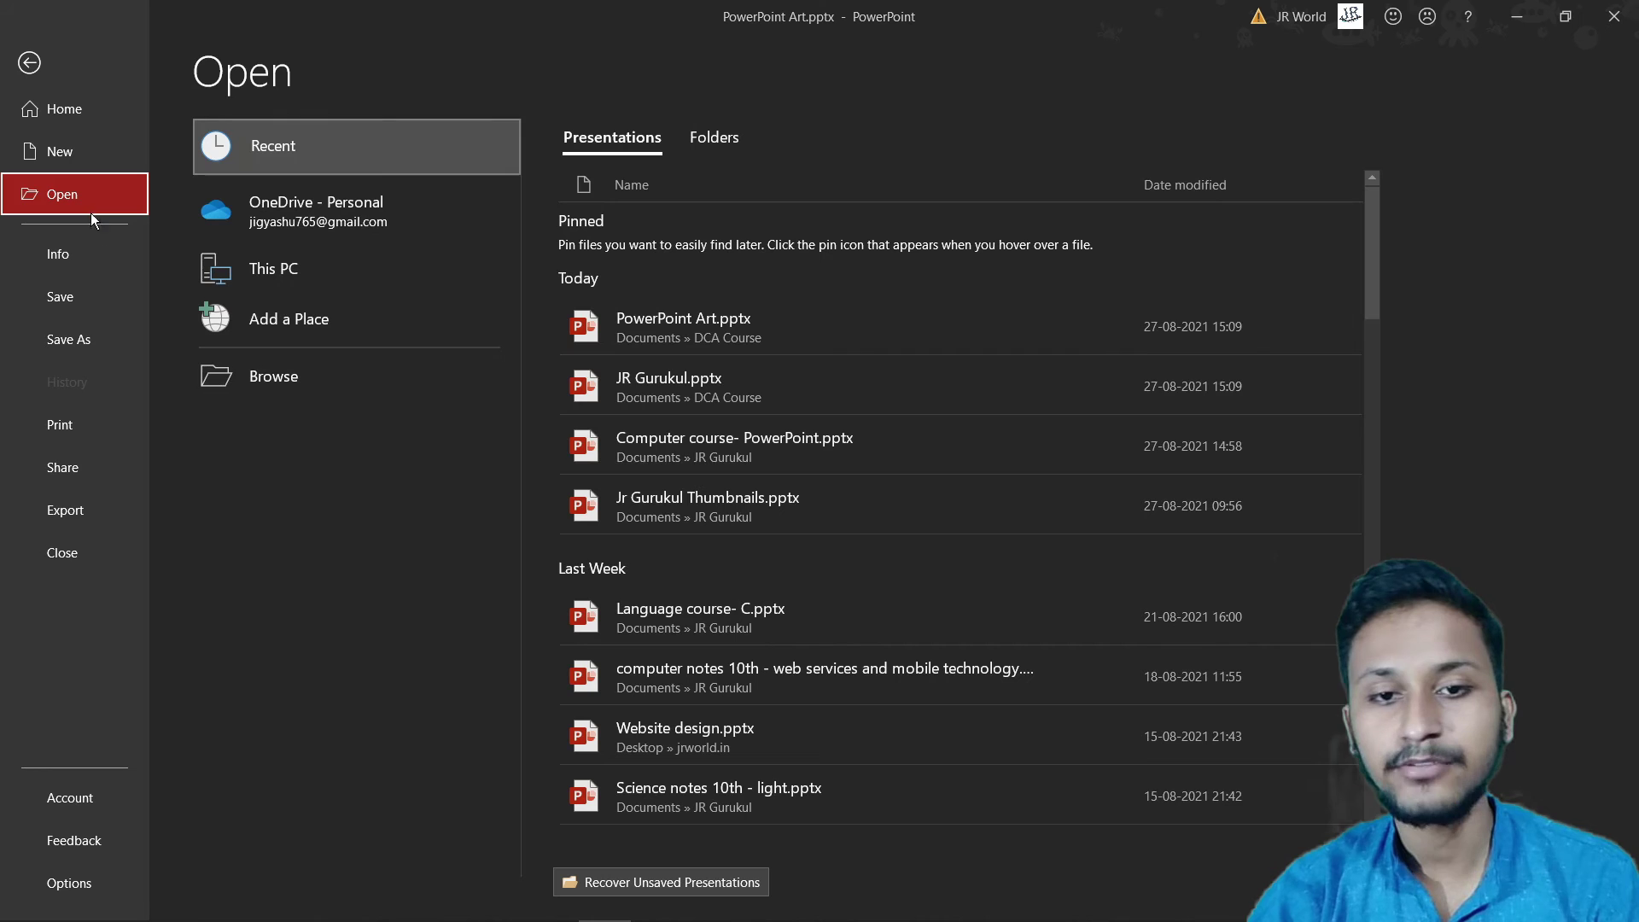
pyautogui.click(748, 407)
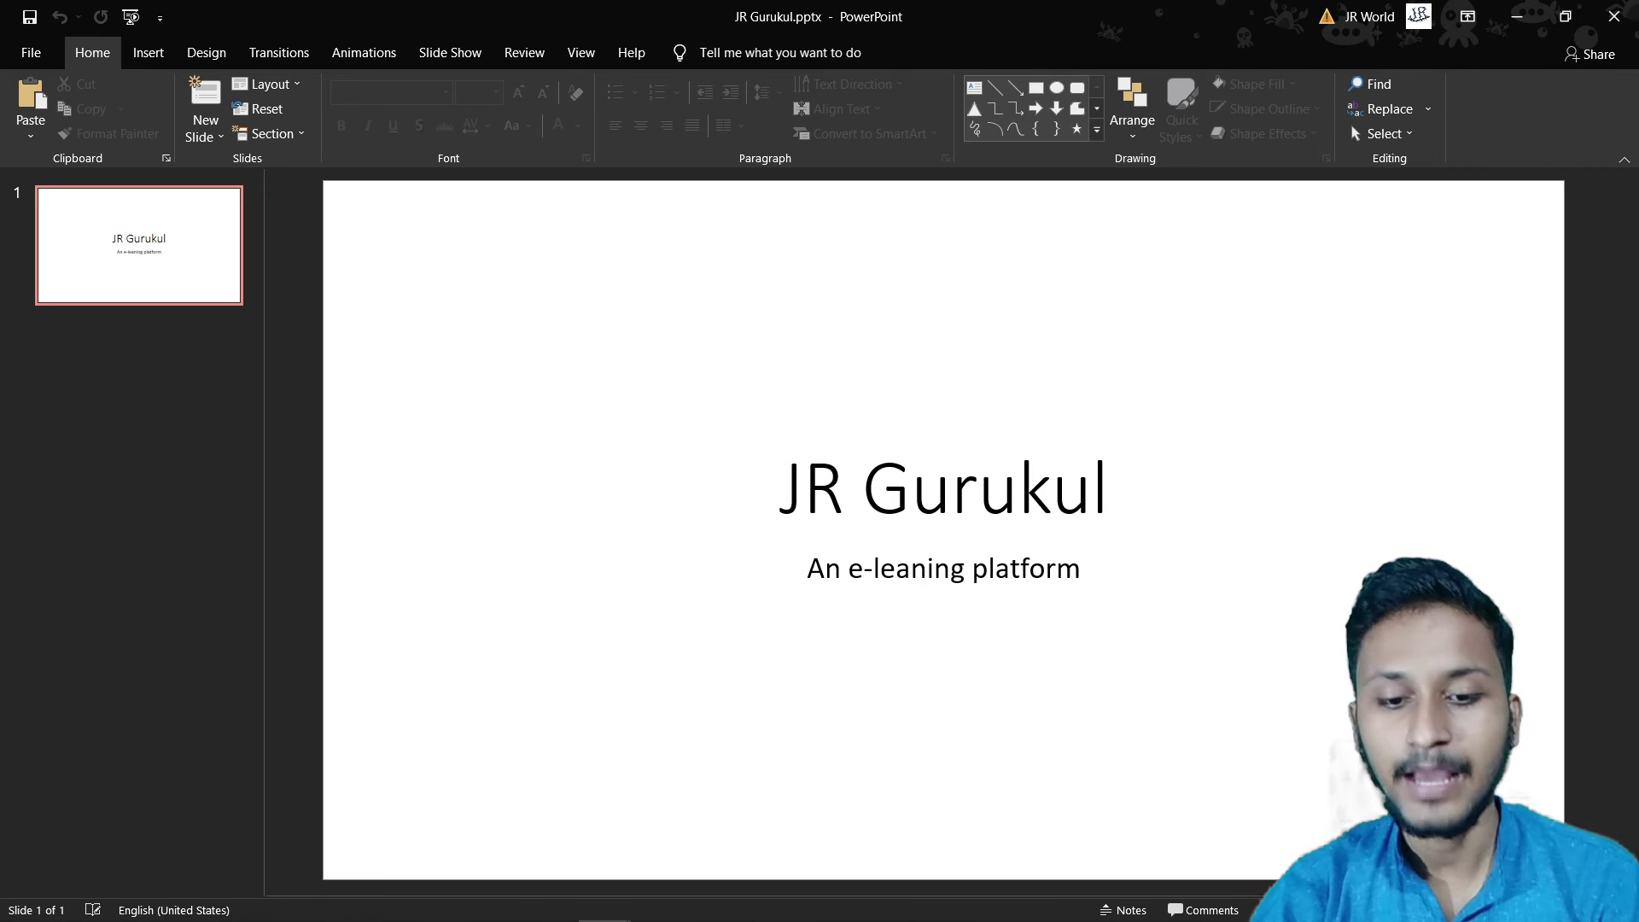
pyautogui.moveTo(602, 900)
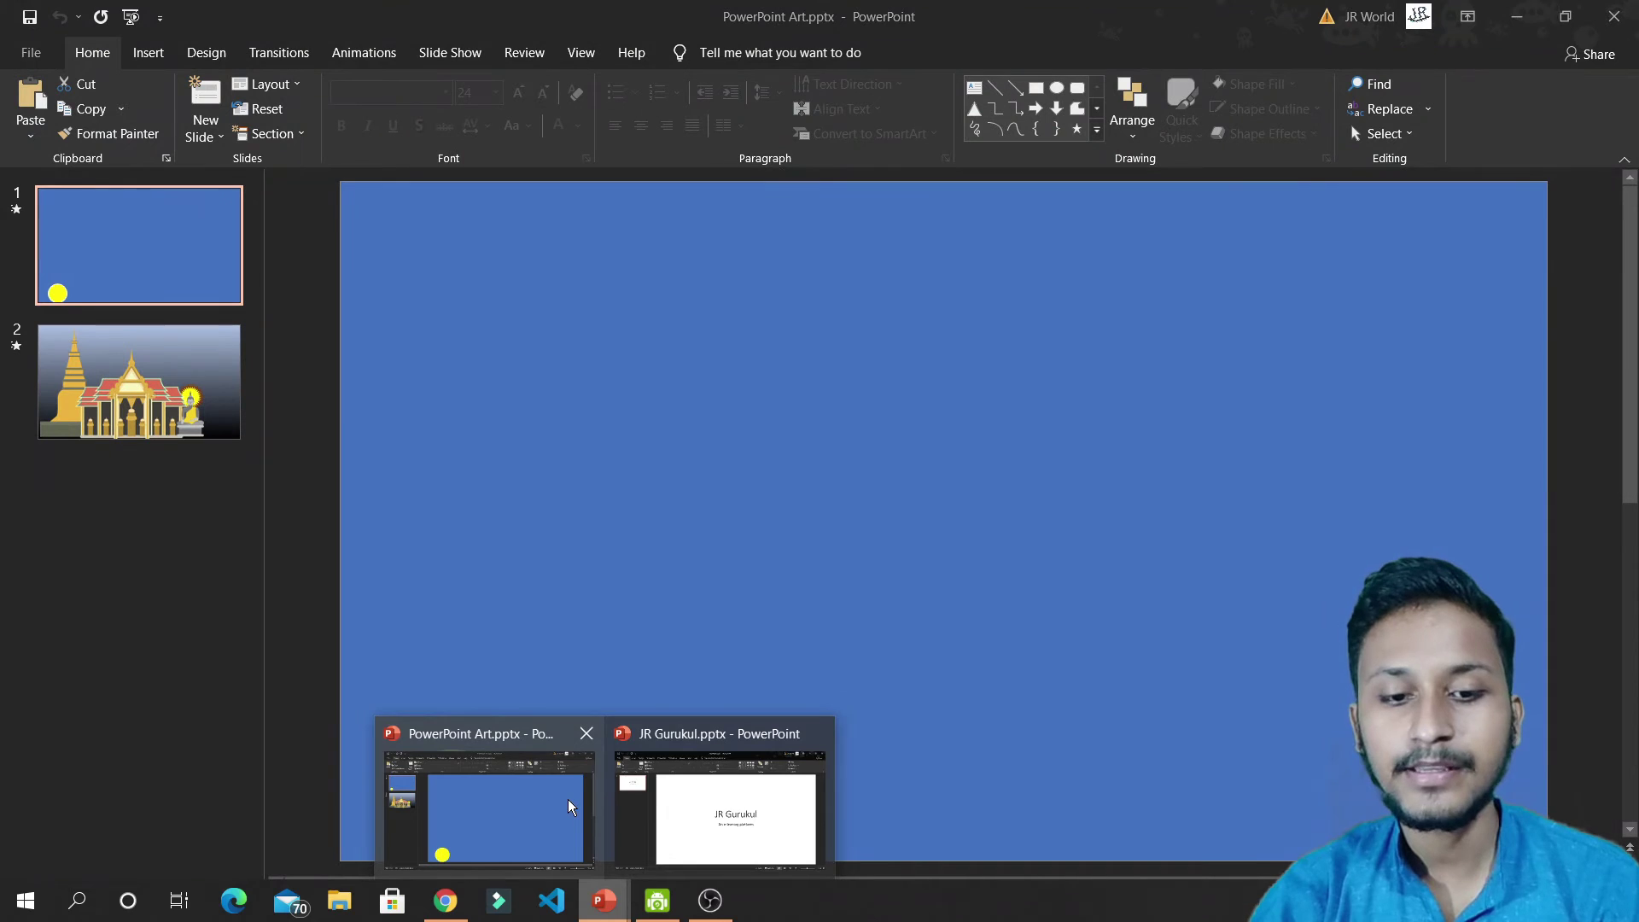
# Step: Close the JR Gurukul window and reopen JR Gurukul.pptx from the Recent list
pyautogui.click(567, 799)
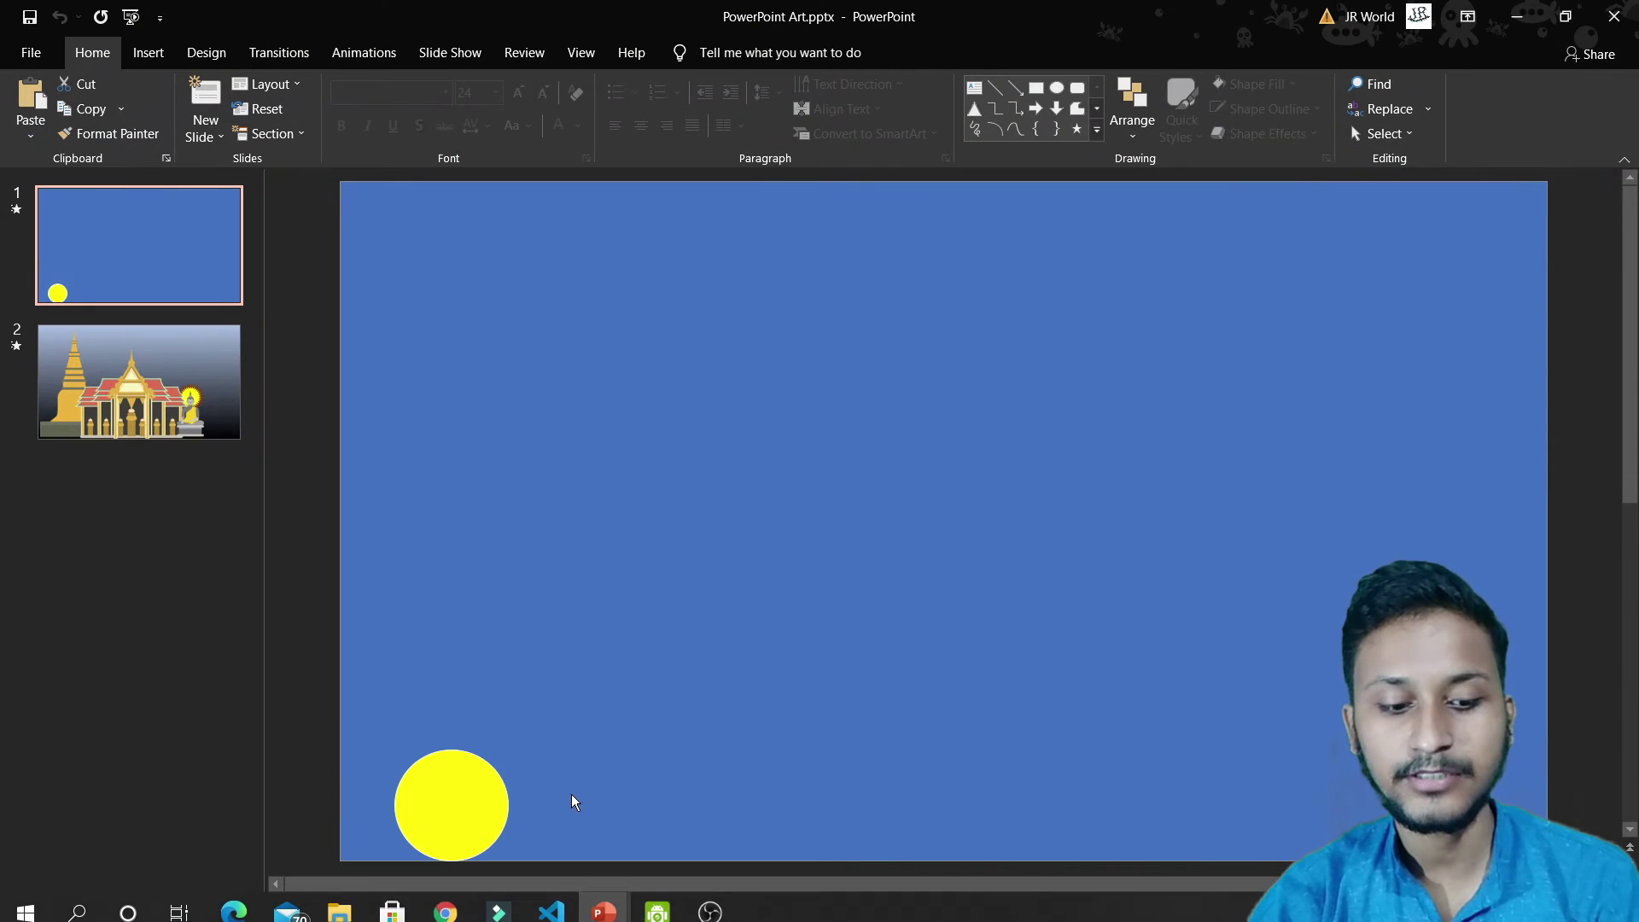
pyautogui.hotkey('alt', 'Tab')
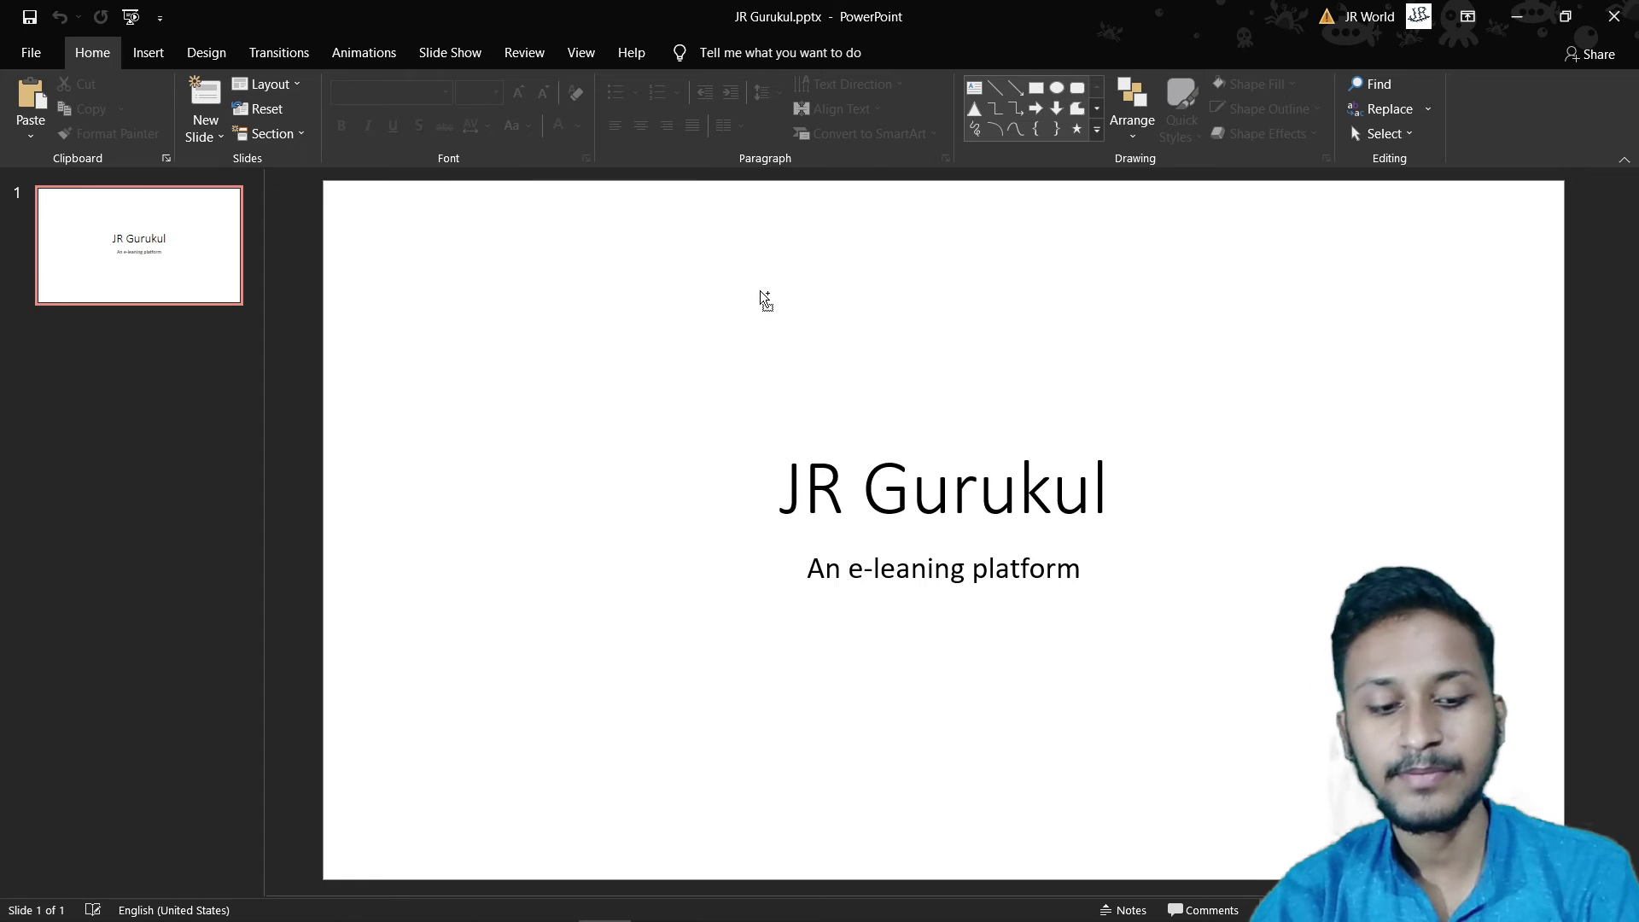
pyautogui.hotkey('ctrl', 'w')
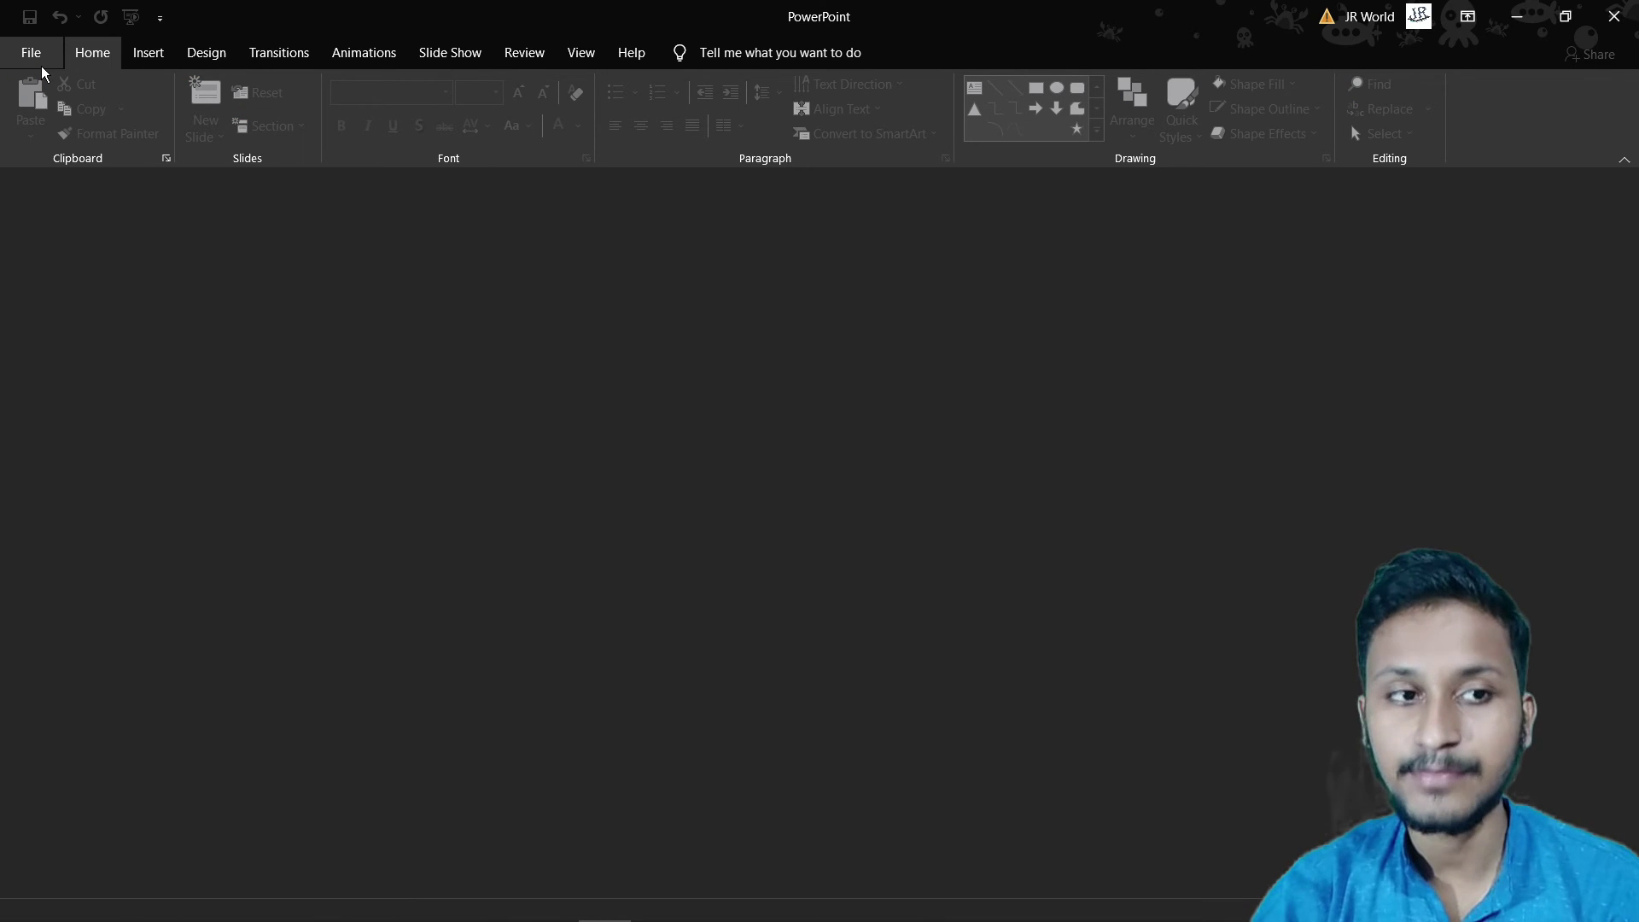
pyautogui.click(41, 65)
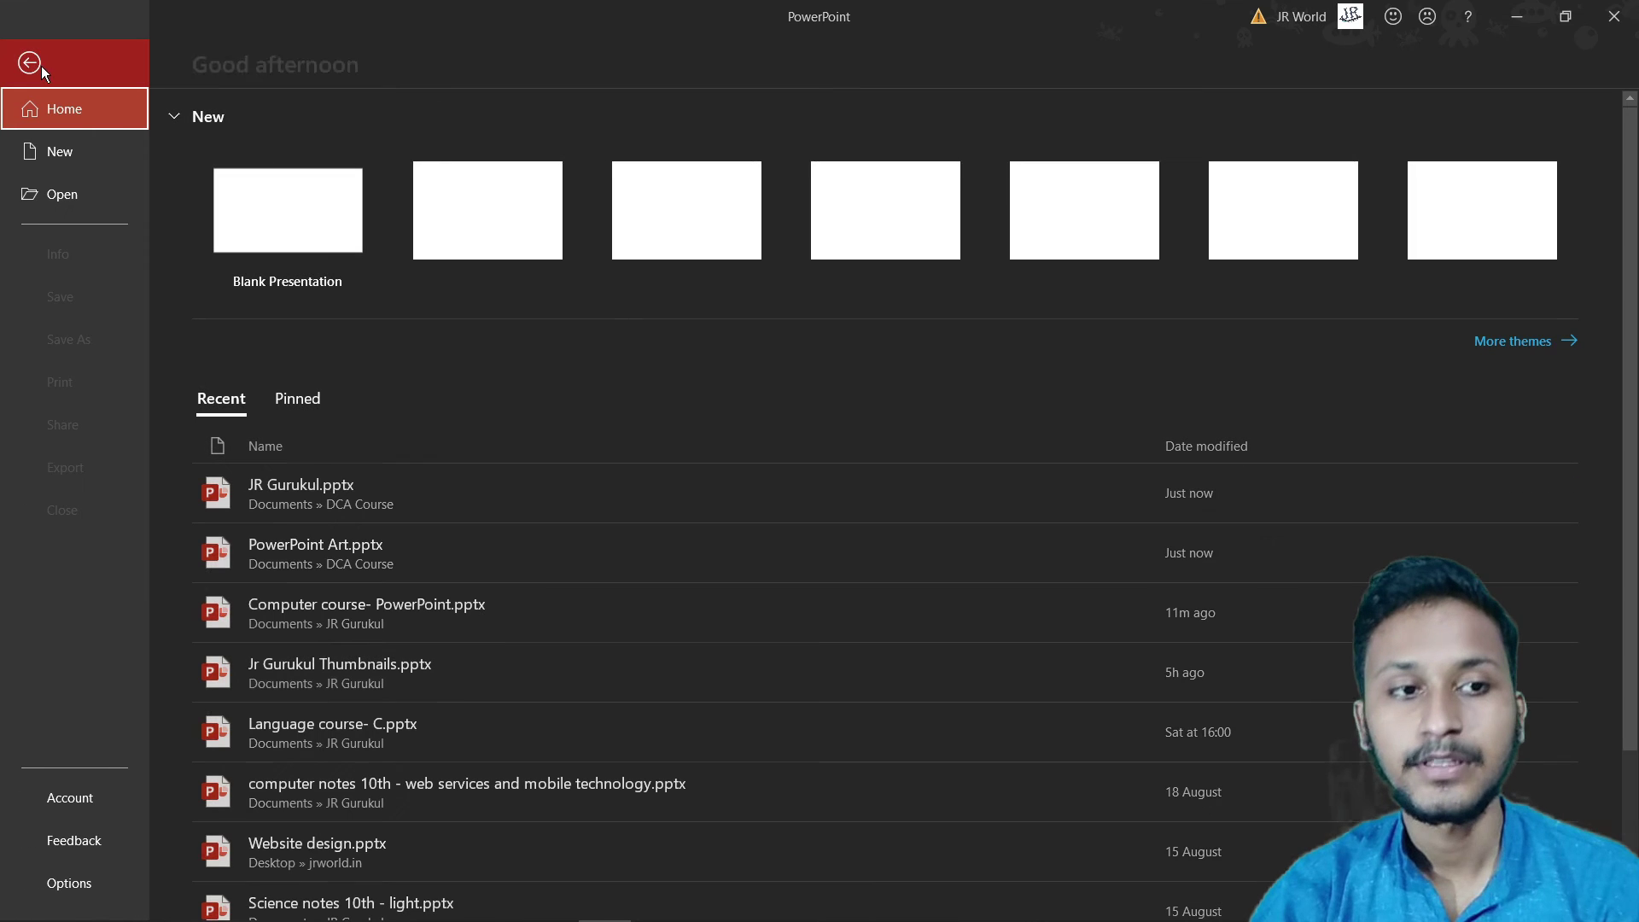
pyautogui.click(60, 197)
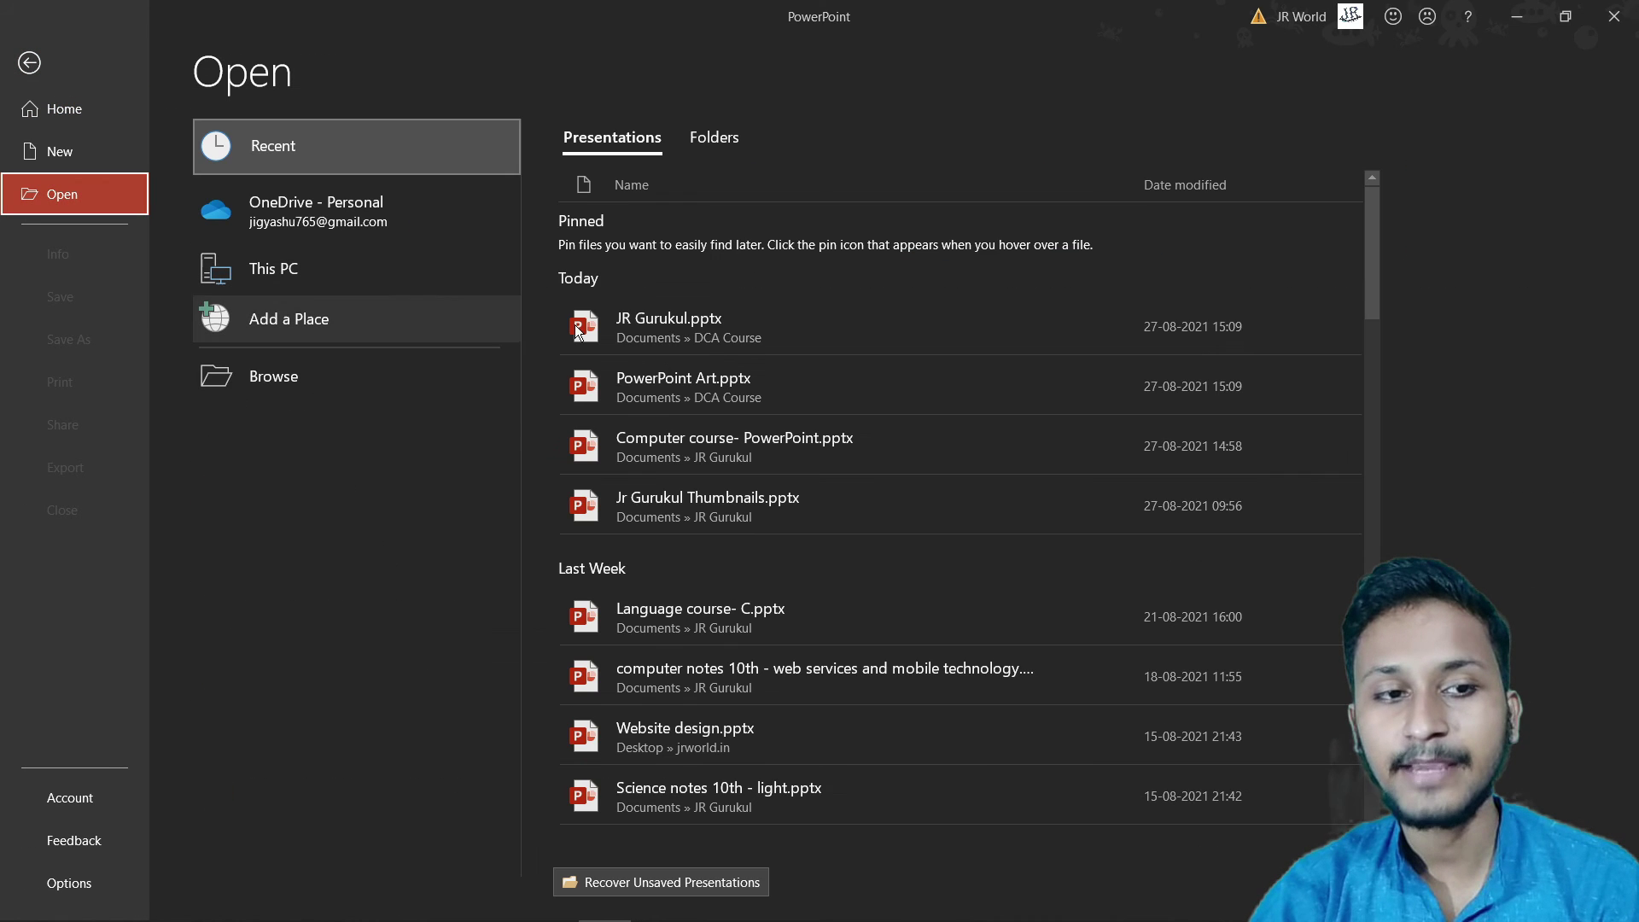
pyautogui.click(794, 350)
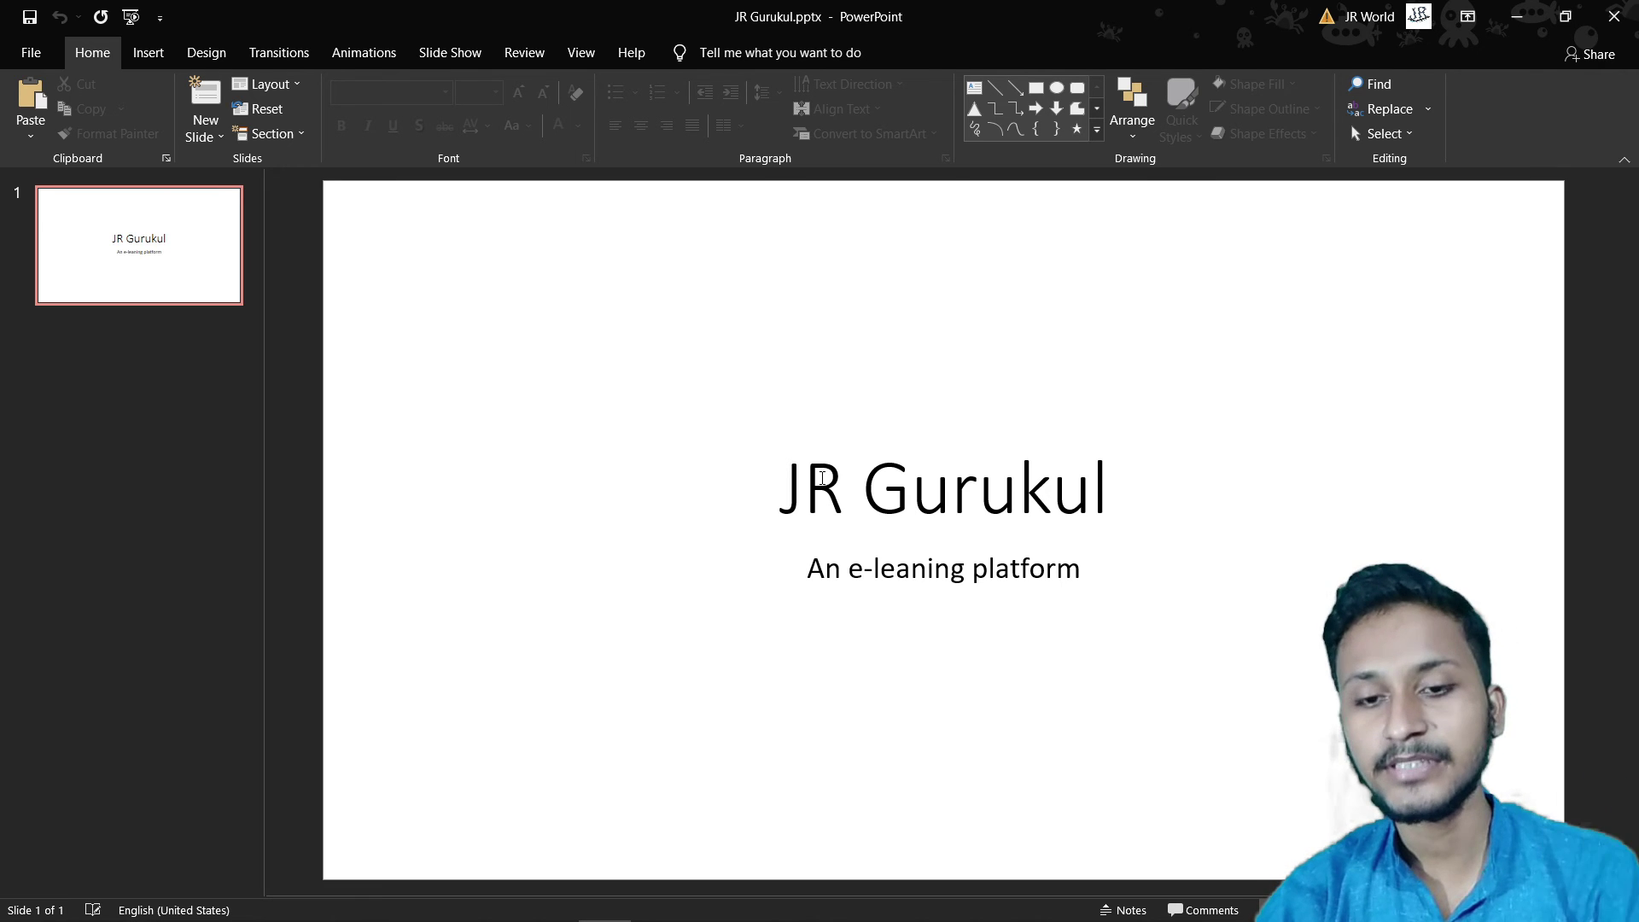
# Step: Start a Save As into the DCA Course folder with PDF as the file type
pyautogui.click(31, 53)
pyautogui.click(82, 357)
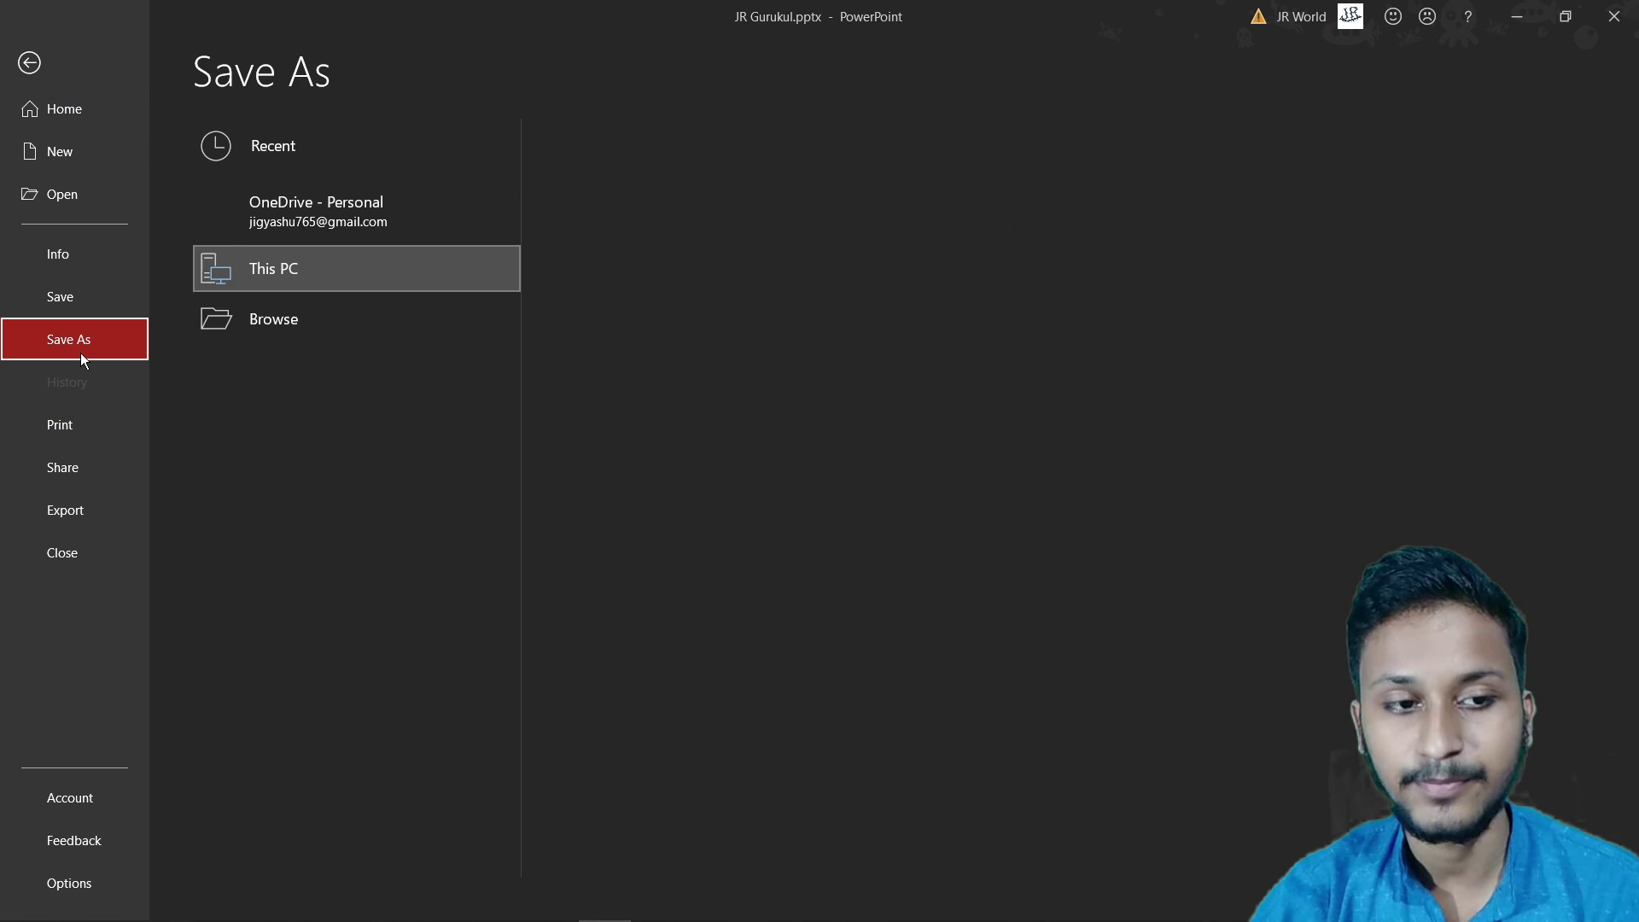
pyautogui.click(745, 255)
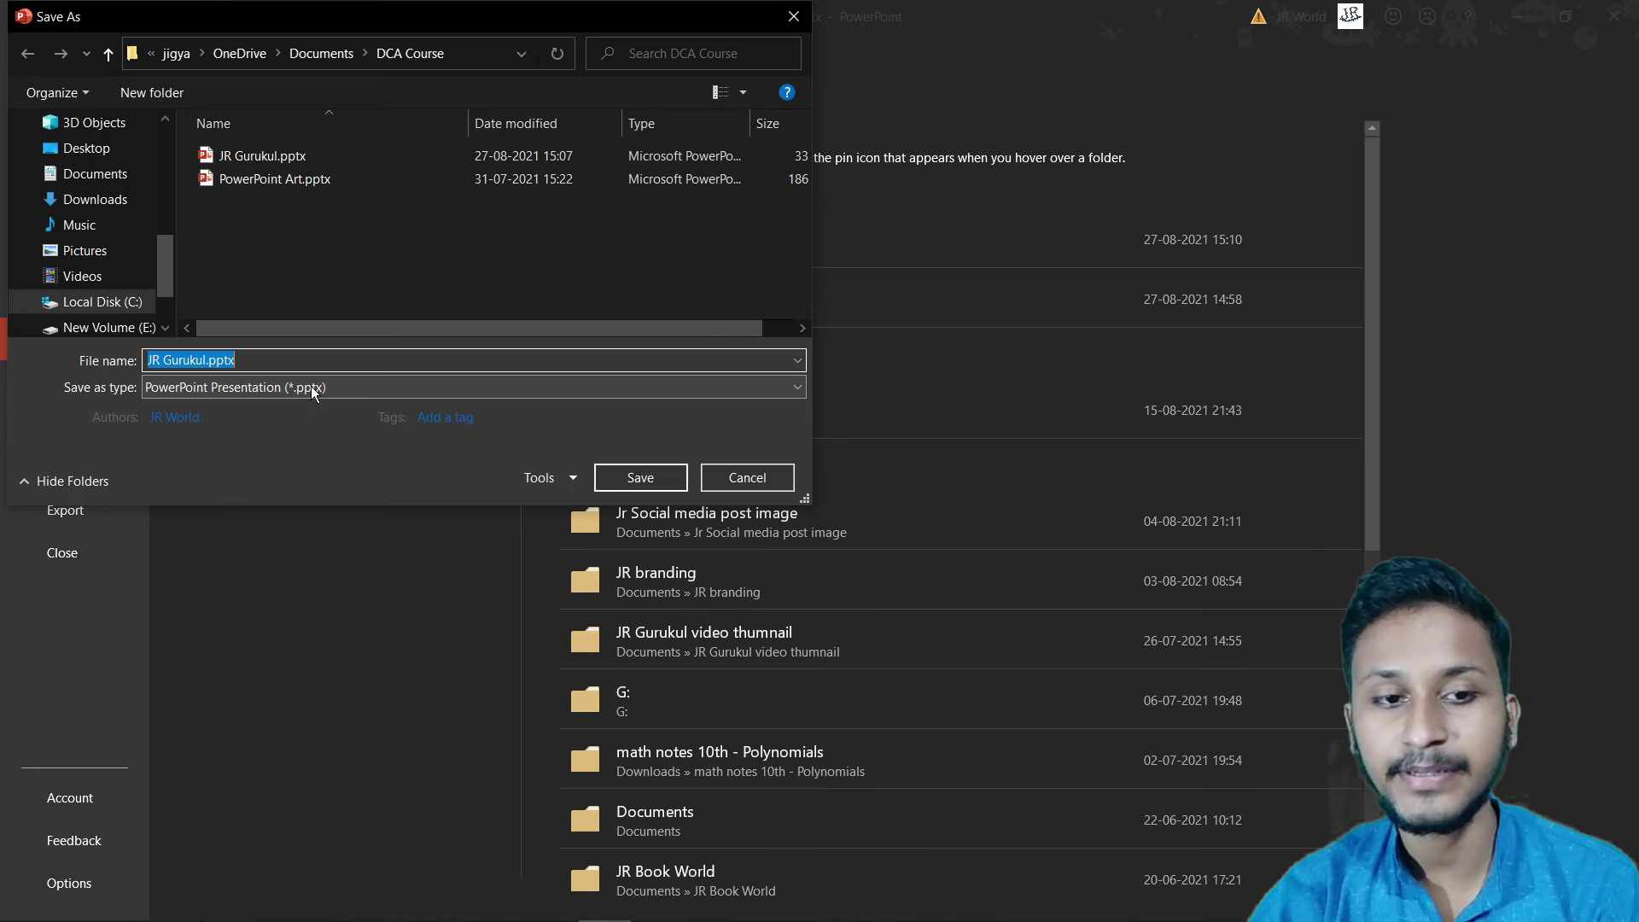
pyautogui.click(534, 388)
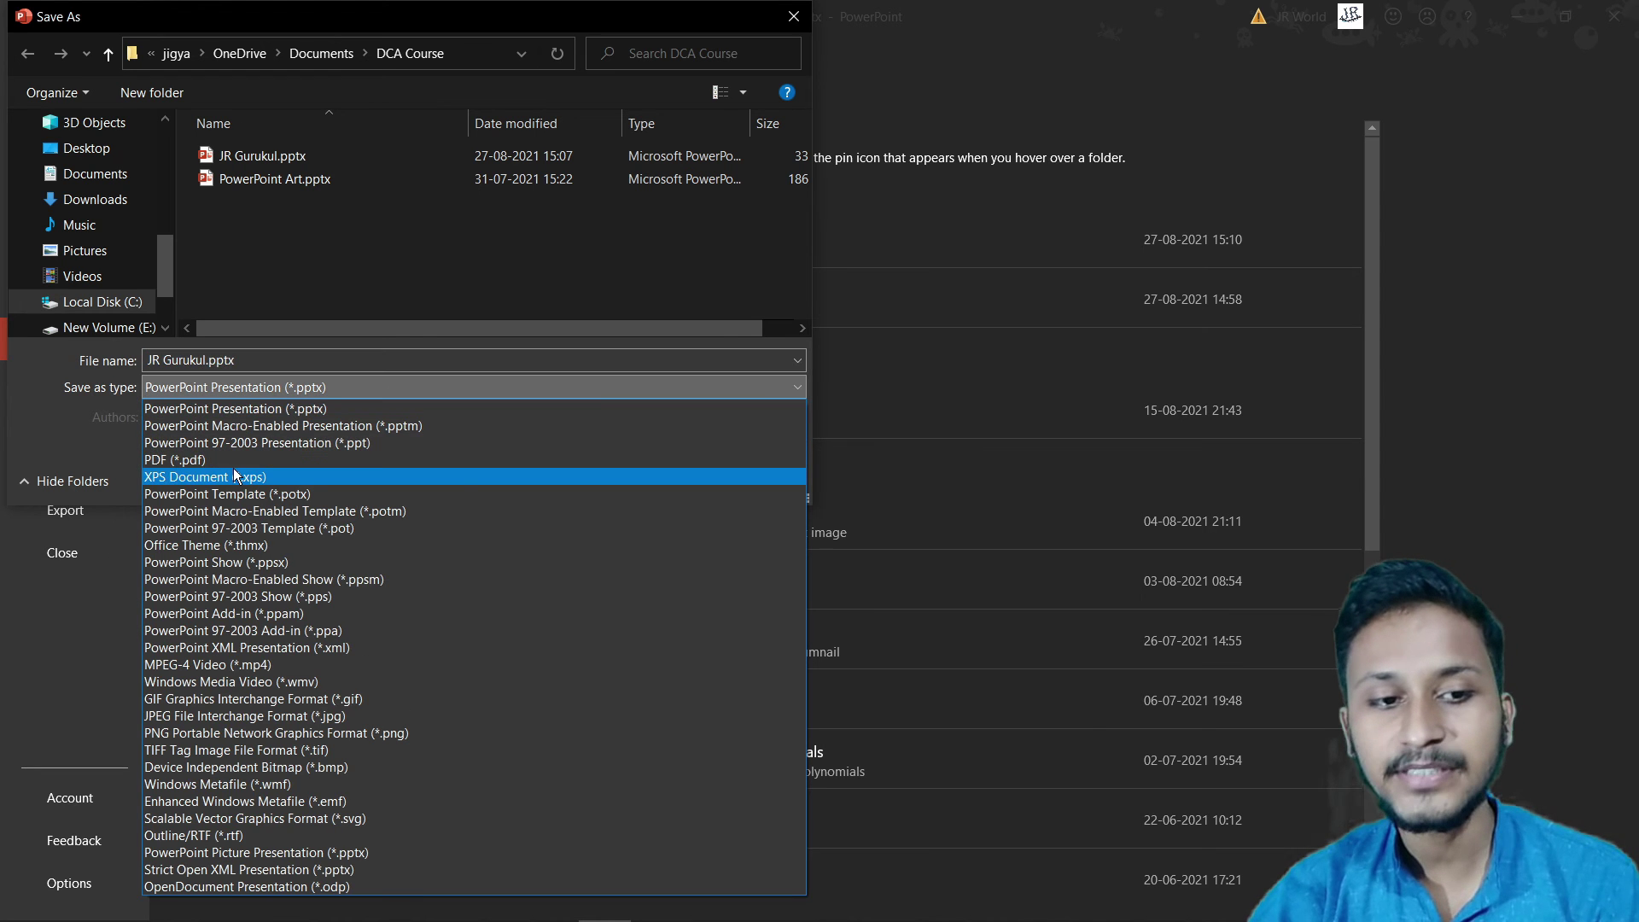
pyautogui.click(233, 468)
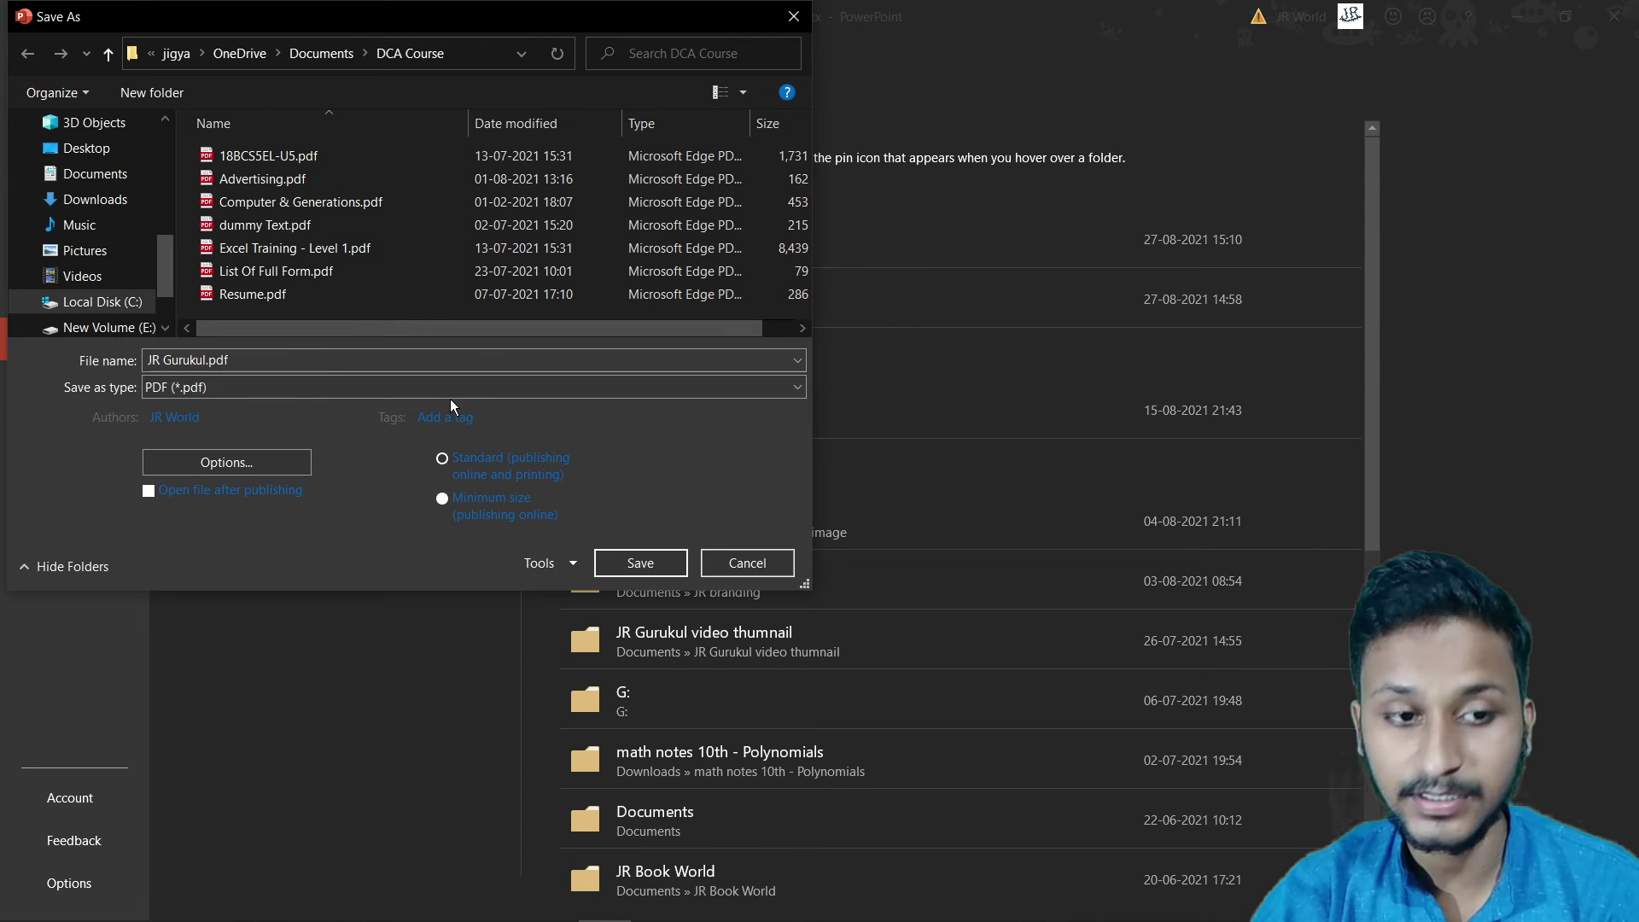
# Step: Try PNG and JPEG formats, settle back on PDF, and save JR Gurukul.pdf
pyautogui.click(467, 387)
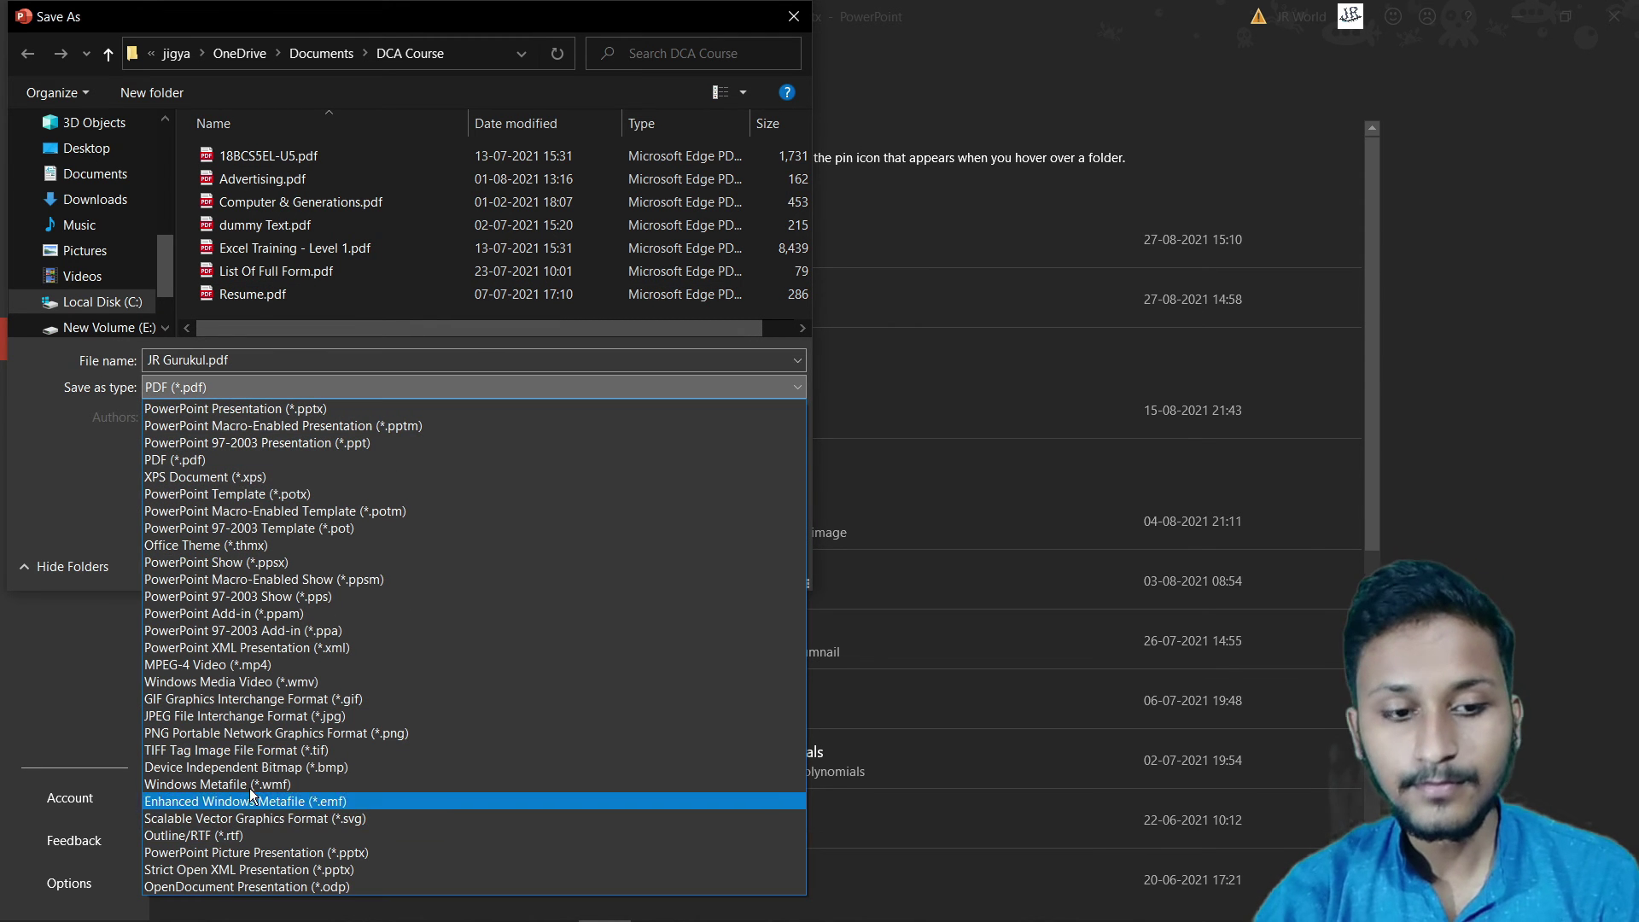
pyautogui.click(254, 733)
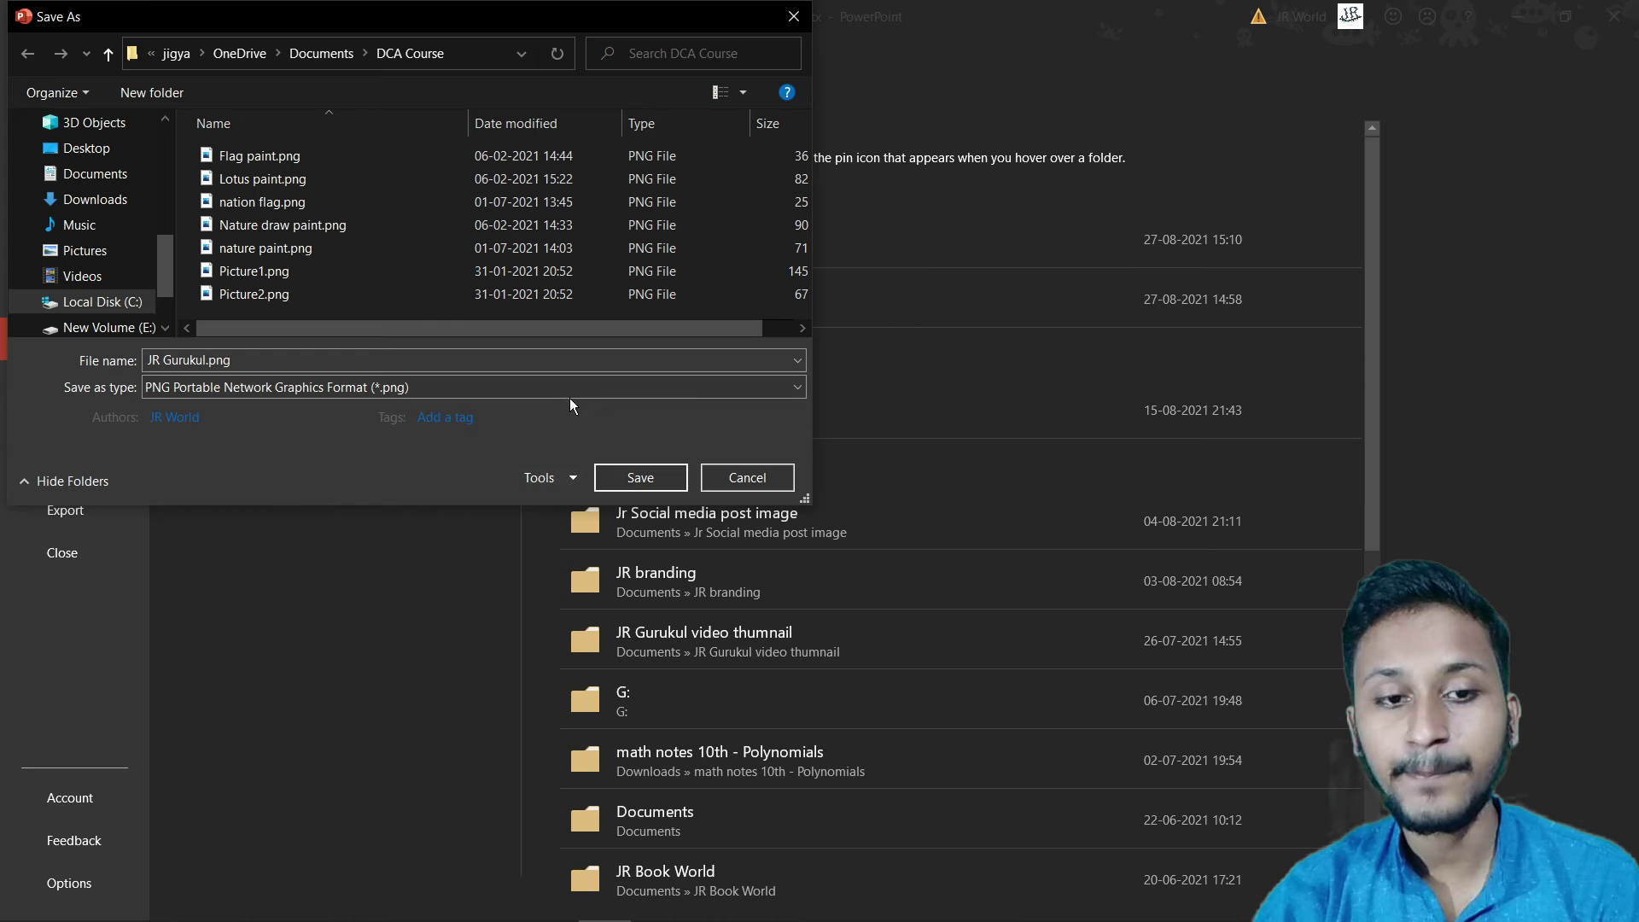
pyautogui.click(570, 394)
pyautogui.click(299, 722)
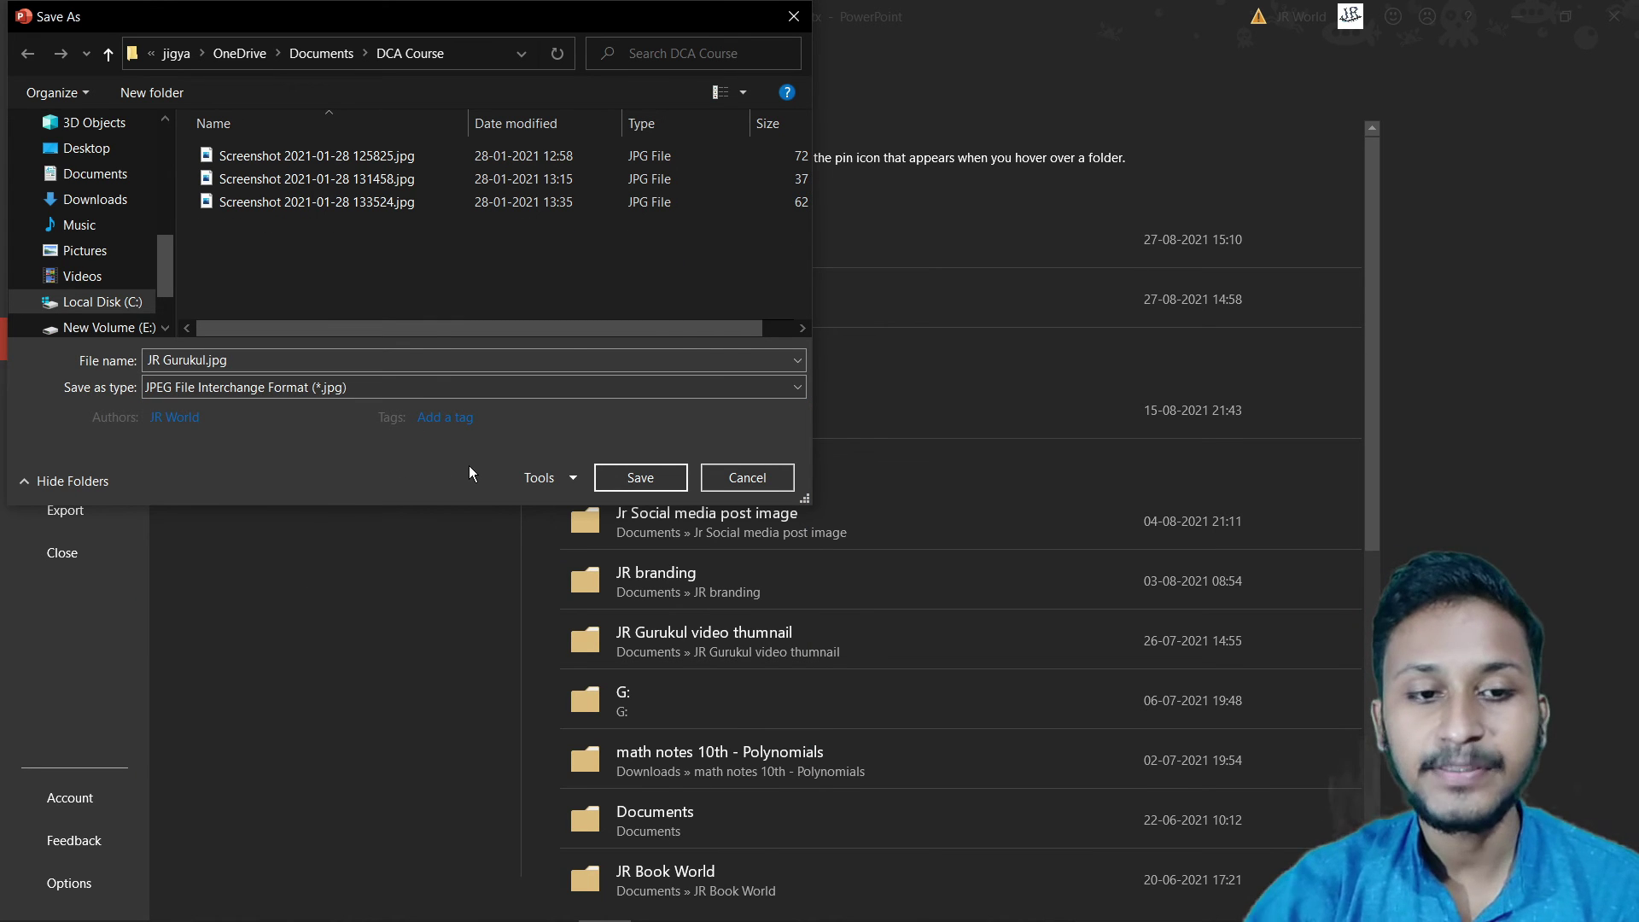
pyautogui.click(546, 393)
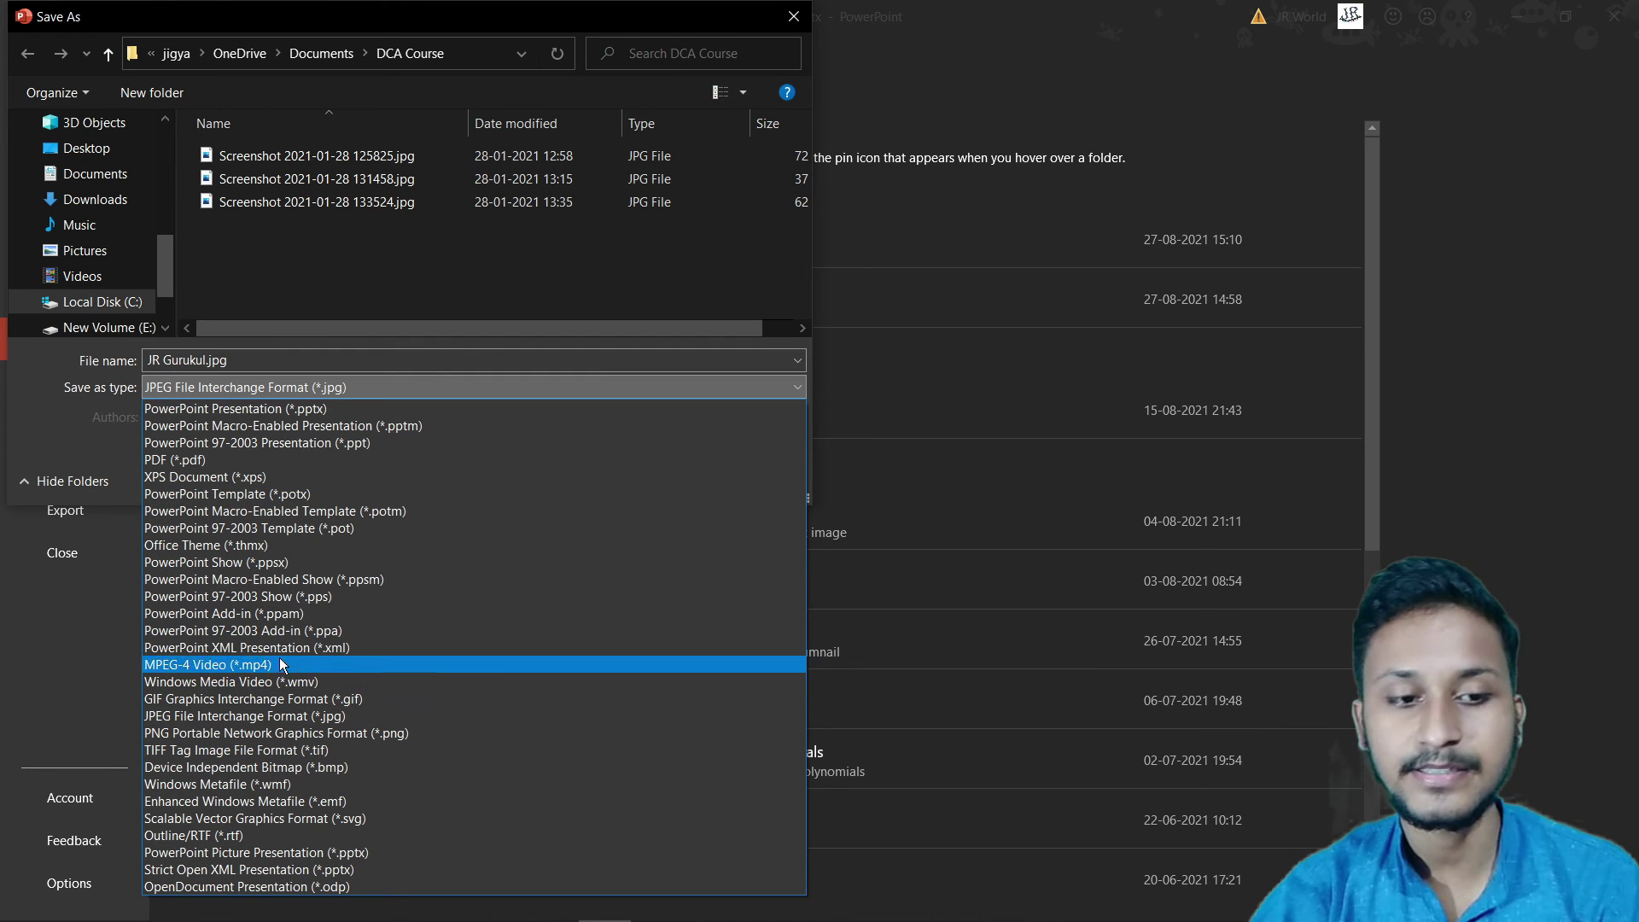
pyautogui.click(205, 460)
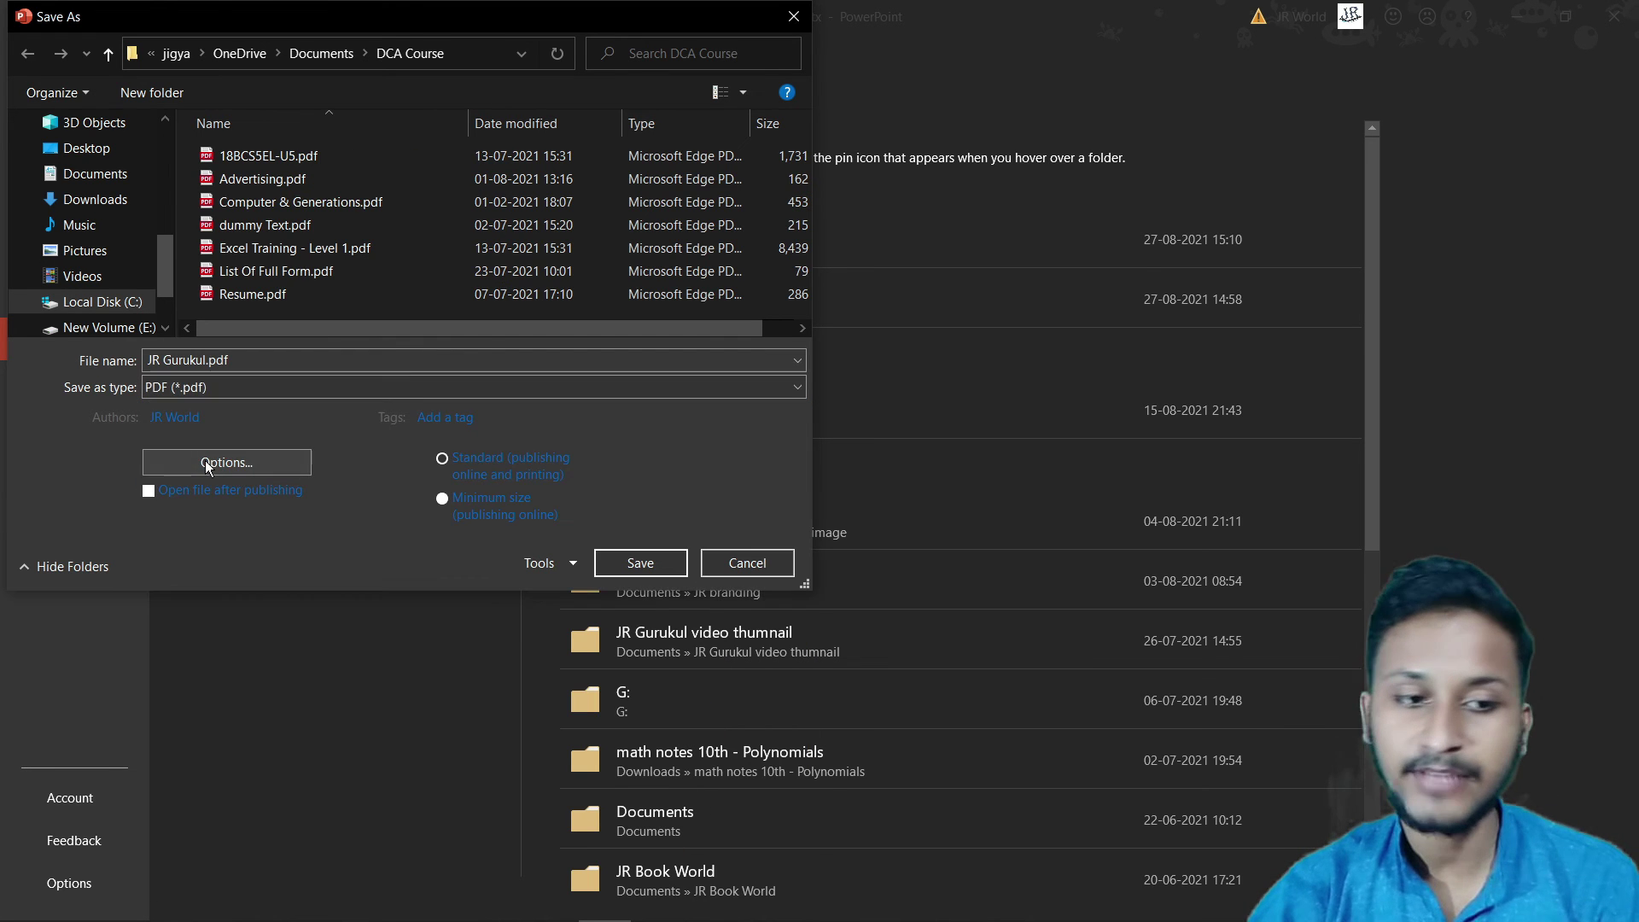
pyautogui.click(413, 393)
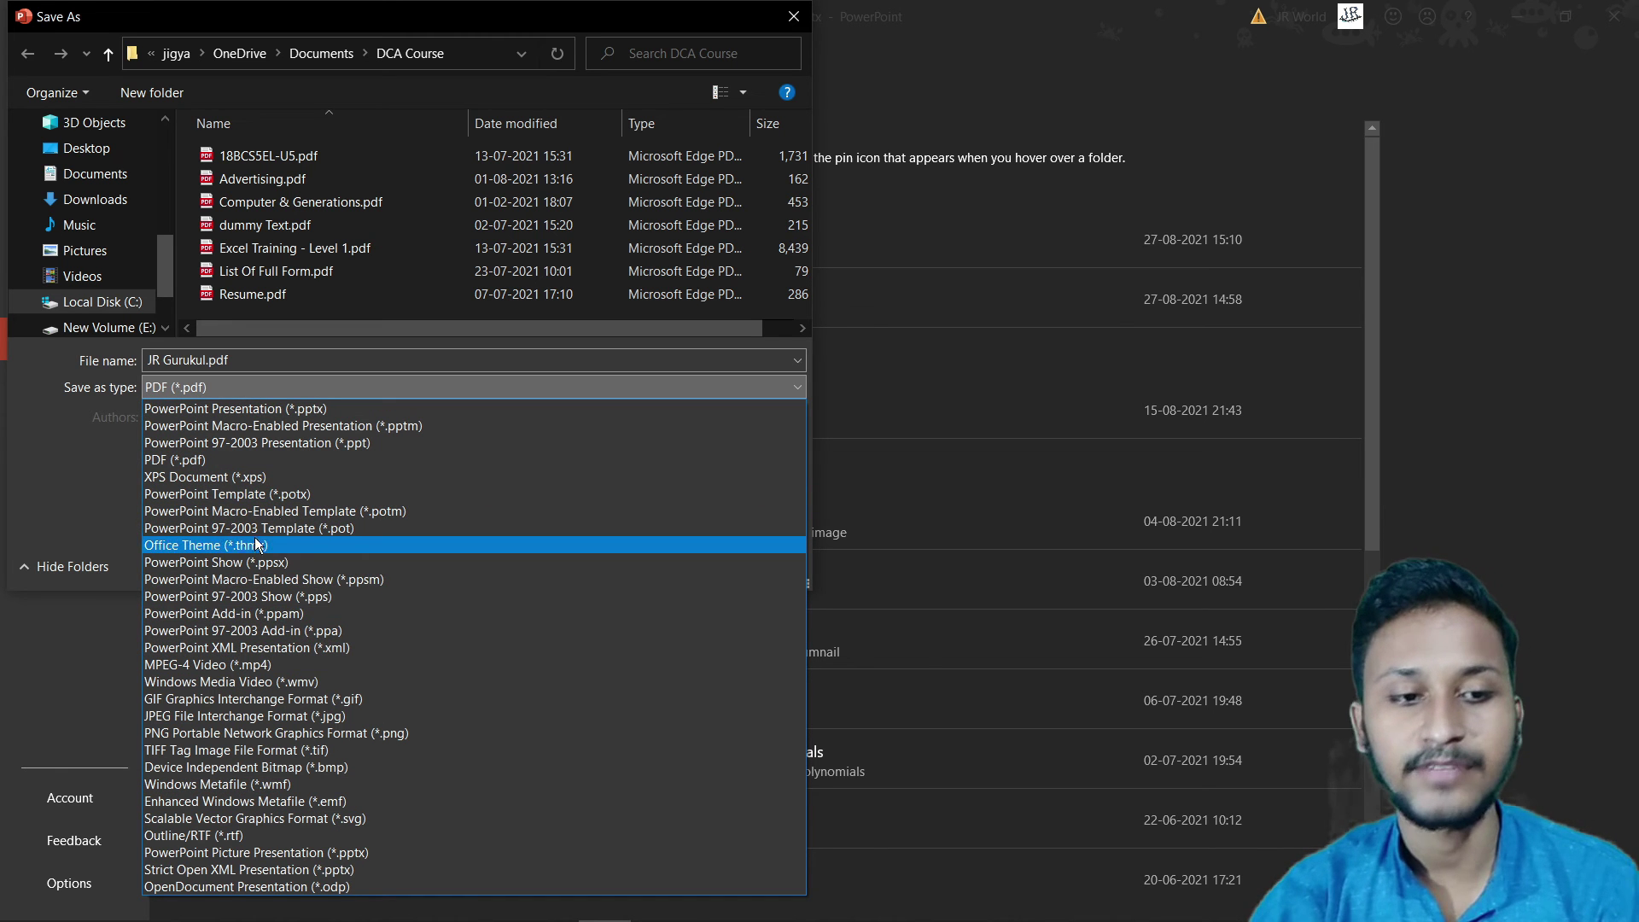
pyautogui.click(299, 464)
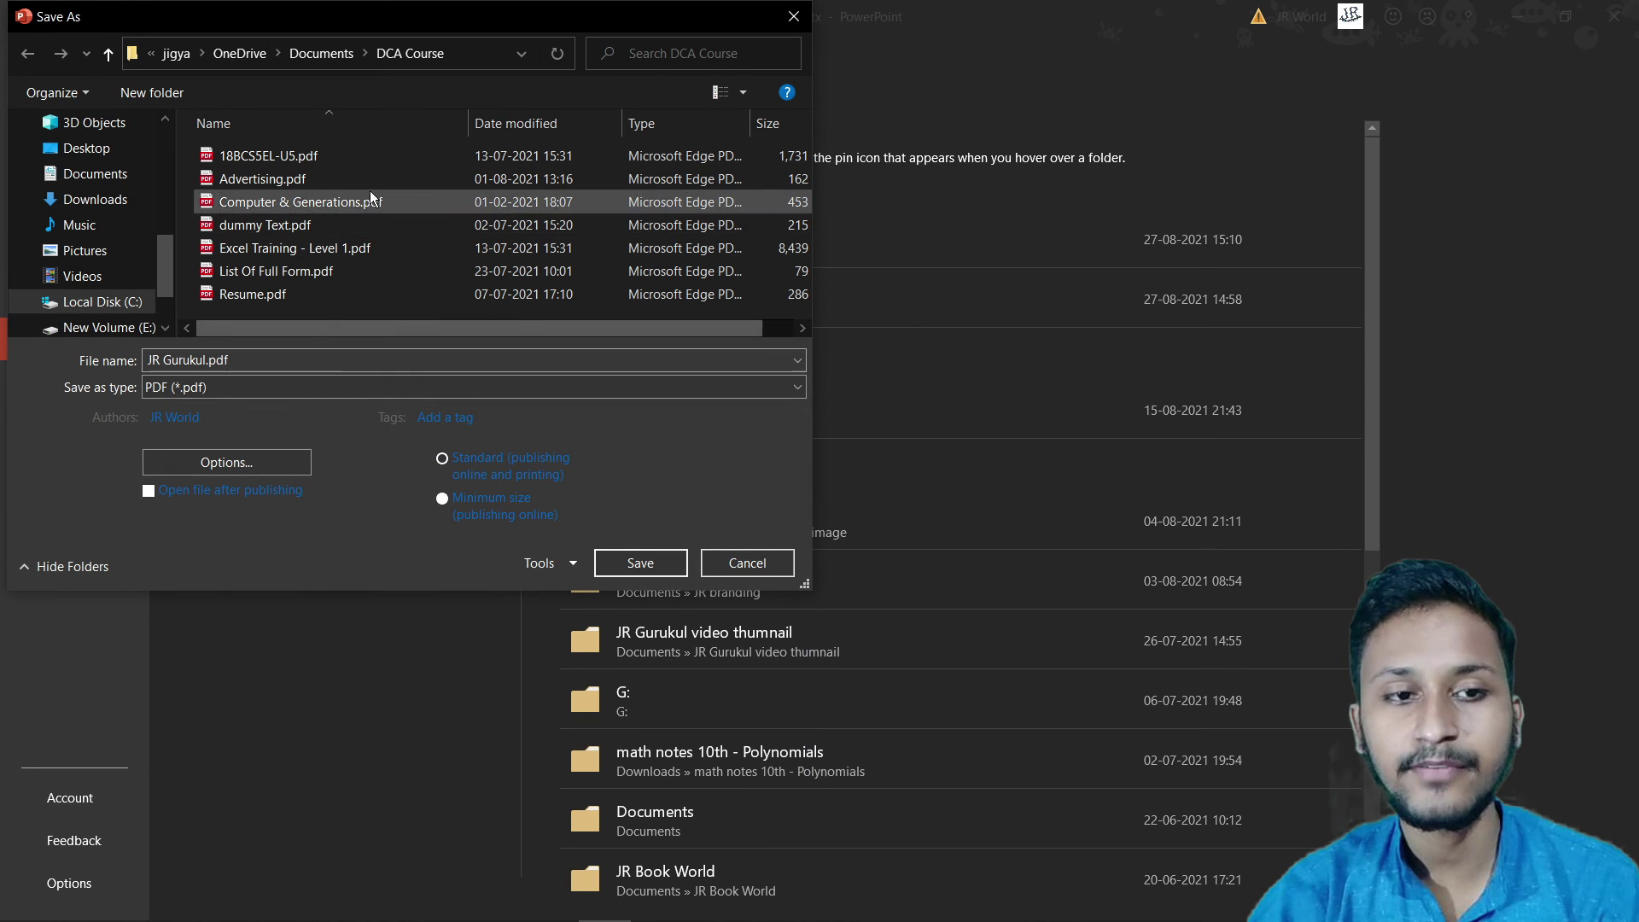
pyautogui.click(642, 560)
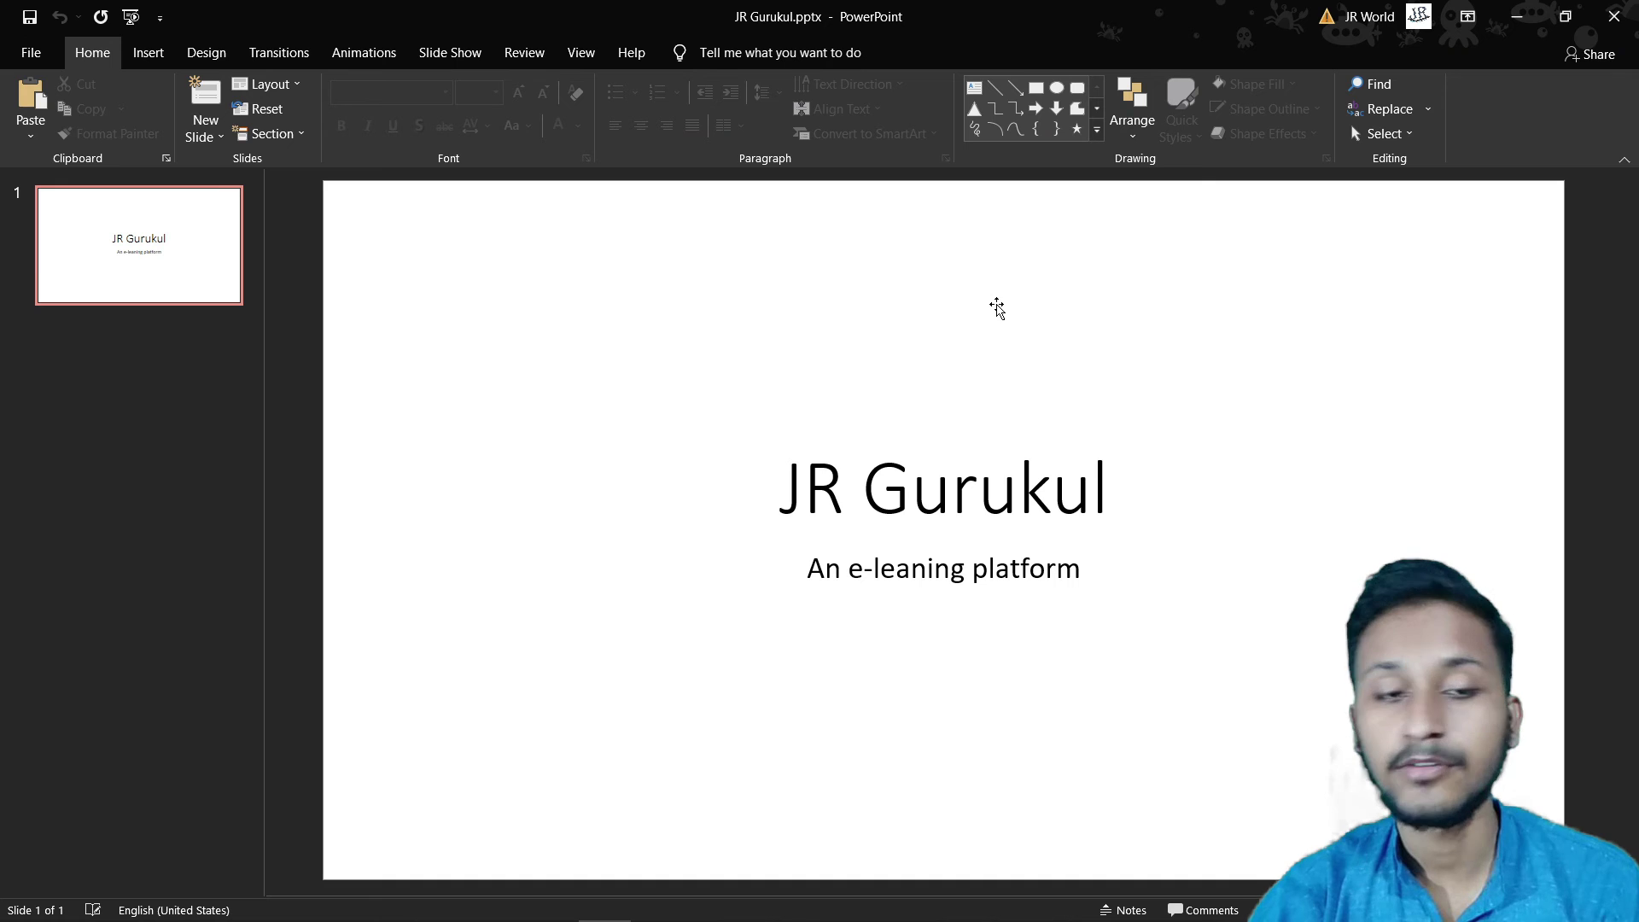
# Step: Minimize PowerPoint and find JR Gurukul.pdf in File Explorer's Documents » DCA Course folder
pyautogui.click(1516, 19)
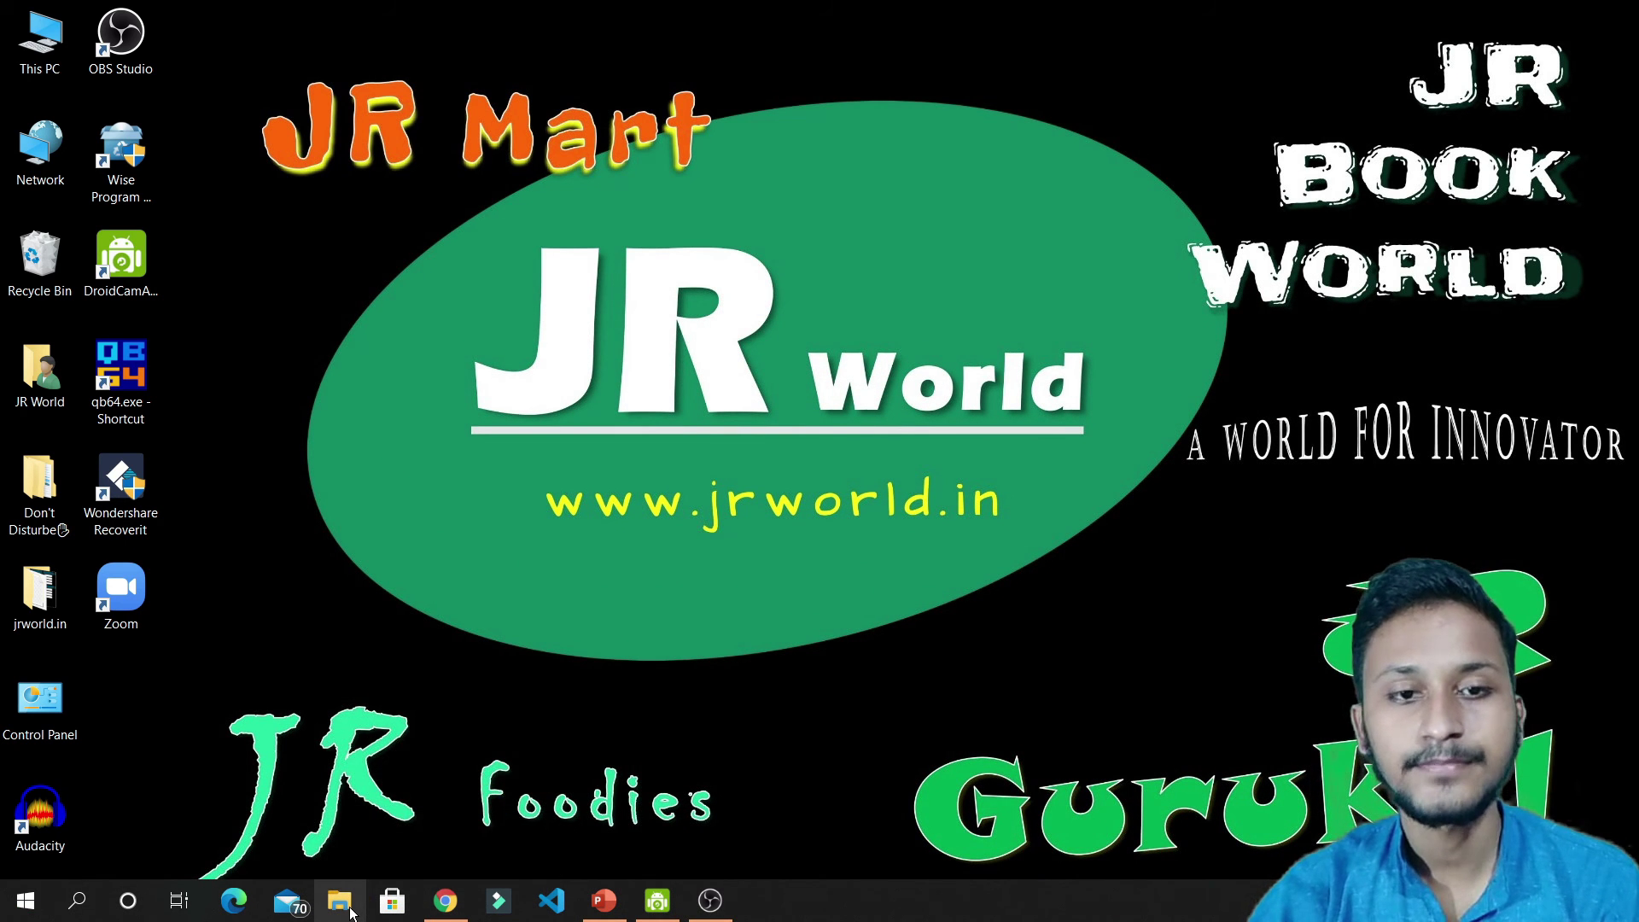
pyautogui.click(340, 902)
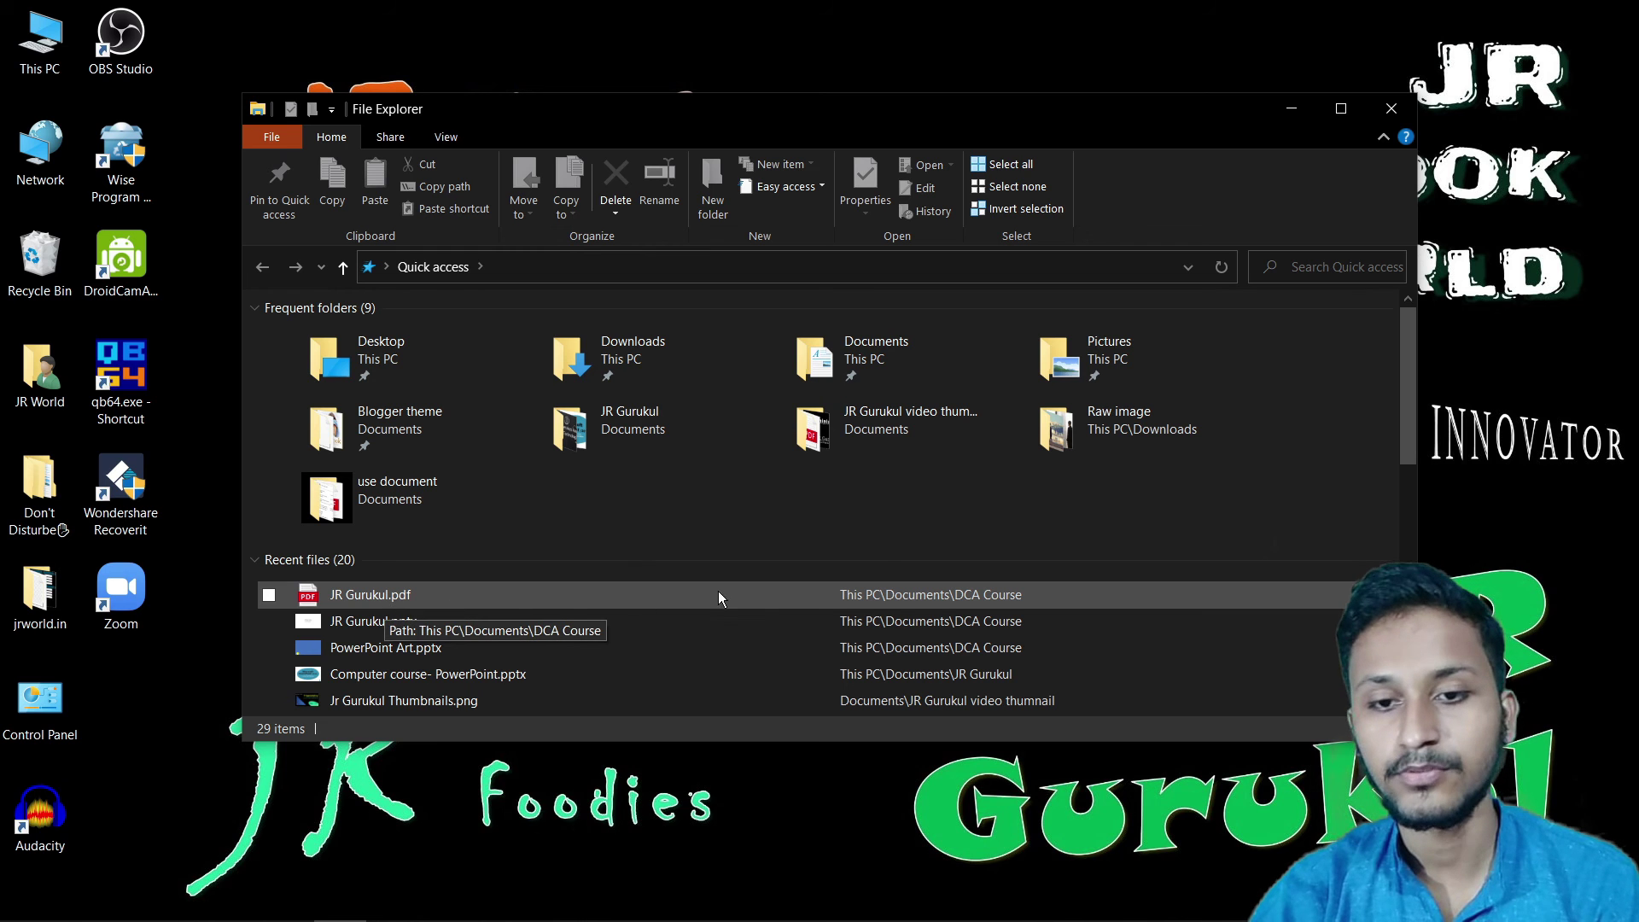
pyautogui.doubleClick(888, 359)
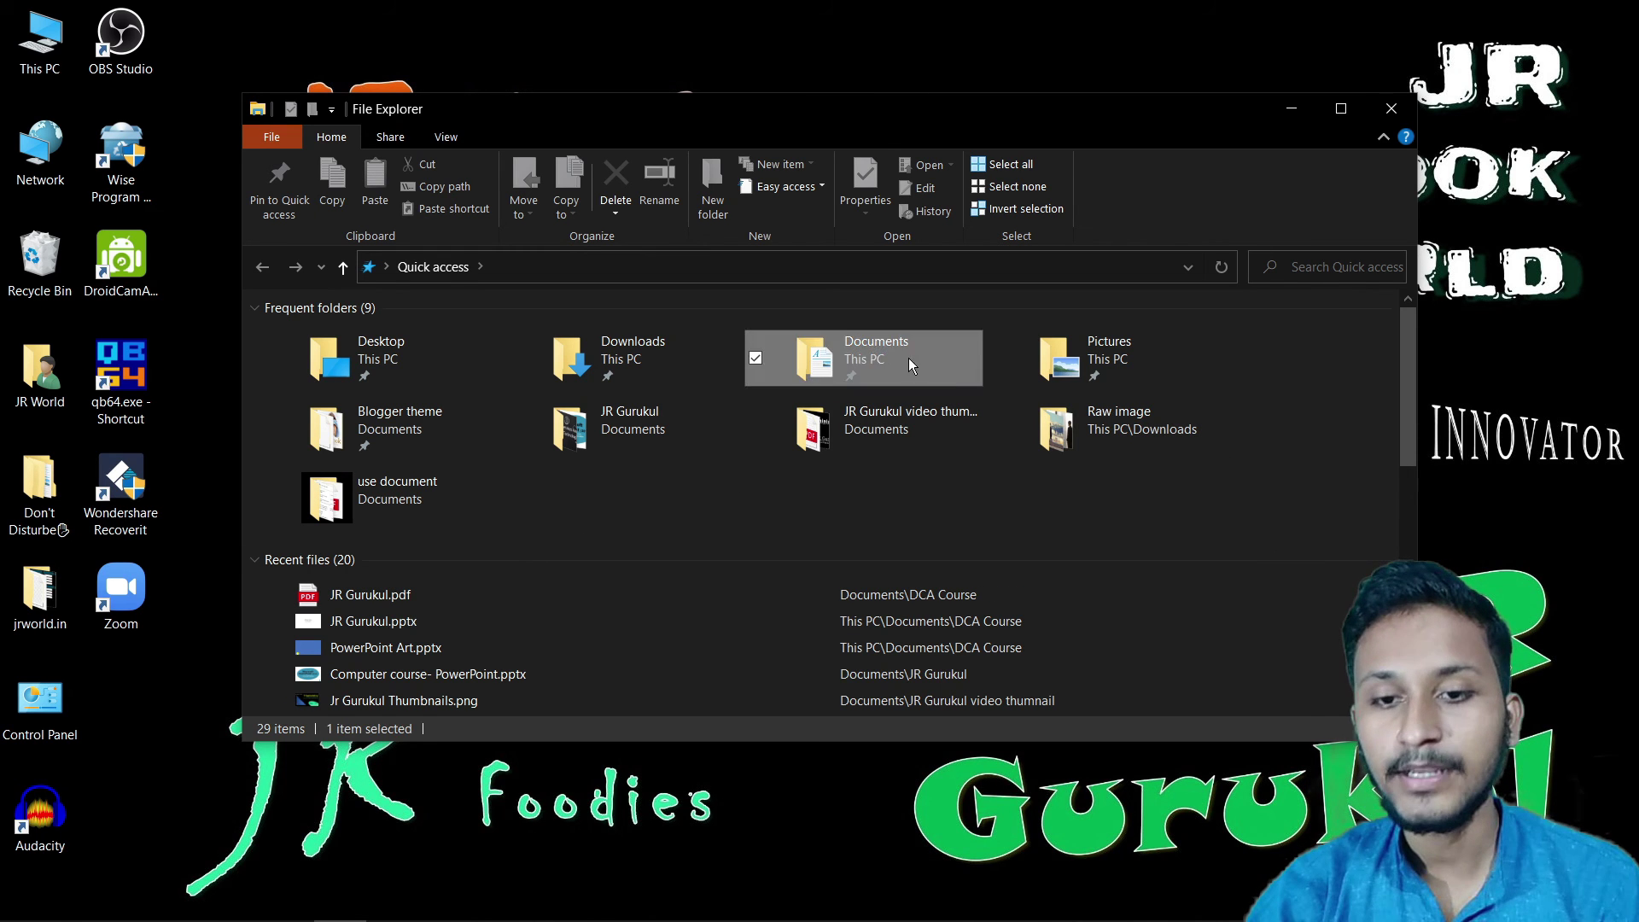
pyautogui.doubleClick(884, 408)
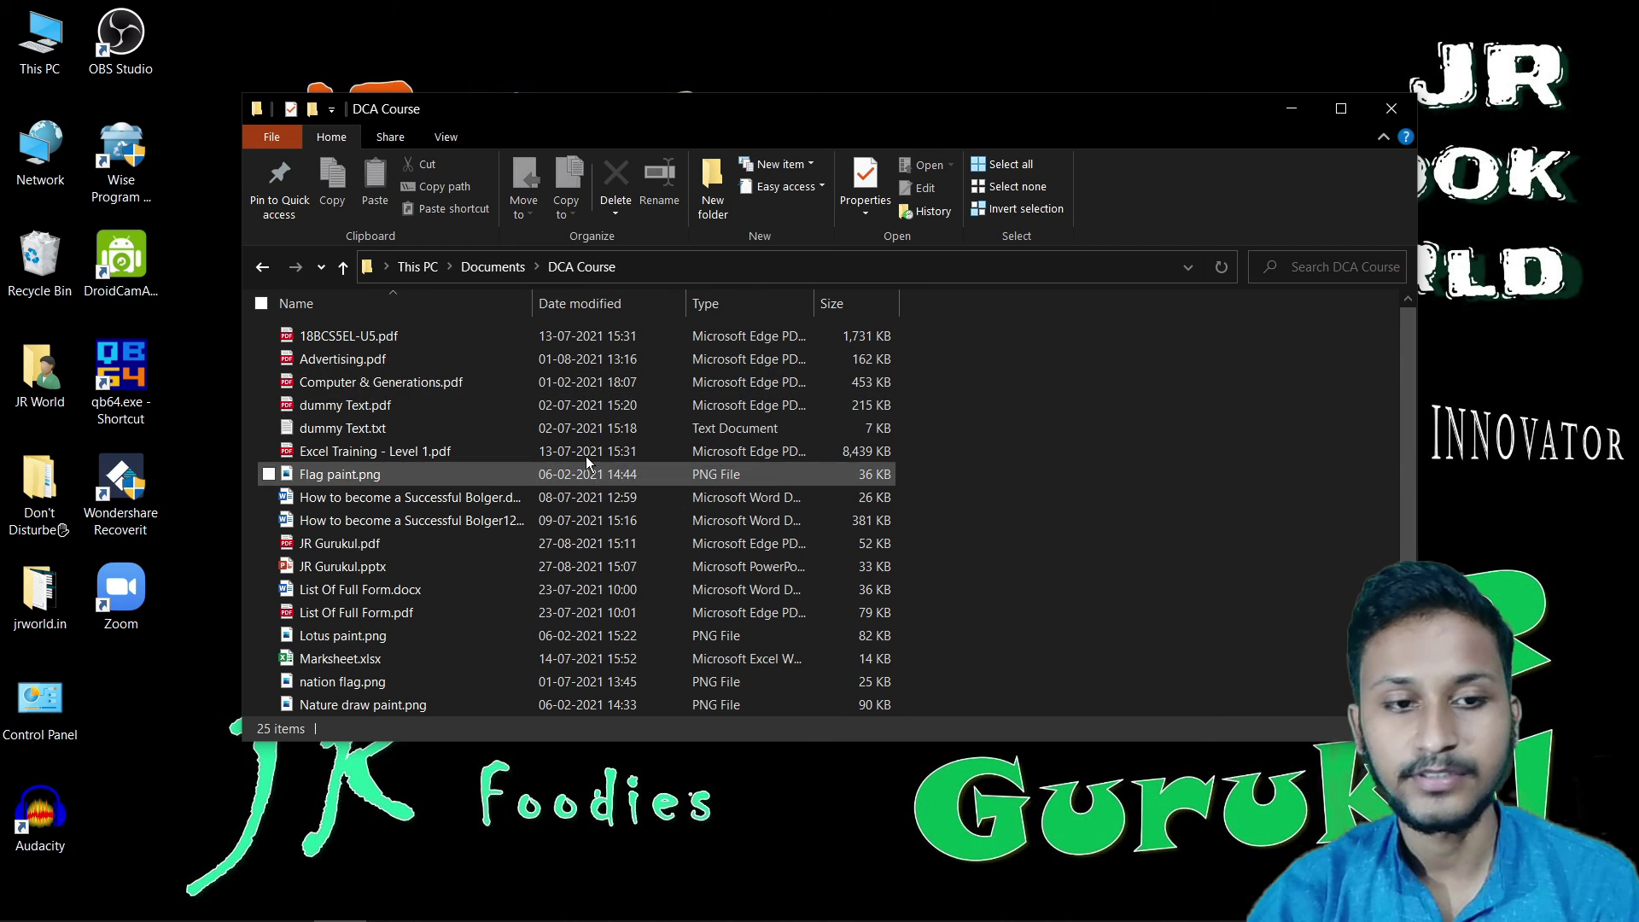
pyautogui.scroll(-3, 522, 557)
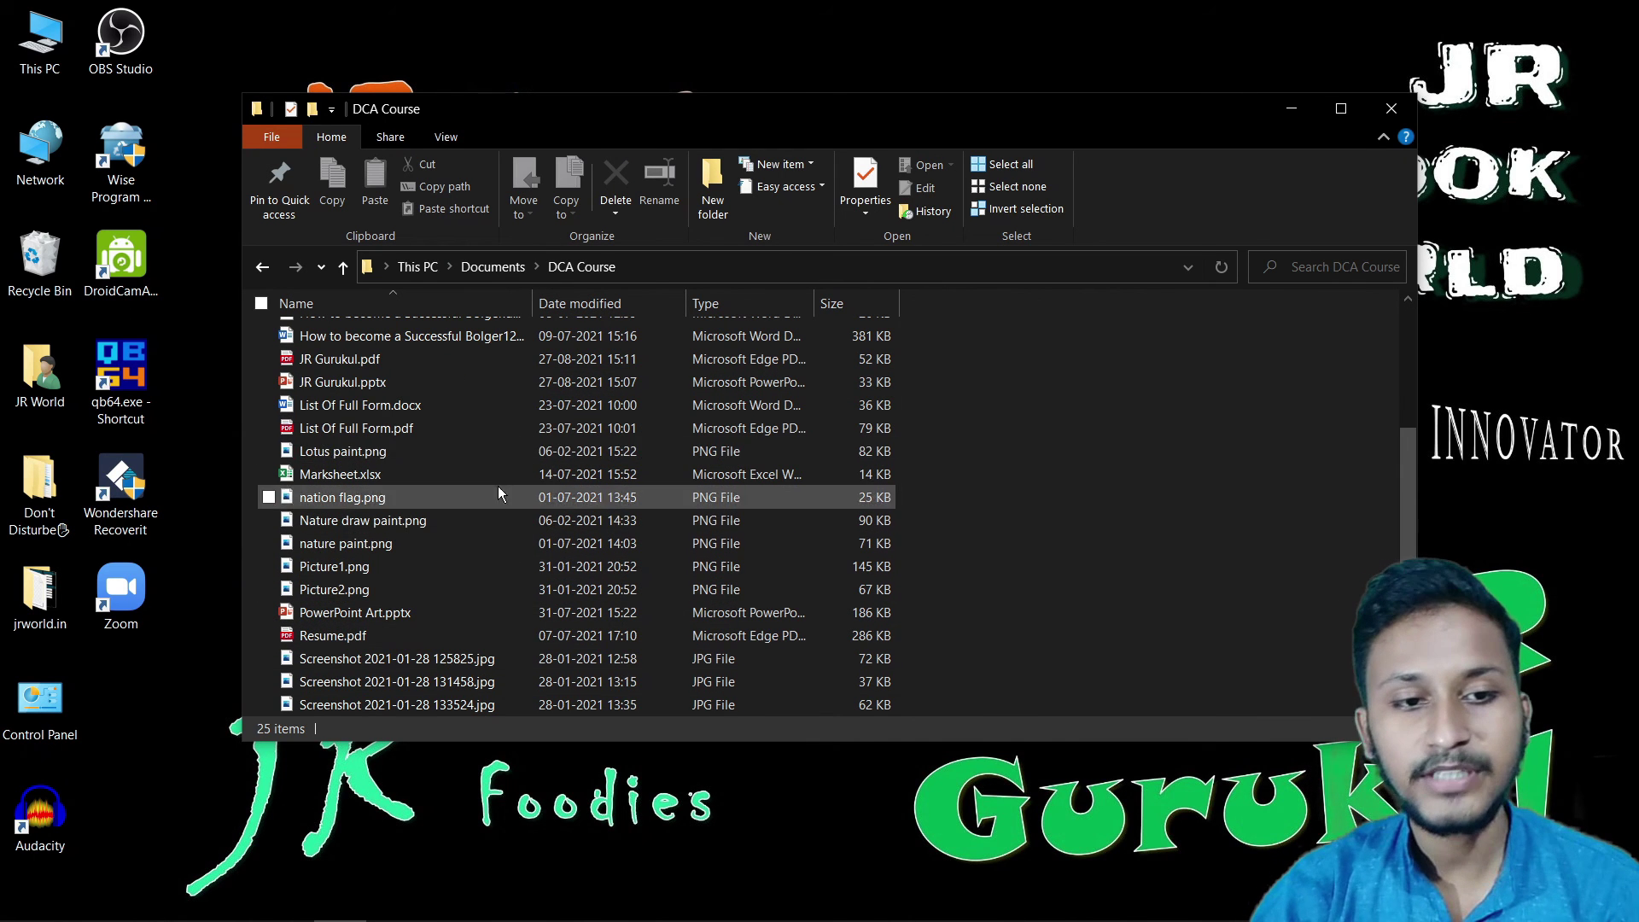
pyautogui.click(423, 366)
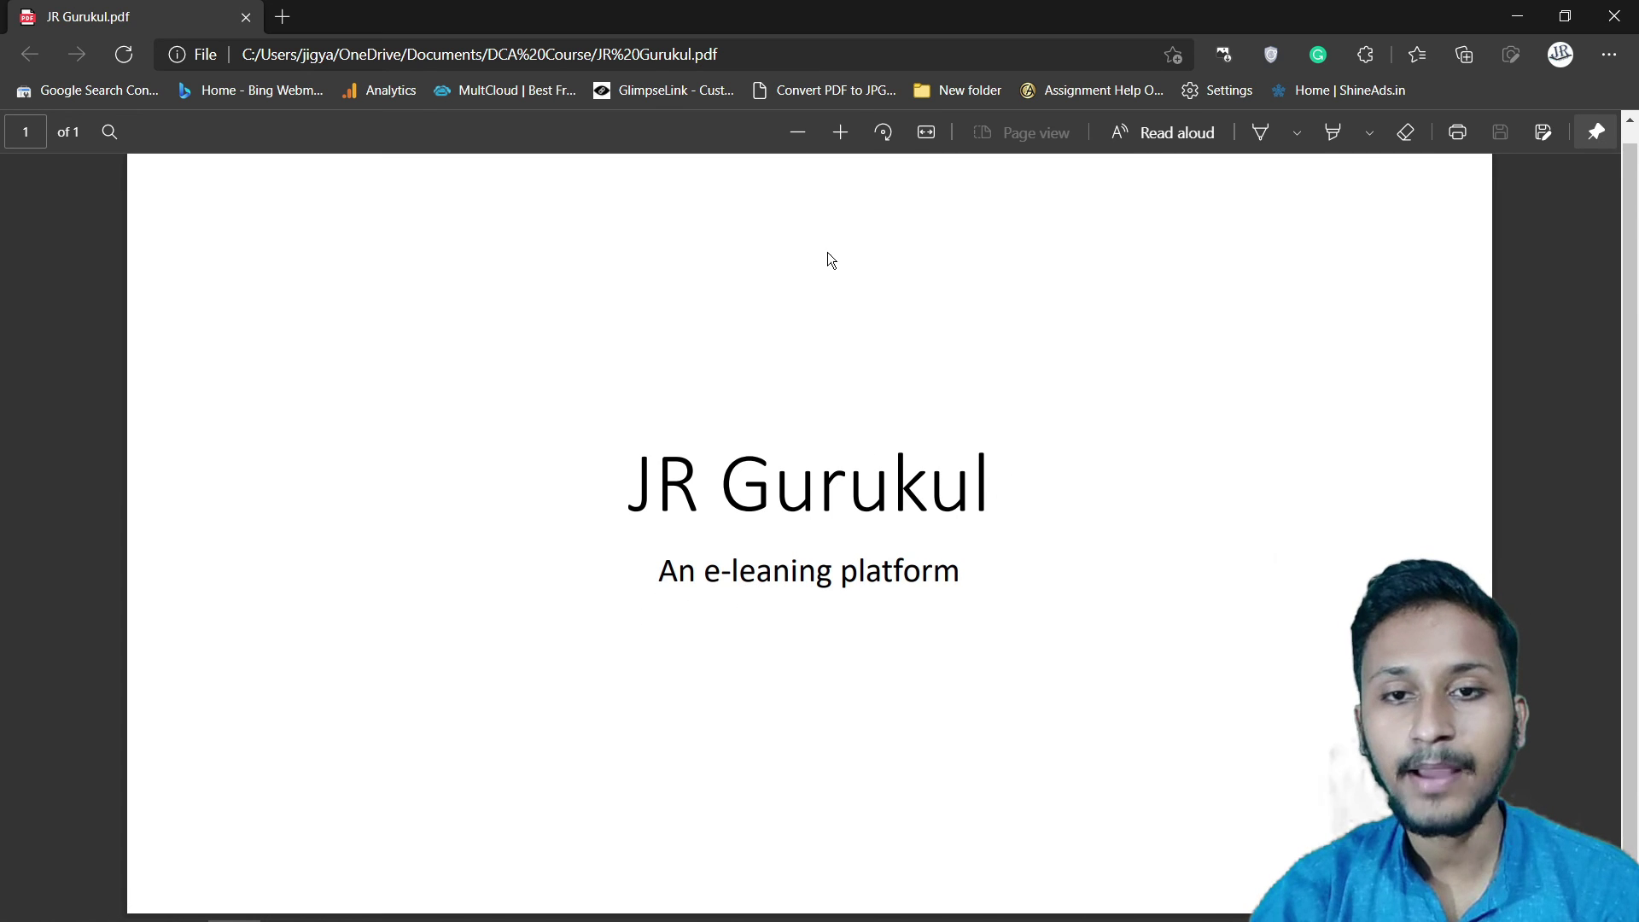
# Step: Zoom the JR Gurukul PDF in twice and scroll to centre its title
pyautogui.click(840, 133)
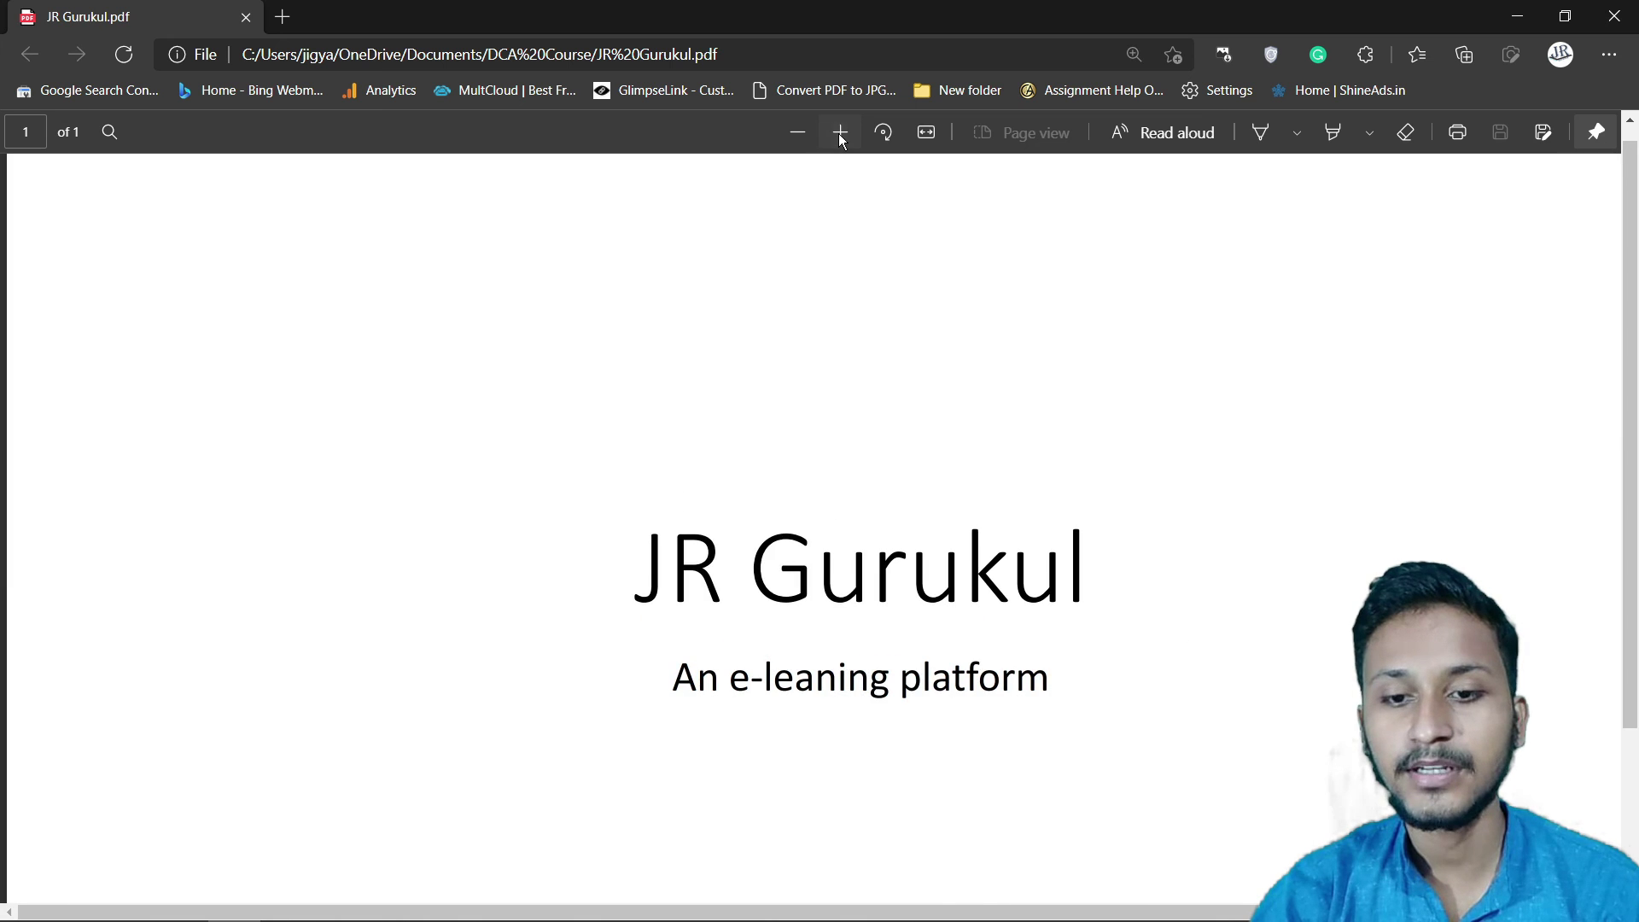
pyautogui.click(840, 134)
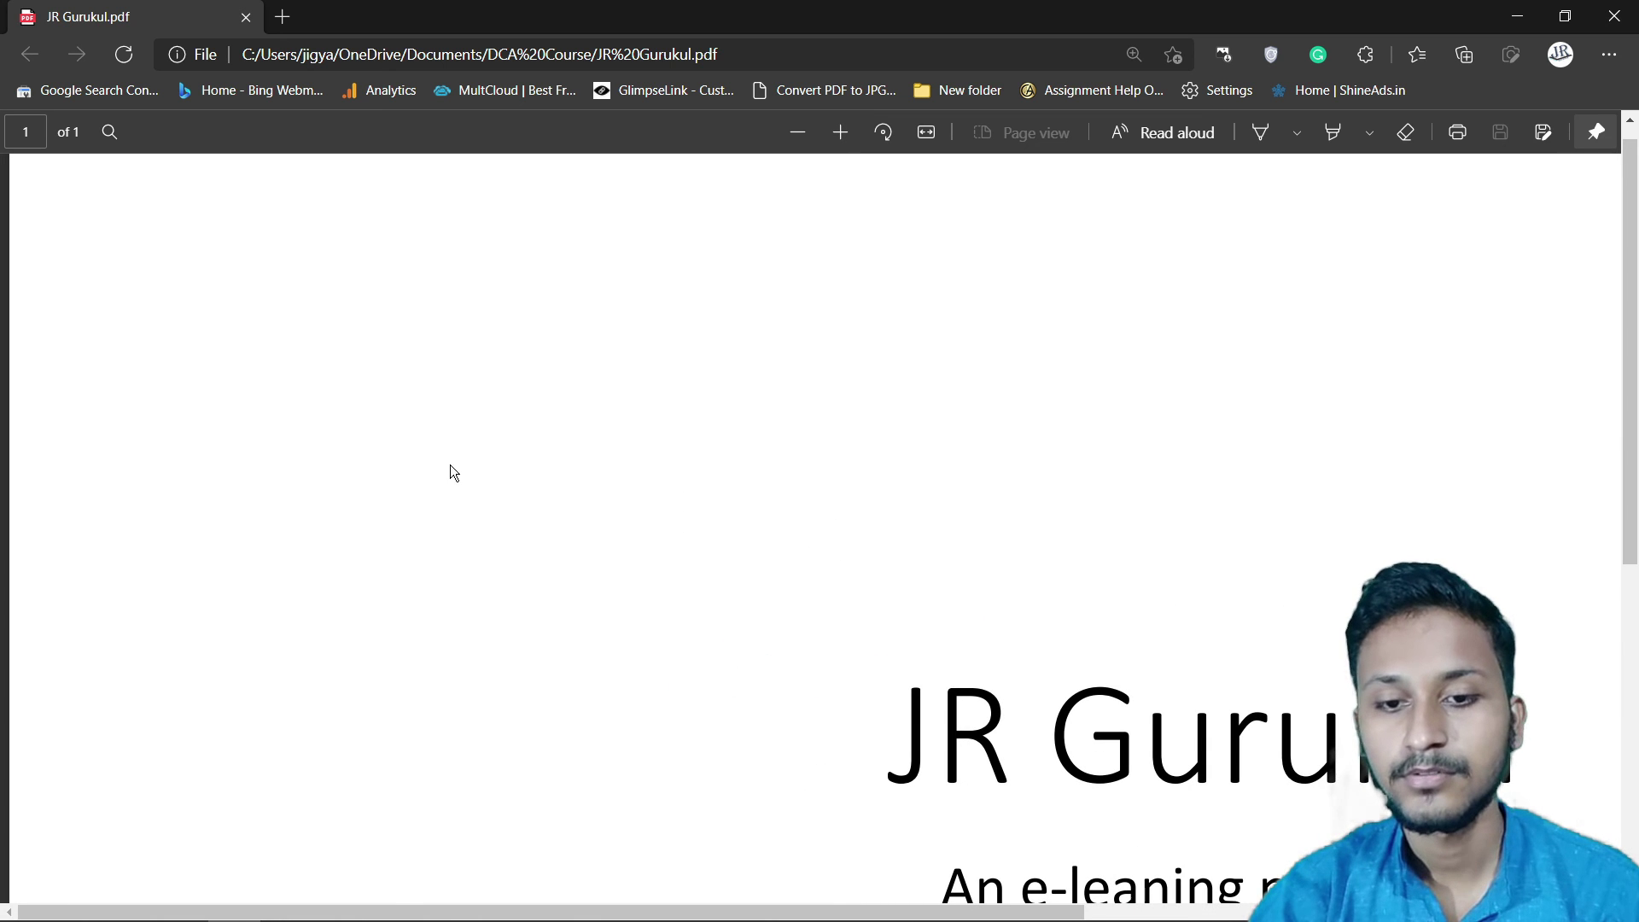
pyautogui.scroll(-4, 450, 466)
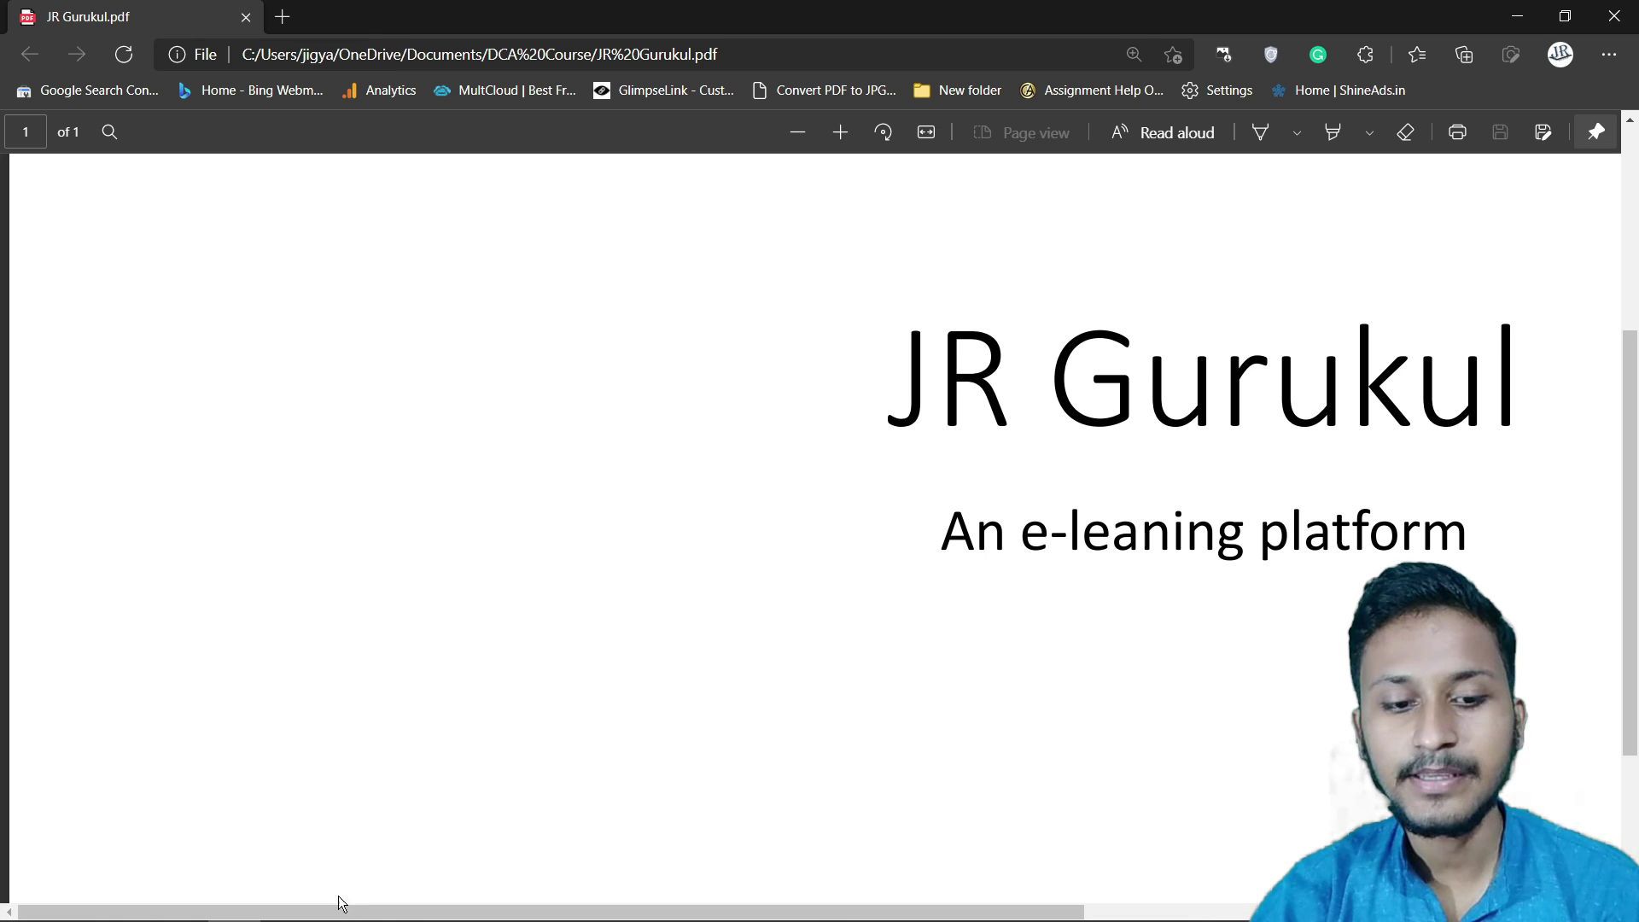
pyautogui.moveTo(341, 903); pyautogui.dragTo(716, 835)
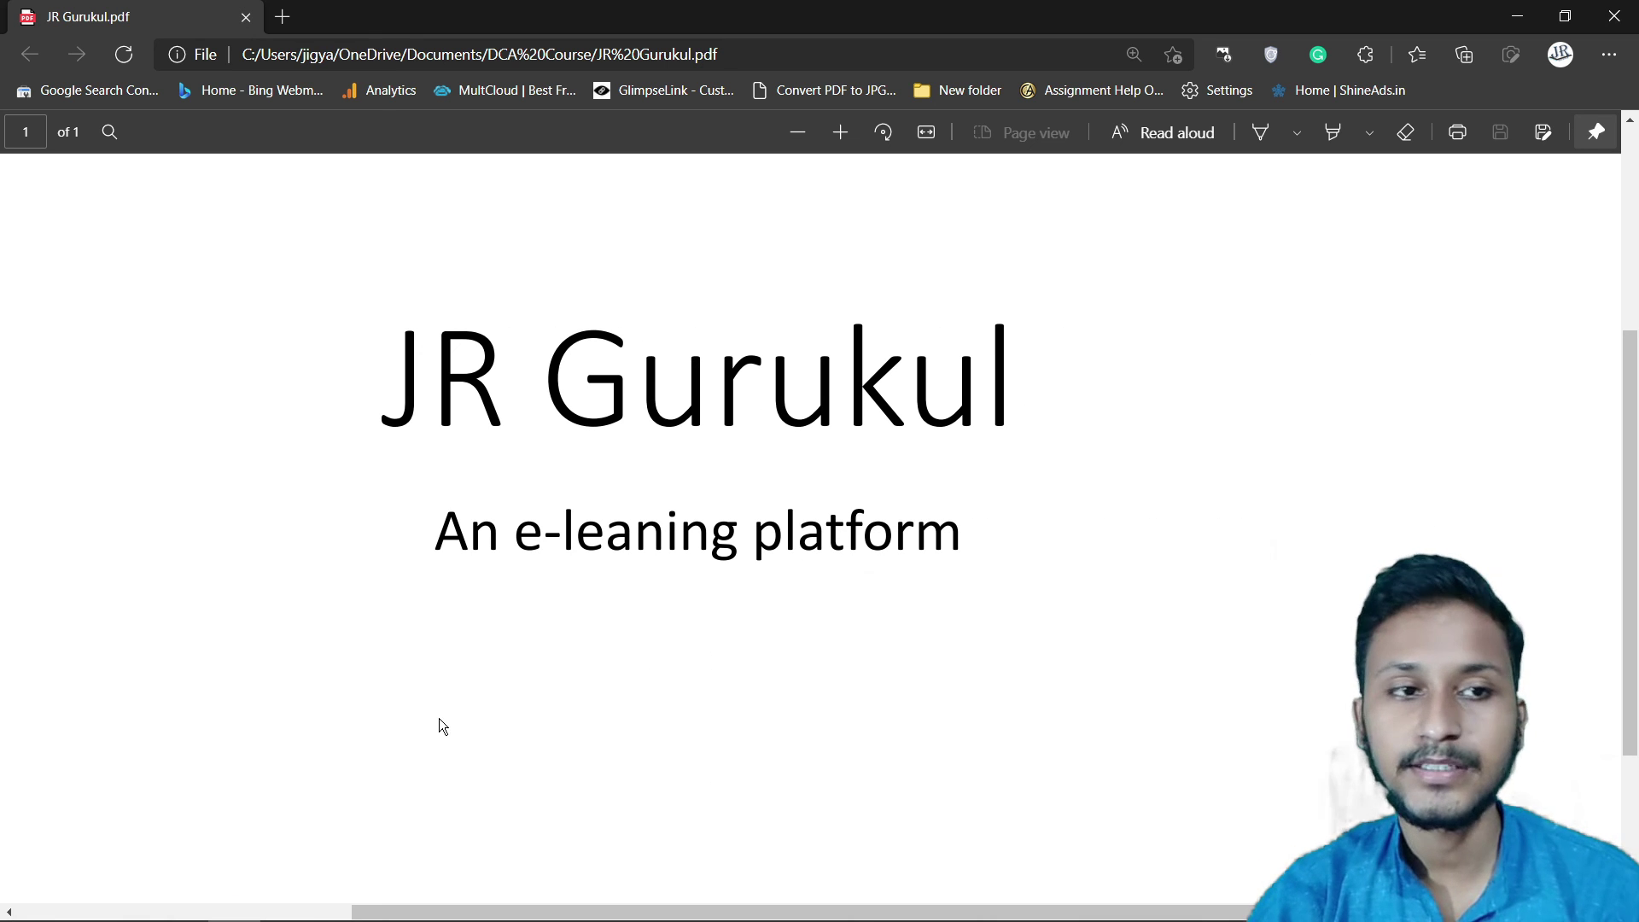
# Step: Close the Edge PDF viewer, File Explorer, and the JR Gurukul PowerPoint window
pyautogui.click(1613, 17)
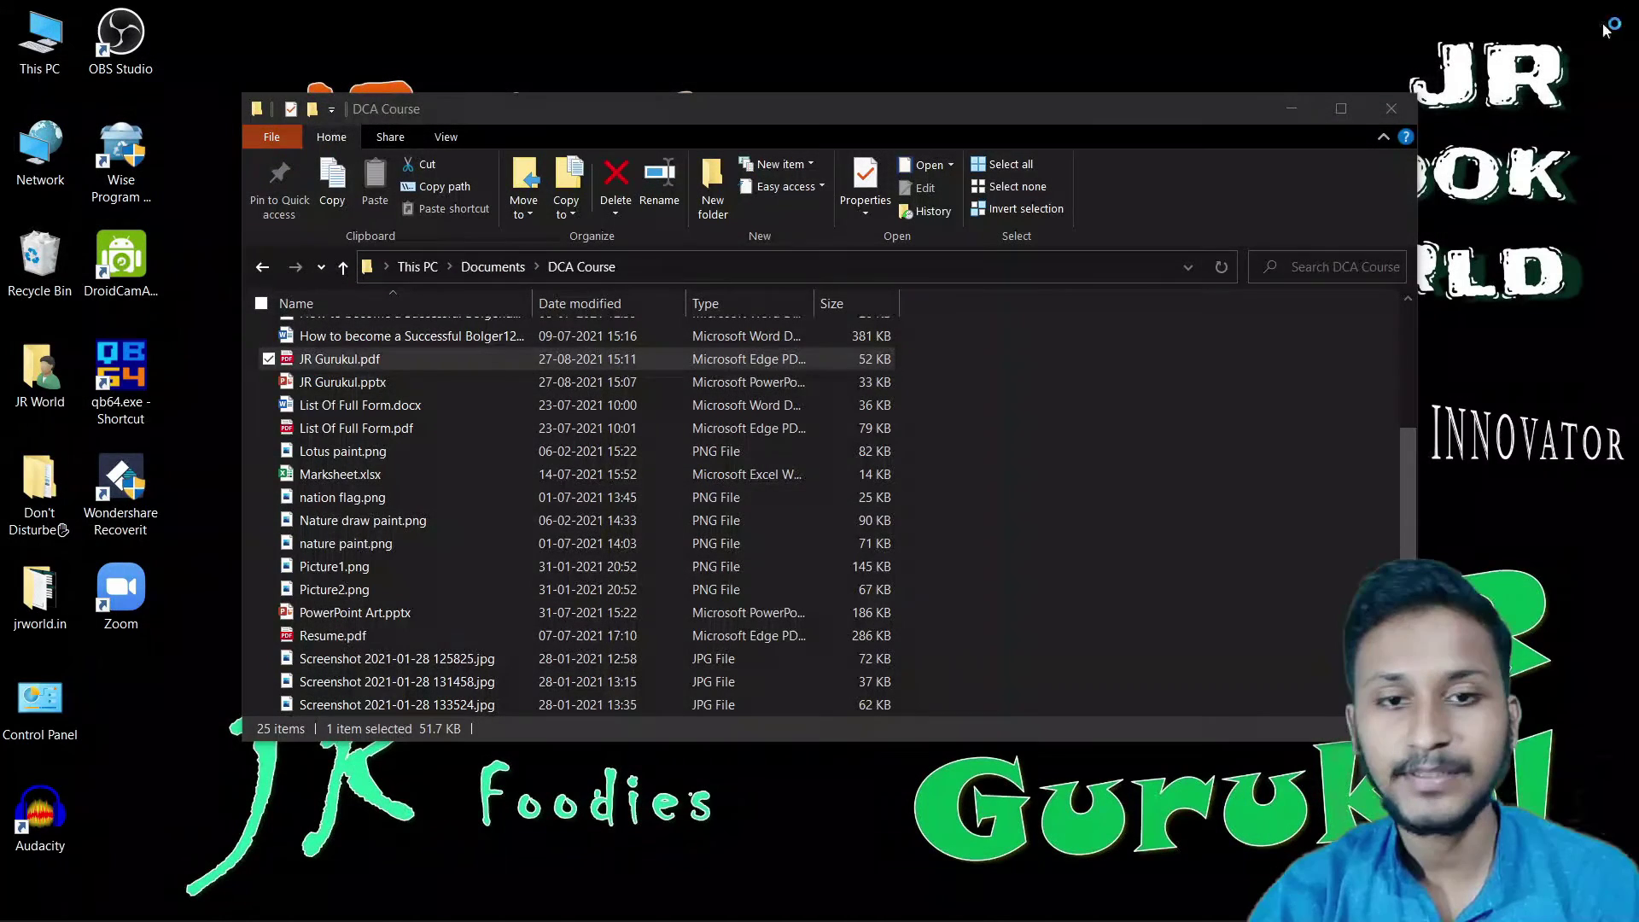
pyautogui.click(1394, 110)
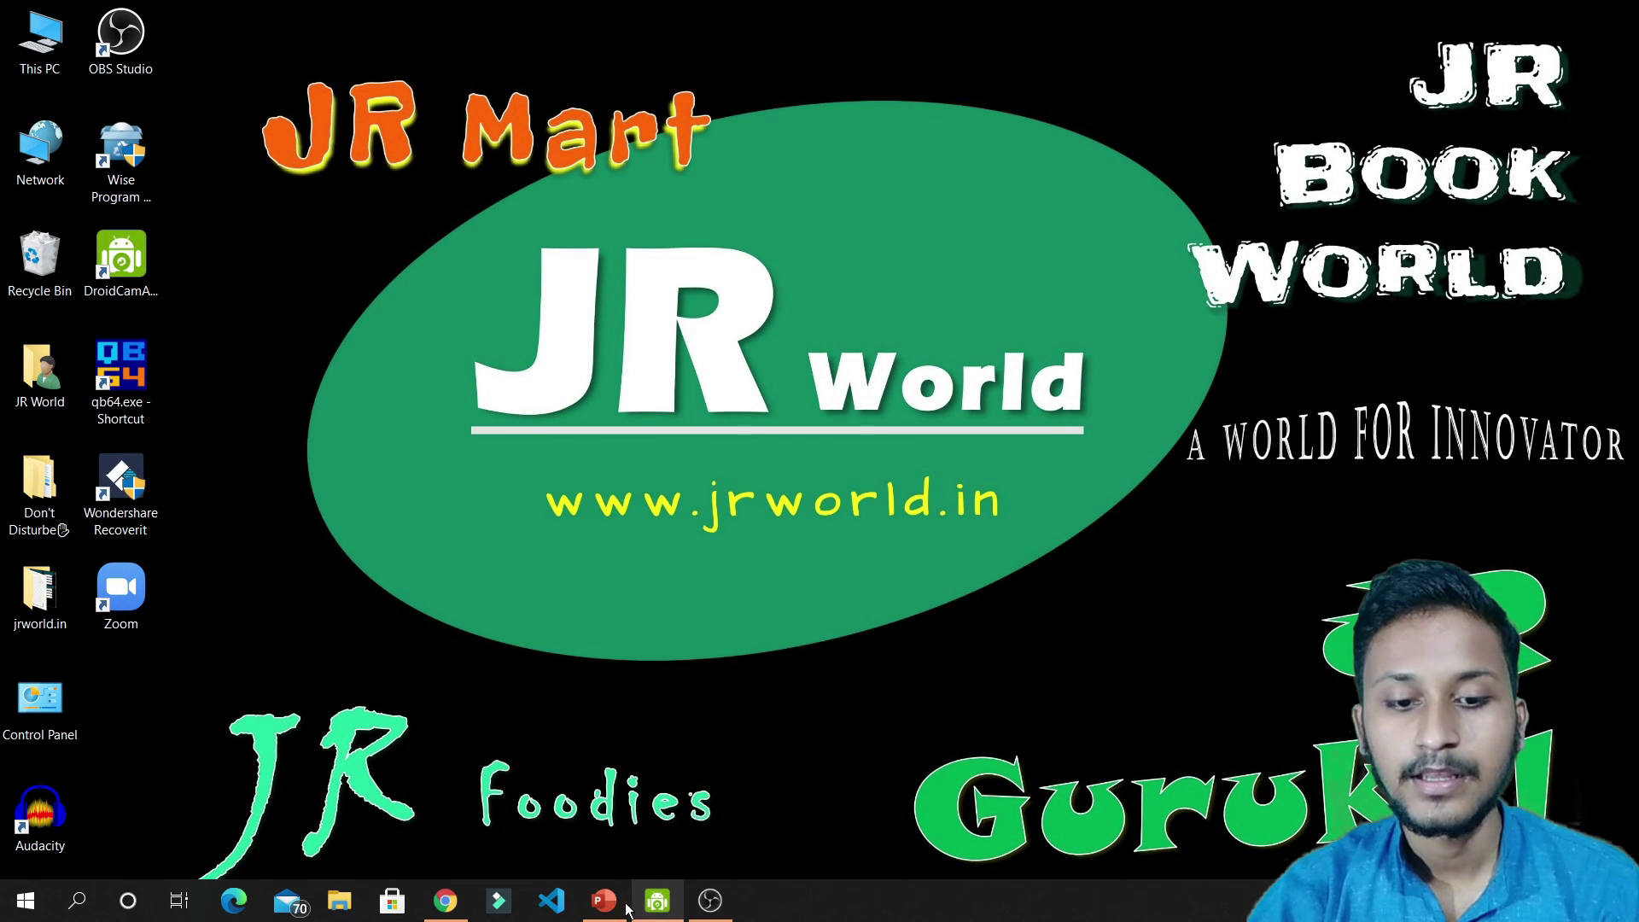
pyautogui.click(602, 901)
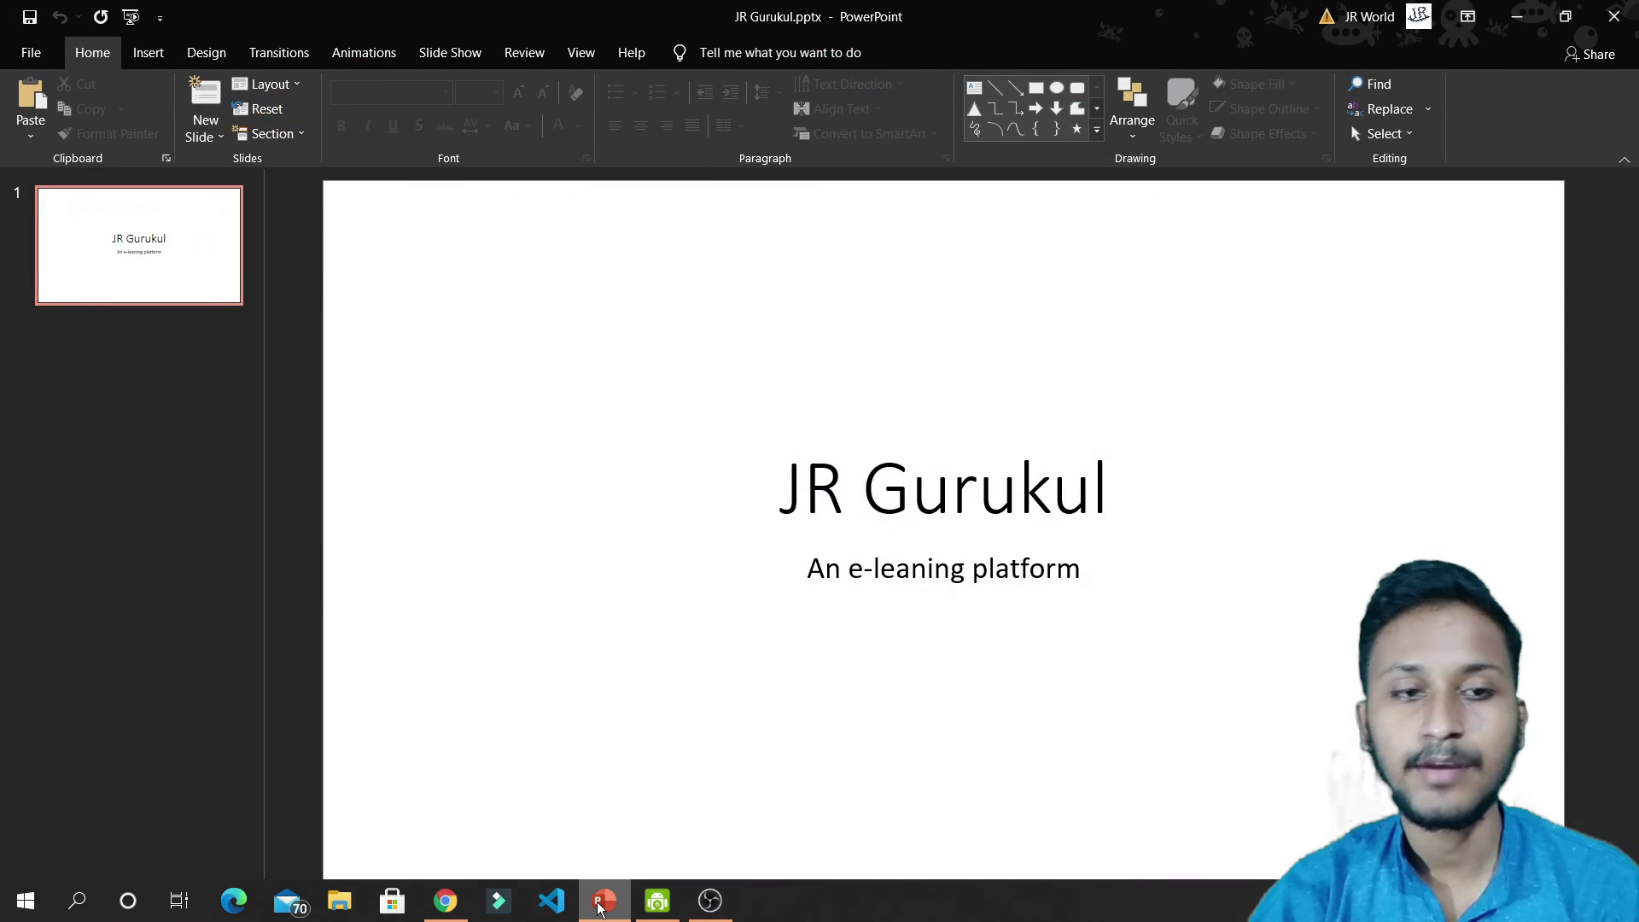
pyautogui.click(1625, 10)
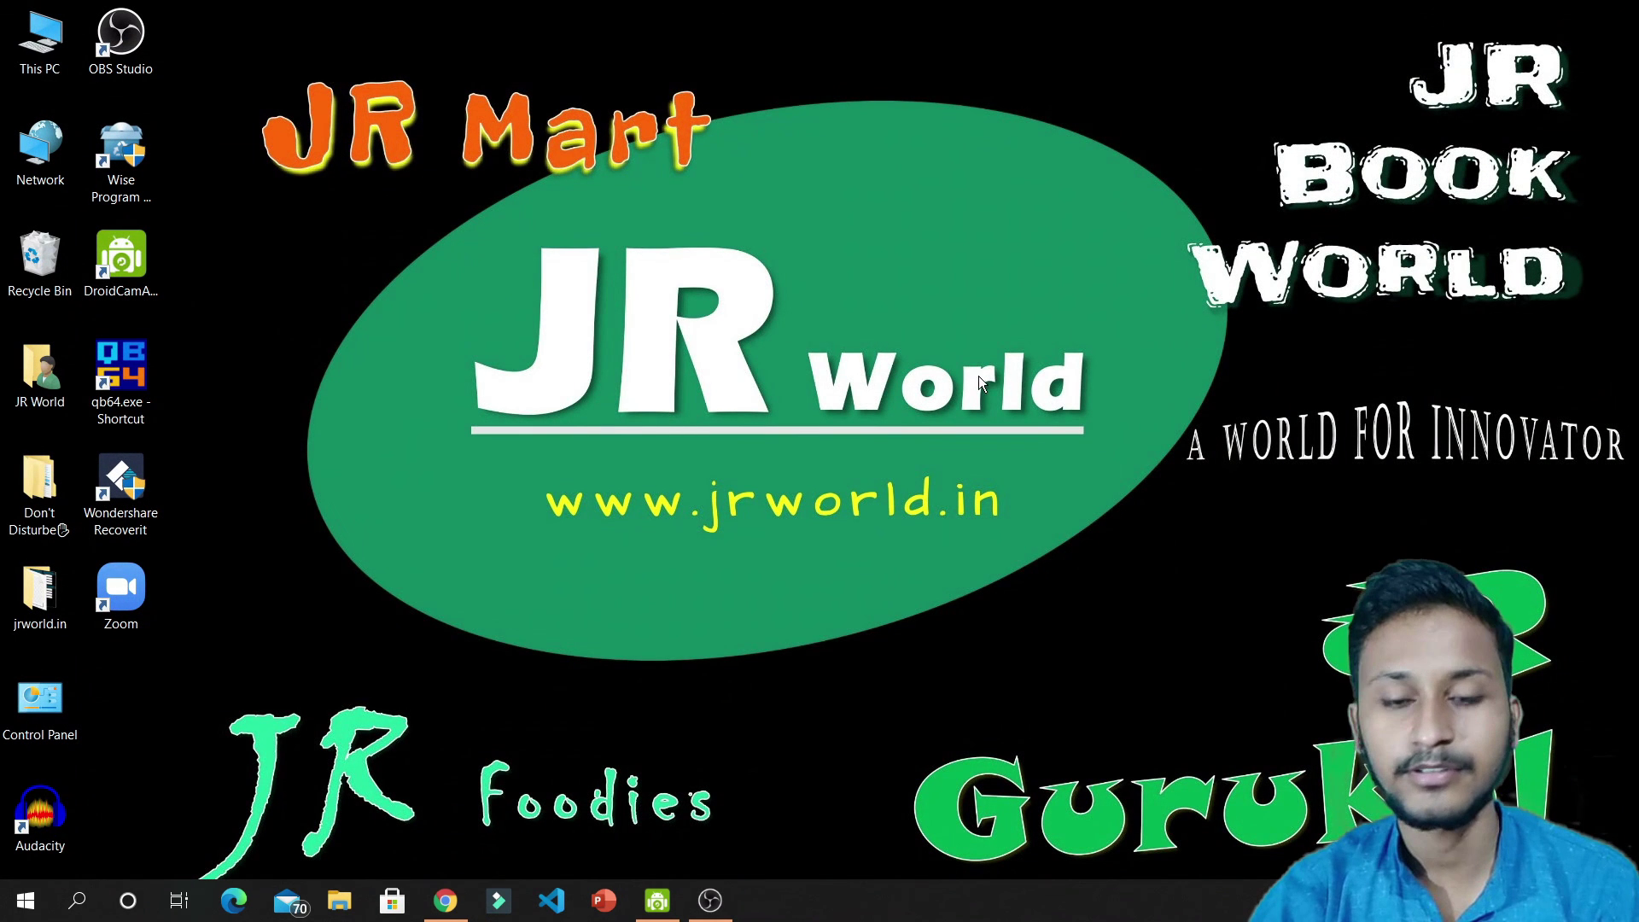